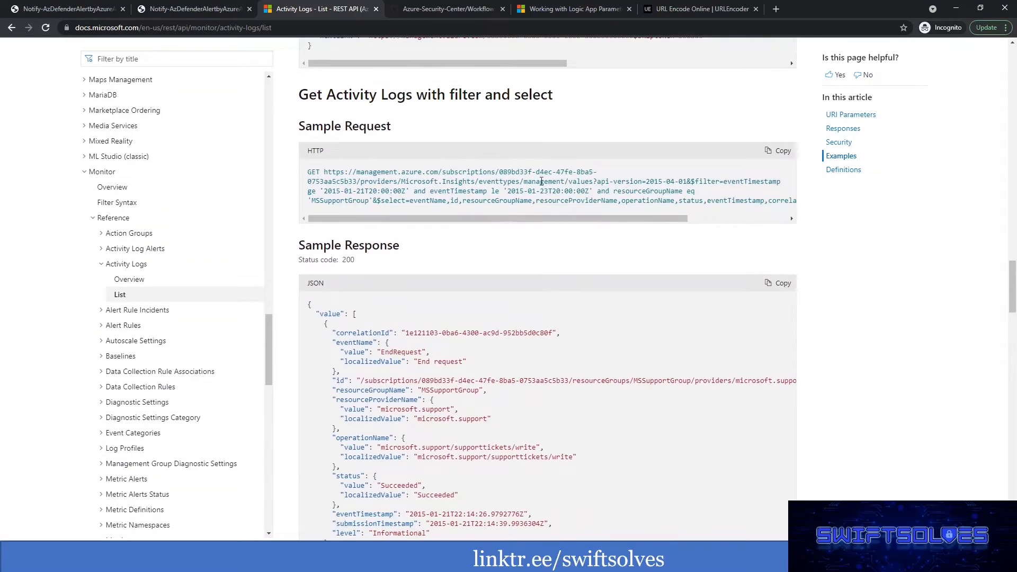
# Open the interactive REST API Try It form for the Activity Logs - List request.
pyautogui.scroll(15, 631, 218)
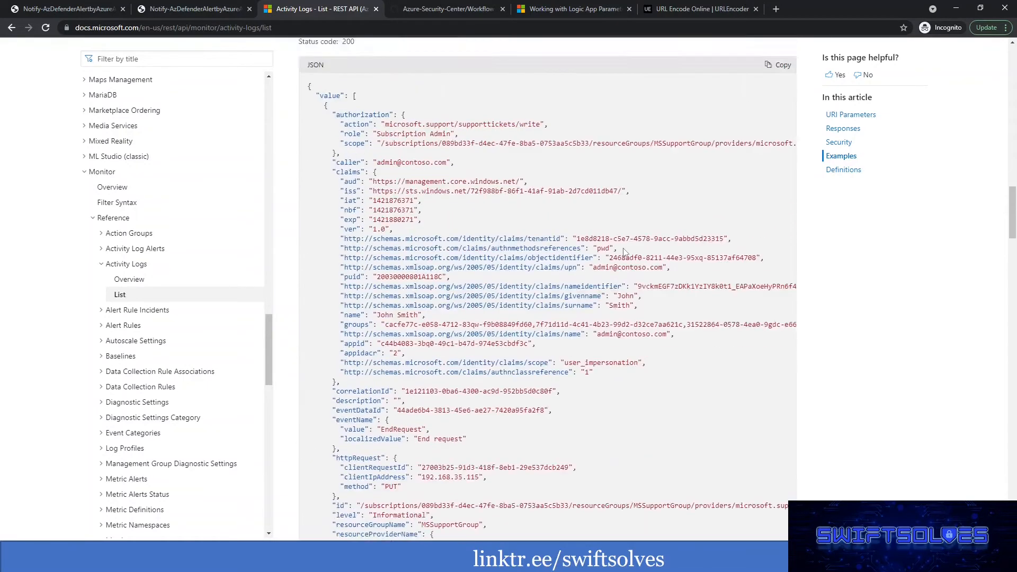
pyautogui.scroll(20, 624, 253)
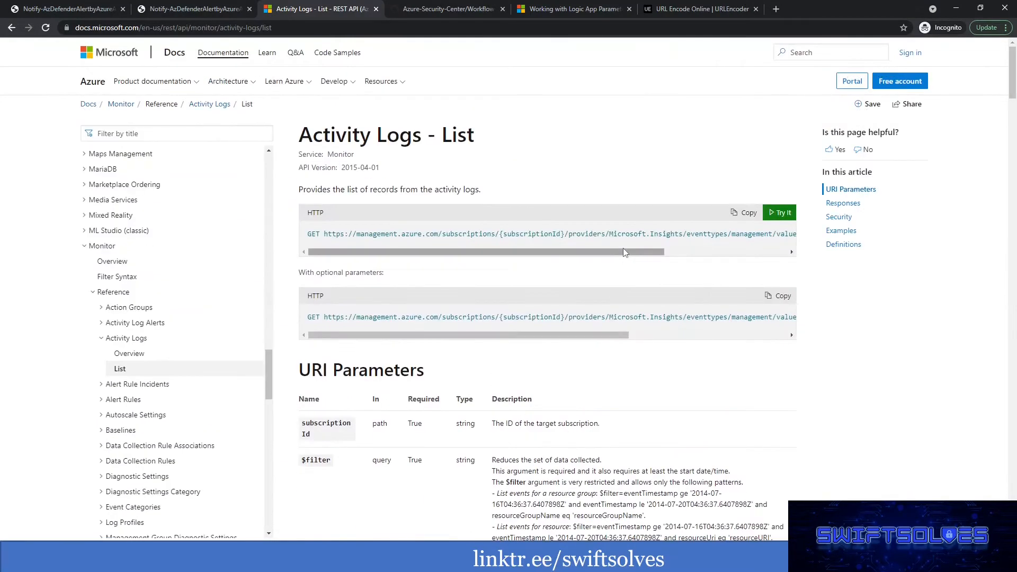
pyautogui.click(777, 213)
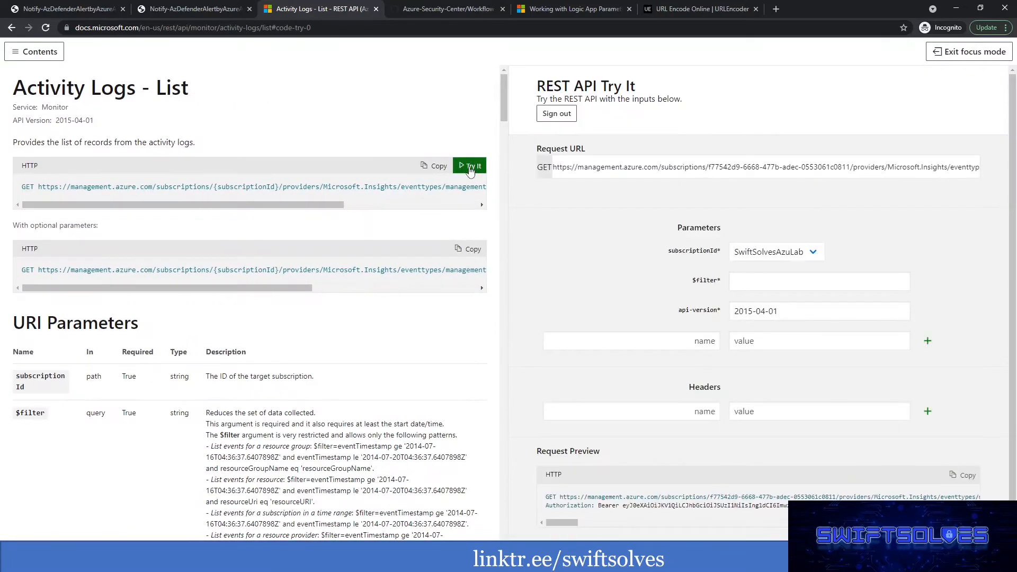
# Run the Activity Logs request with the placeholder $filter value sdgsdgsd.
pyautogui.click(760, 277)
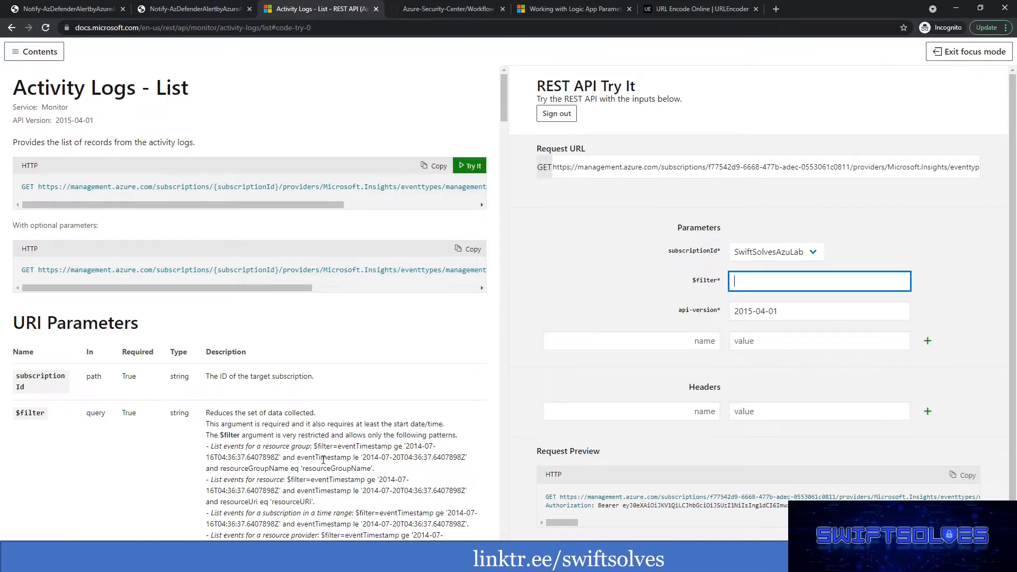
pyautogui.scroll(-1, 561, 509)
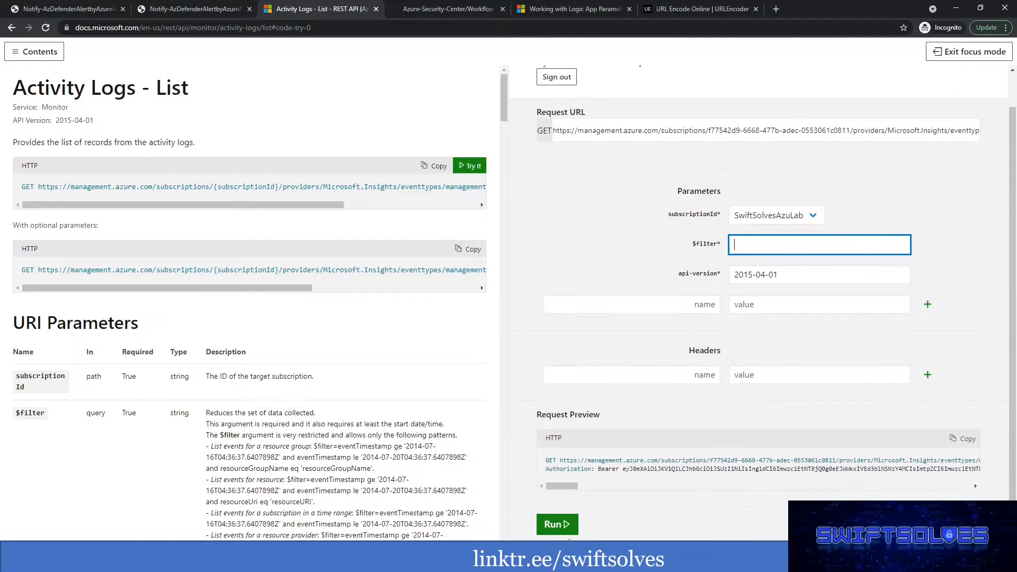
pyautogui.click(557, 525)
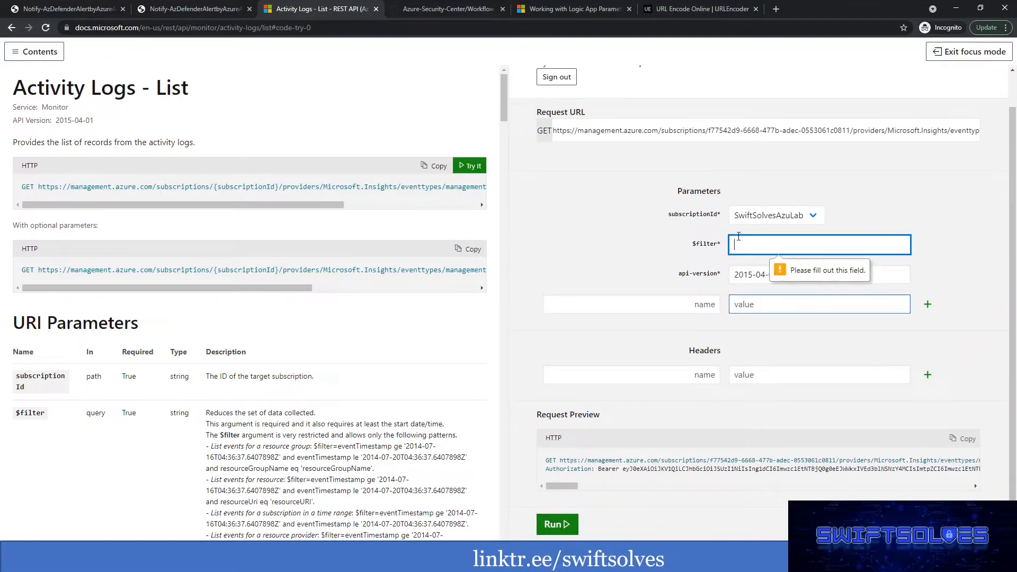
pyautogui.write('sdgsdgsd')
pyautogui.click(554, 524)
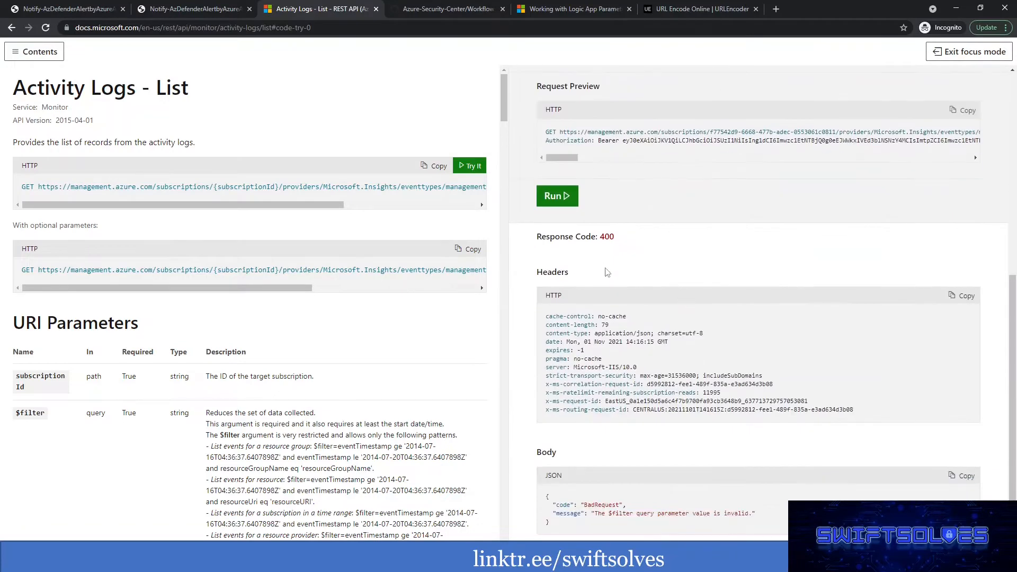
# Examine the documented sample request's filter syntax alongside the test call's parameters, response code, headers and body.
pyautogui.scroll(6, 662, 262)
pyautogui.click(730, 276)
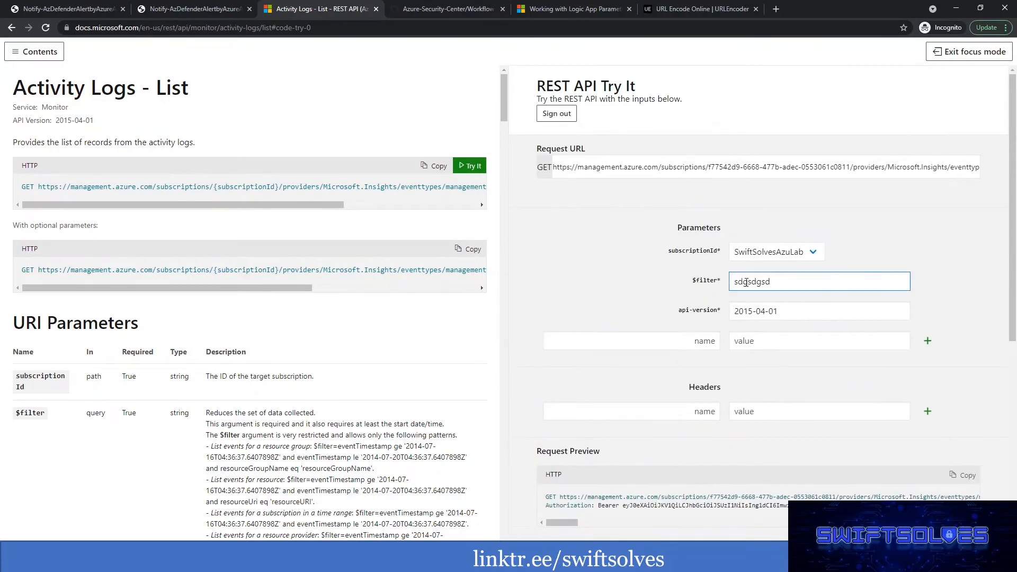
pyautogui.click(344, 473)
pyautogui.scroll(-20, 396, 455)
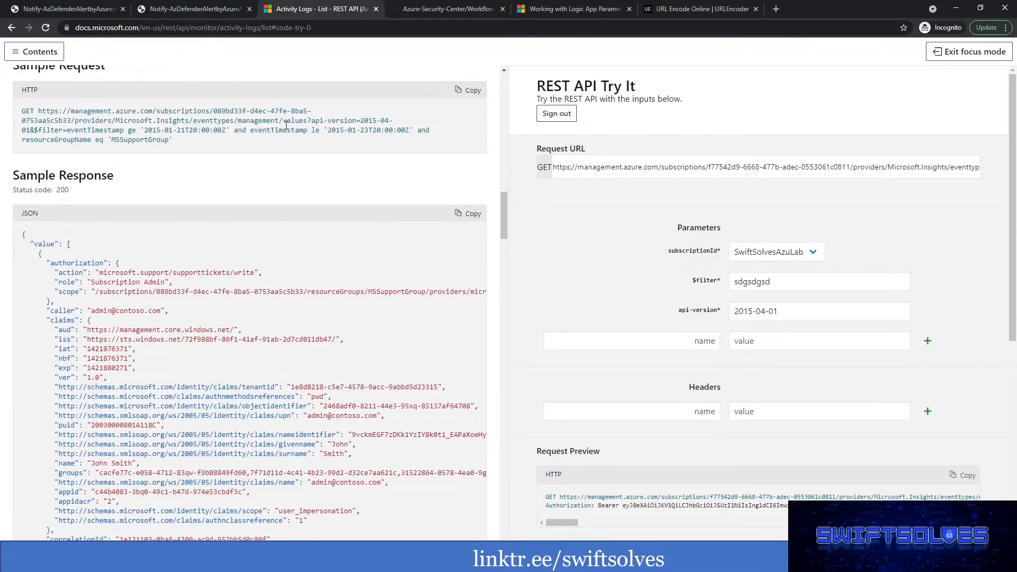
pyautogui.scroll(-4, 628, 312)
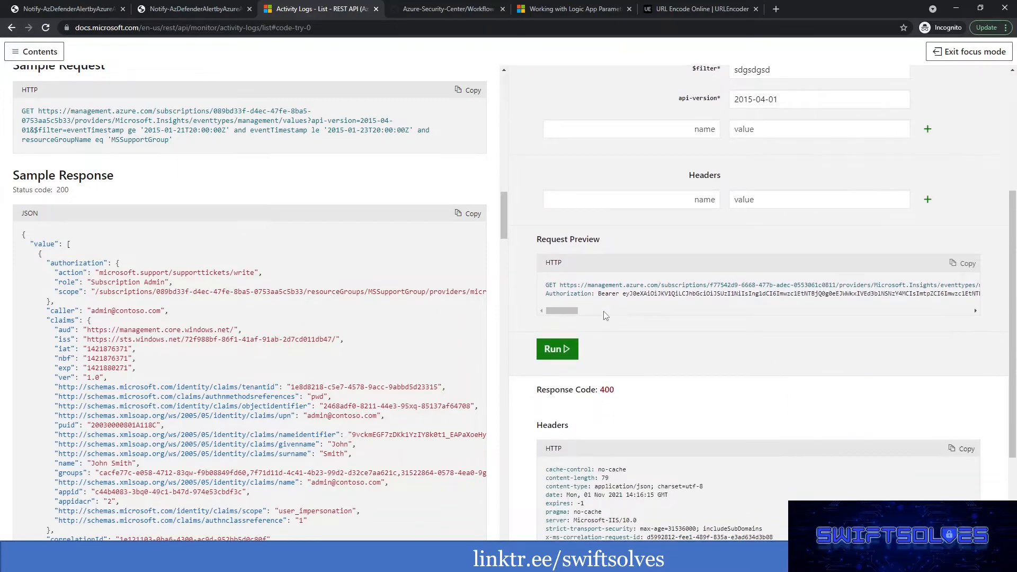
pyautogui.scroll(-3, 612, 316)
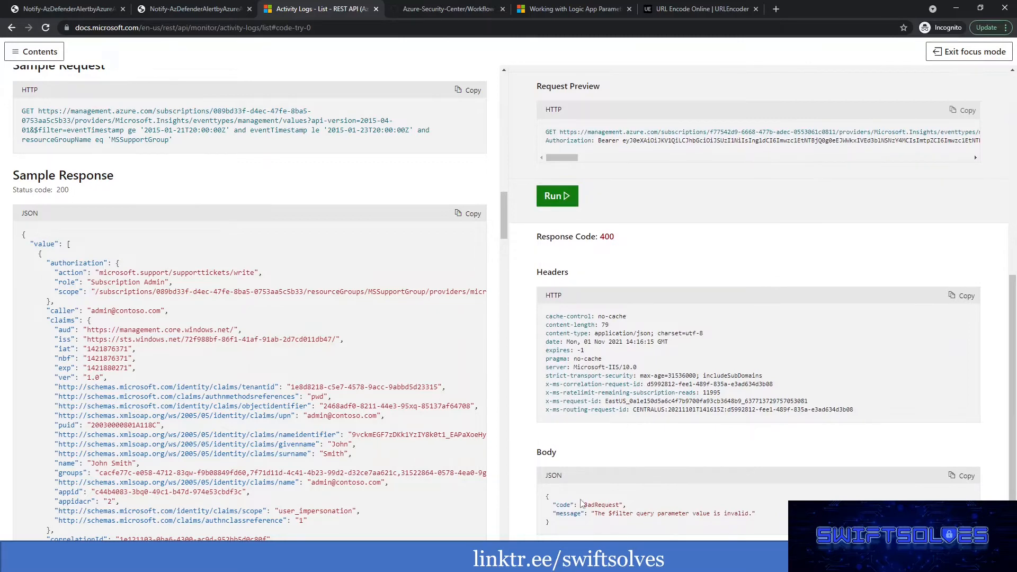
pyautogui.scroll(4, 661, 379)
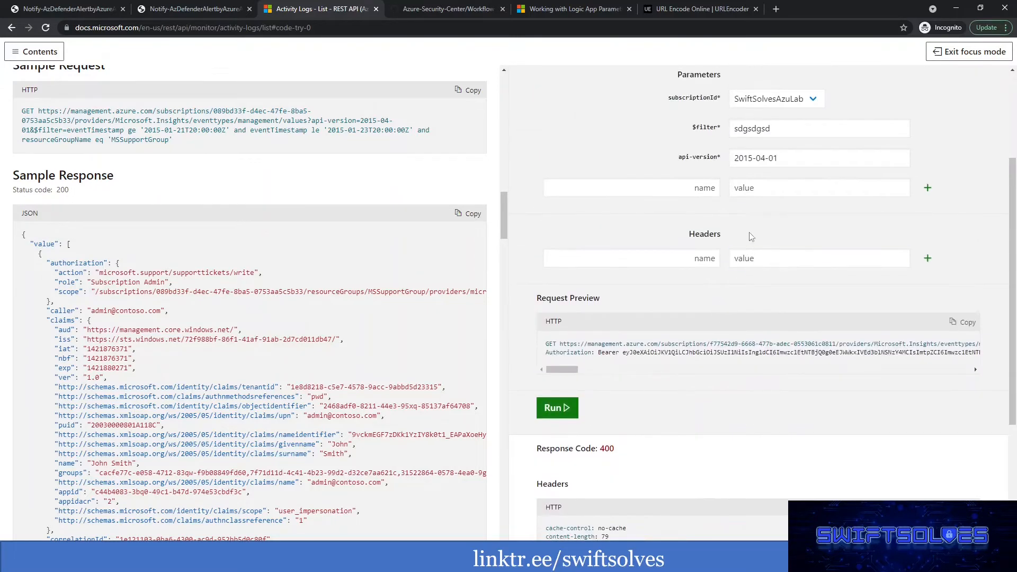
pyautogui.scroll(-4, 772, 174)
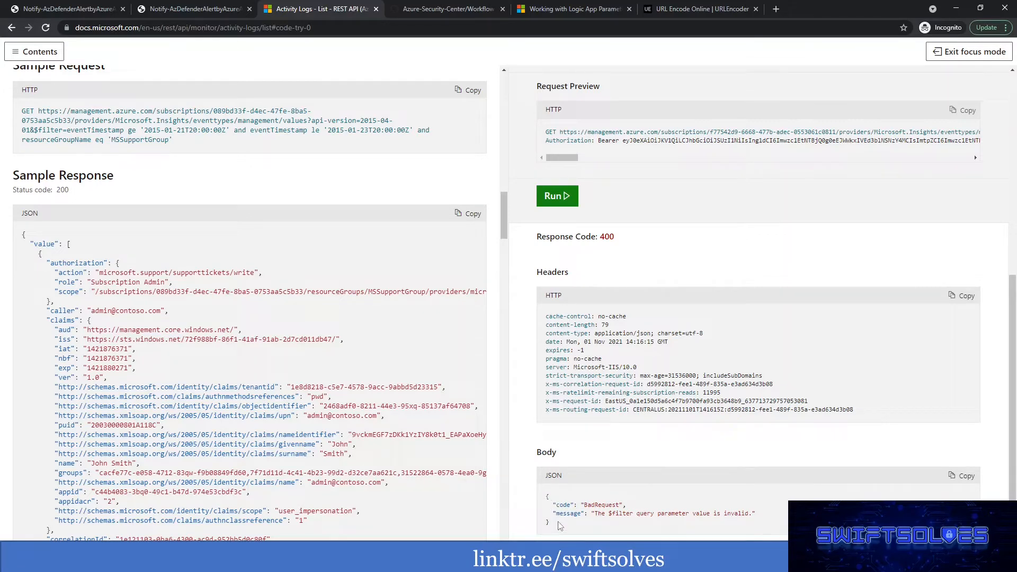
# Switch to the PowerPoint workflow slide and move the Security Team, Azure Defender Alert Details and Alert URL boxes down, leaving a gap below Azure Resource Id.
pyautogui.click(220, 5)
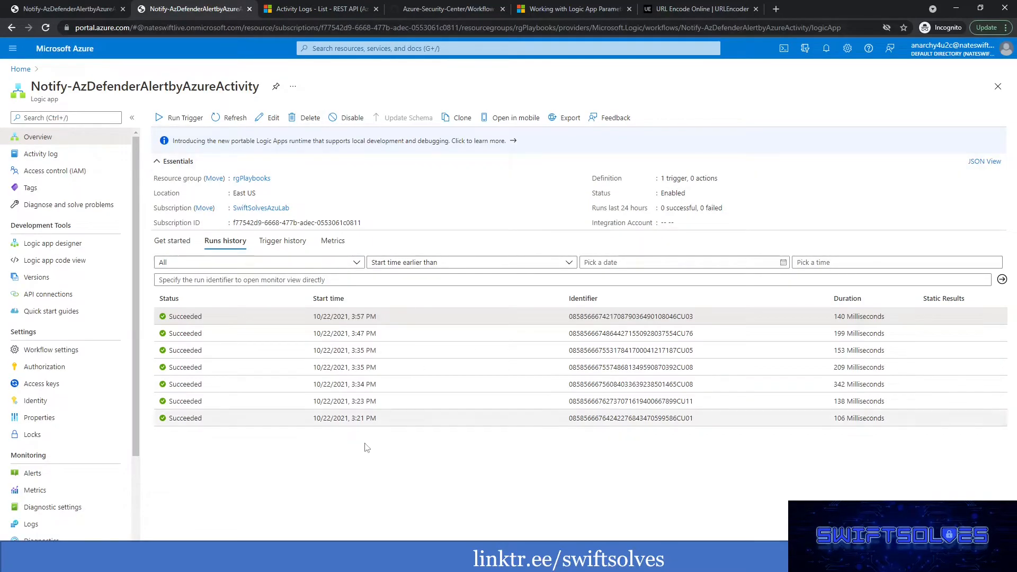
pyautogui.hotkey('alt', 'Tab')
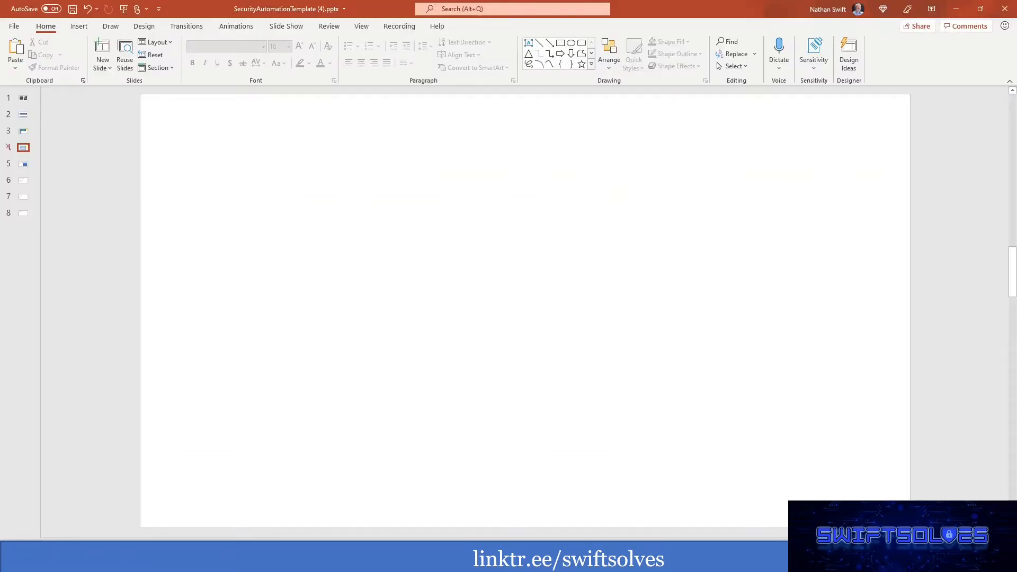
pyautogui.click(477, 561)
pyautogui.click(477, 561)
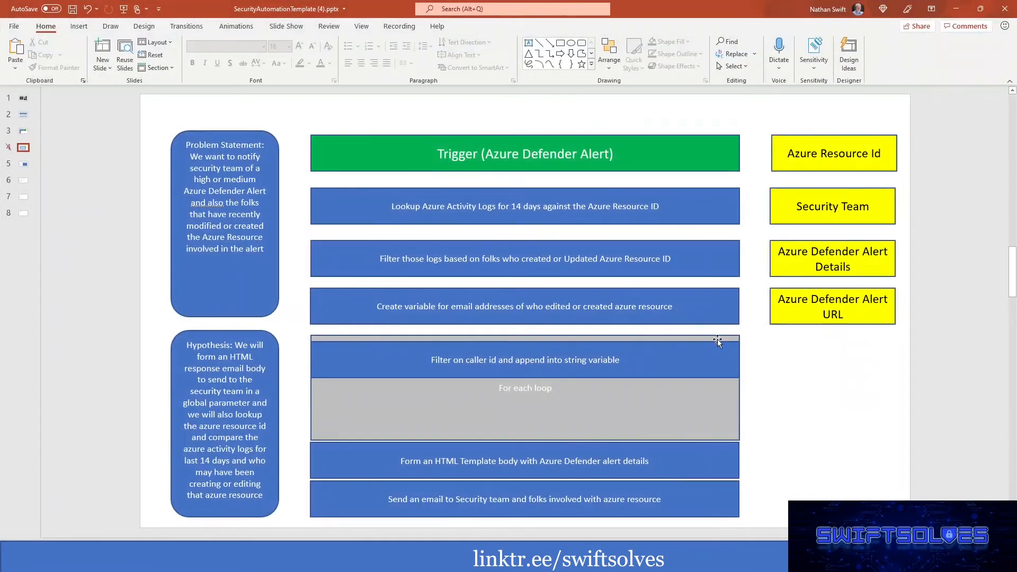
pyautogui.moveTo(770, 184); pyautogui.dragTo(904, 345)
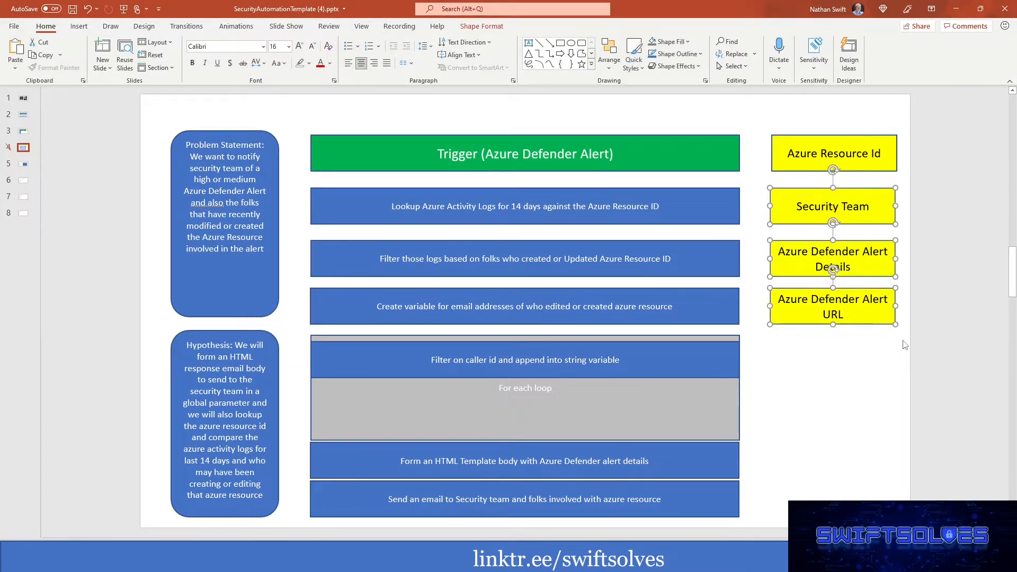
pyautogui.moveTo(869, 194); pyautogui.dragTo(873, 247)
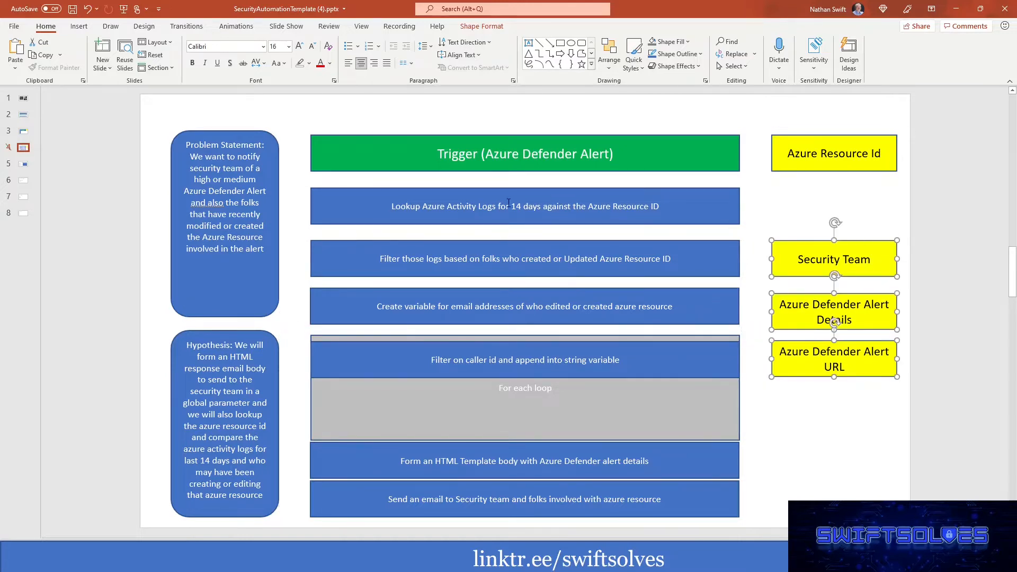
# Duplicate the Security Team box into the gap below Azure Resource Id and relabel the copy "Collect Time Current and Past".
pyautogui.click(877, 242)
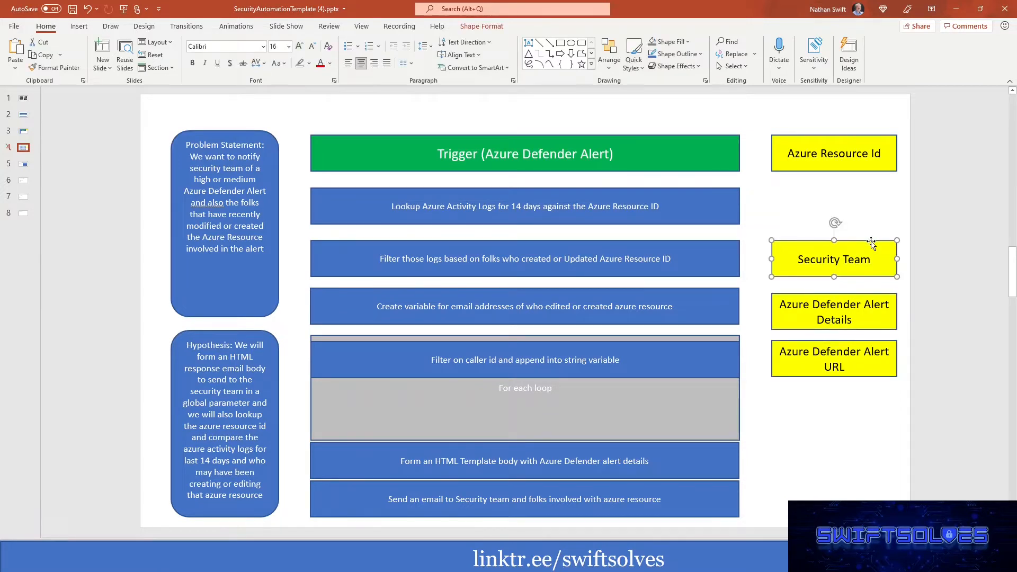
pyautogui.hotkey('ctrl', 'c')
pyautogui.hotkey('ctrl', 'v')
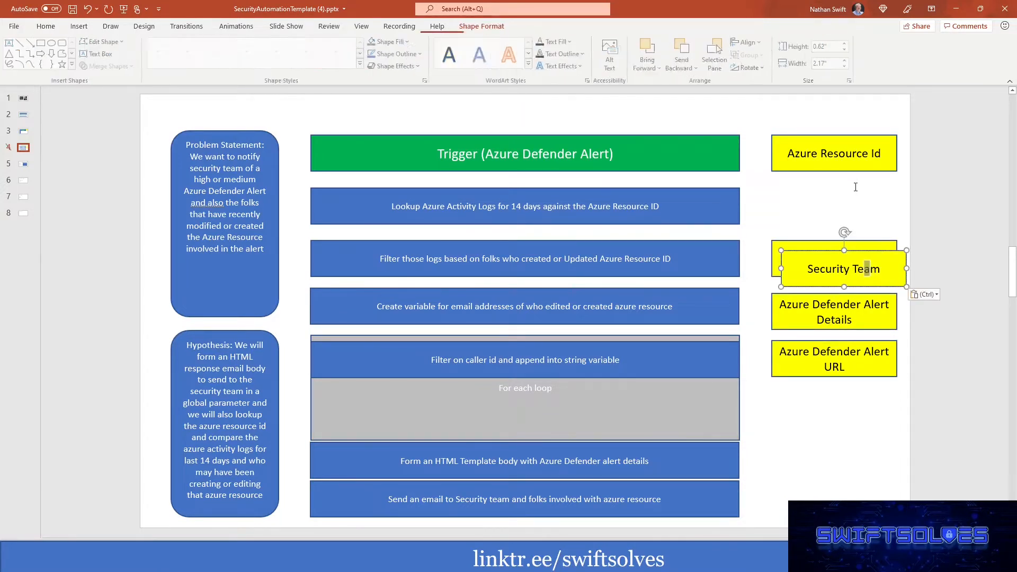
pyautogui.moveTo(876, 249); pyautogui.dragTo(865, 196)
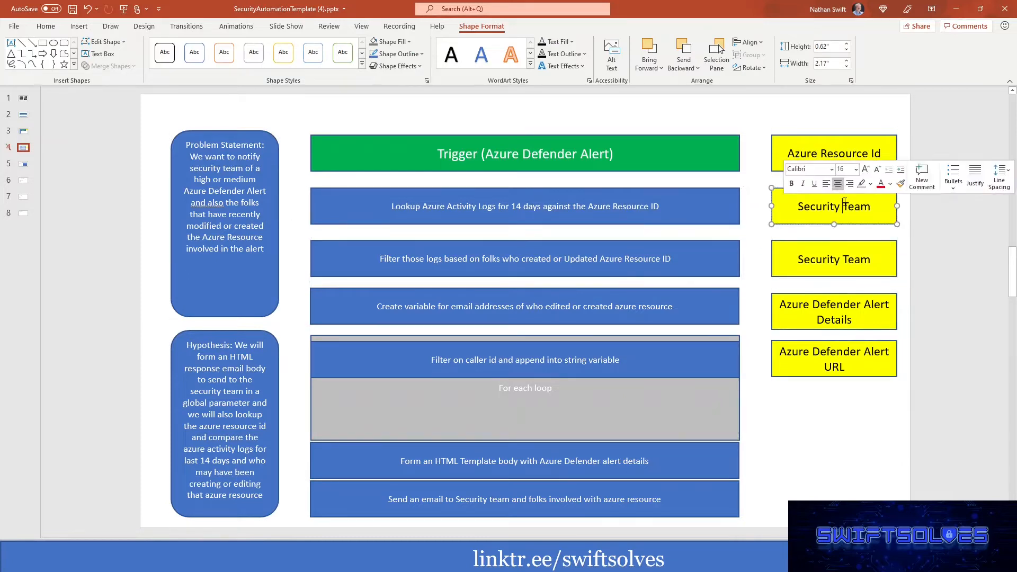
pyautogui.tripleClick(843, 201)
pyautogui.write('Collect Time Current and Past')
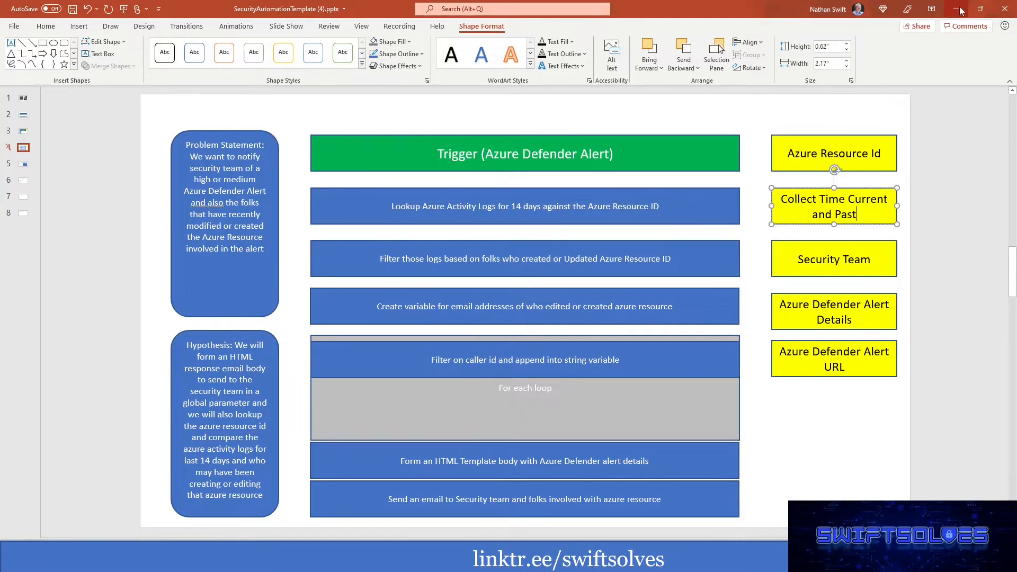
pyautogui.click(469, 218)
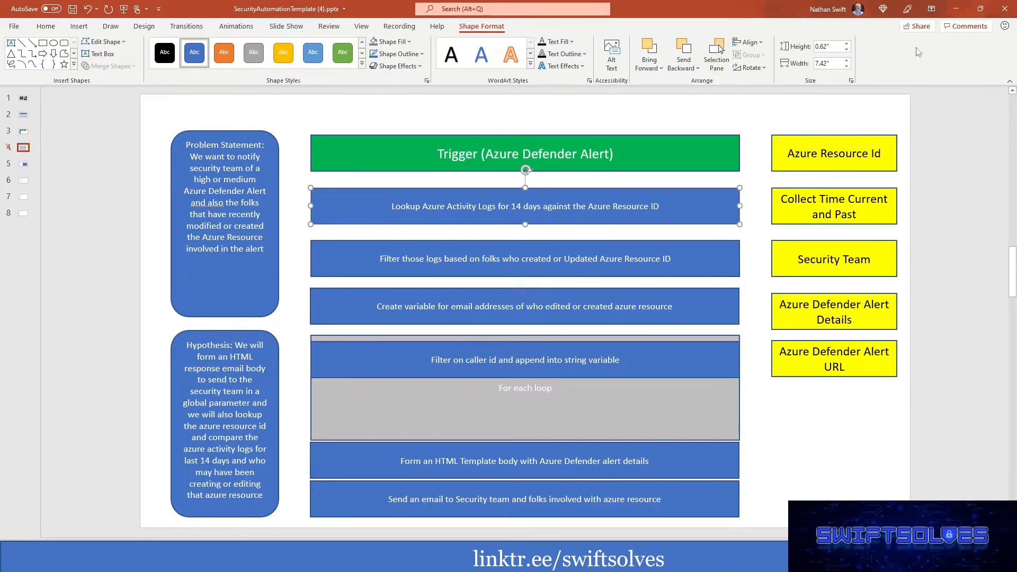
# Return to the Azure portal and open the raw outputs of the Security Center alert trigger from the 10/22/2021, 3:57 PM logic app run.
pyautogui.click(953, 11)
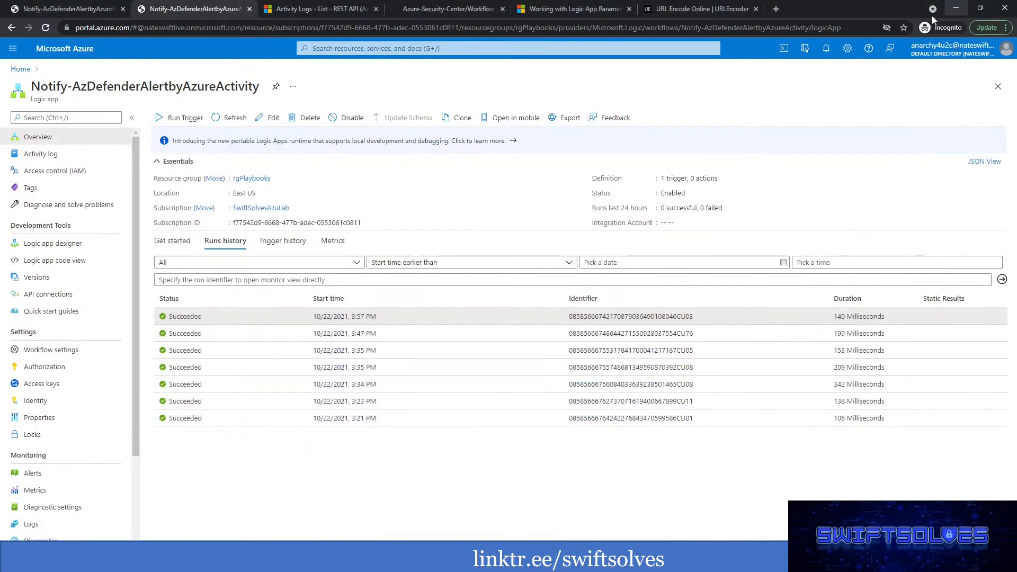
pyautogui.click(203, 322)
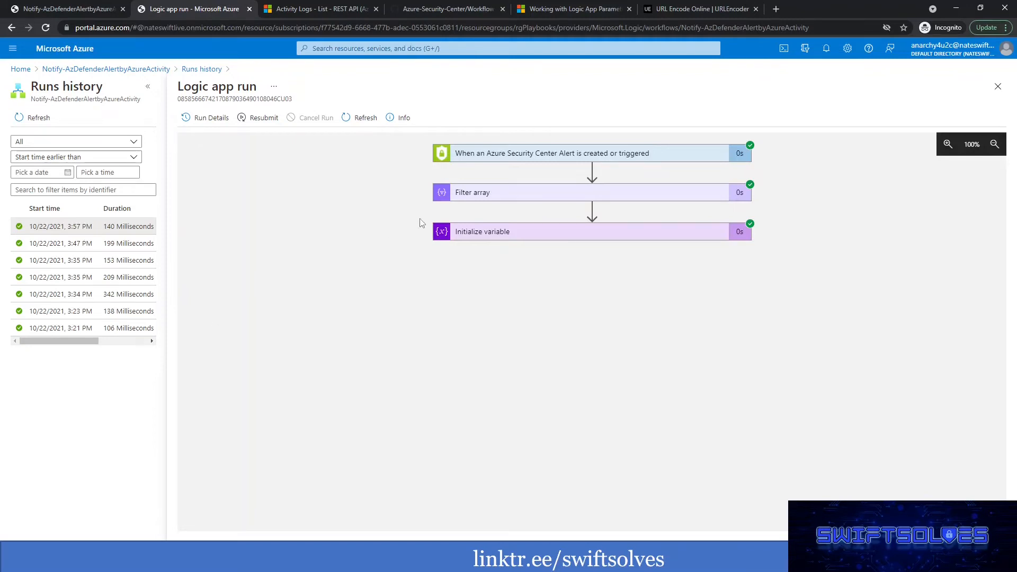
pyautogui.click(505, 159)
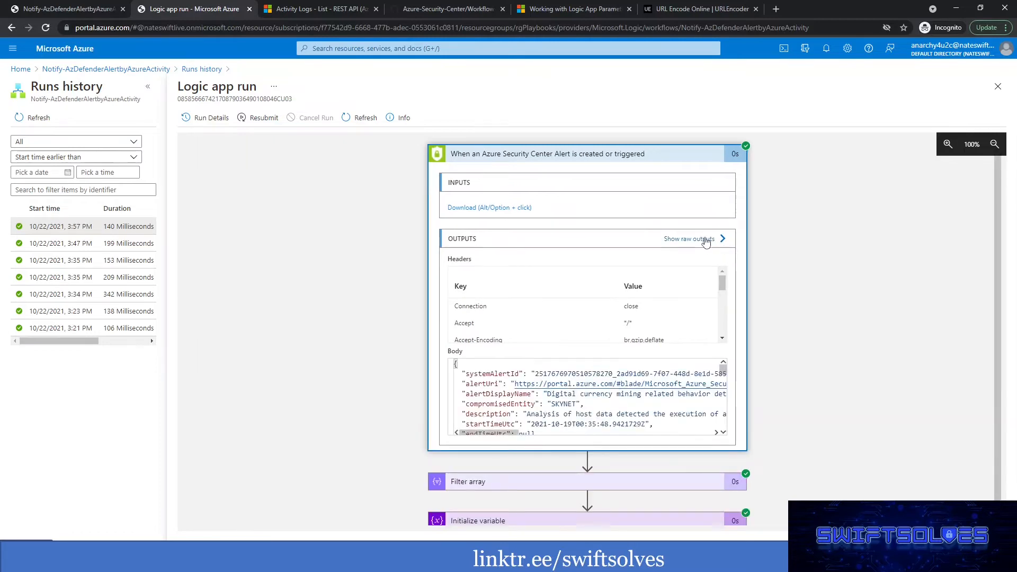
pyautogui.click(705, 238)
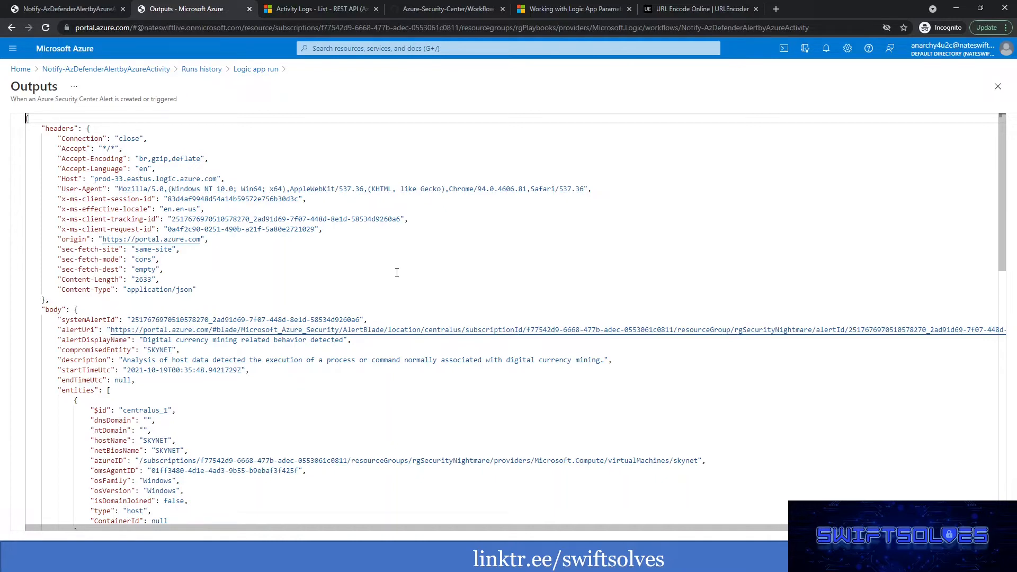
# Examine the alert's raw output body for the subscription ID, the azureID property and the listed entities.
pyautogui.click(319, 258)
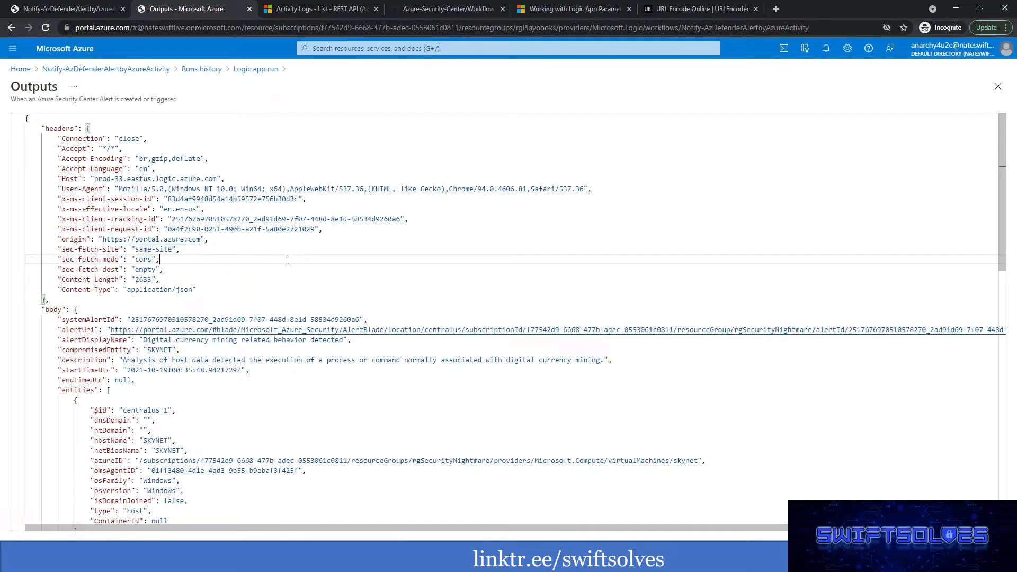
pyautogui.moveTo(202, 461); pyautogui.dragTo(348, 461)
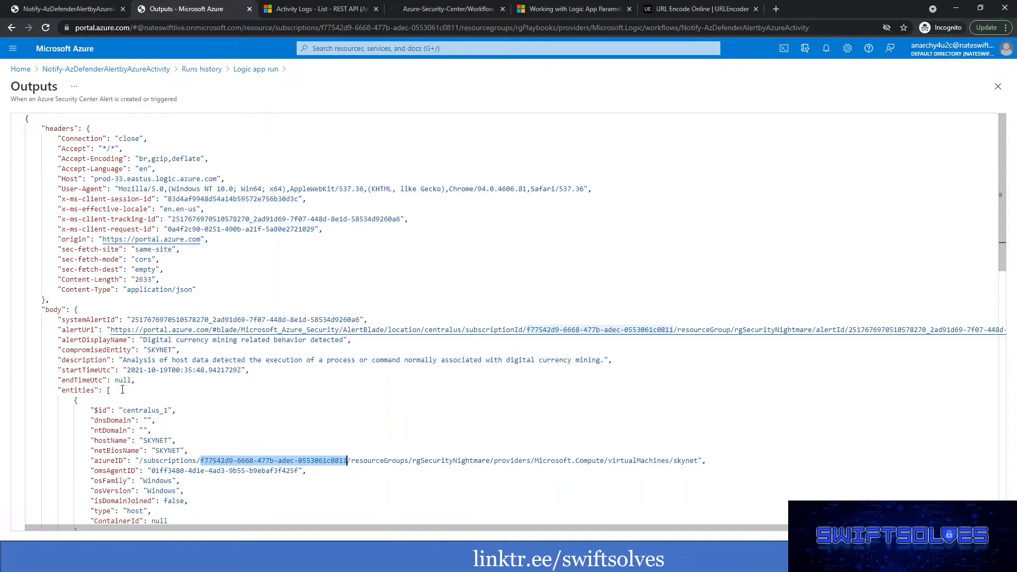
pyautogui.scroll(-1, 154, 393)
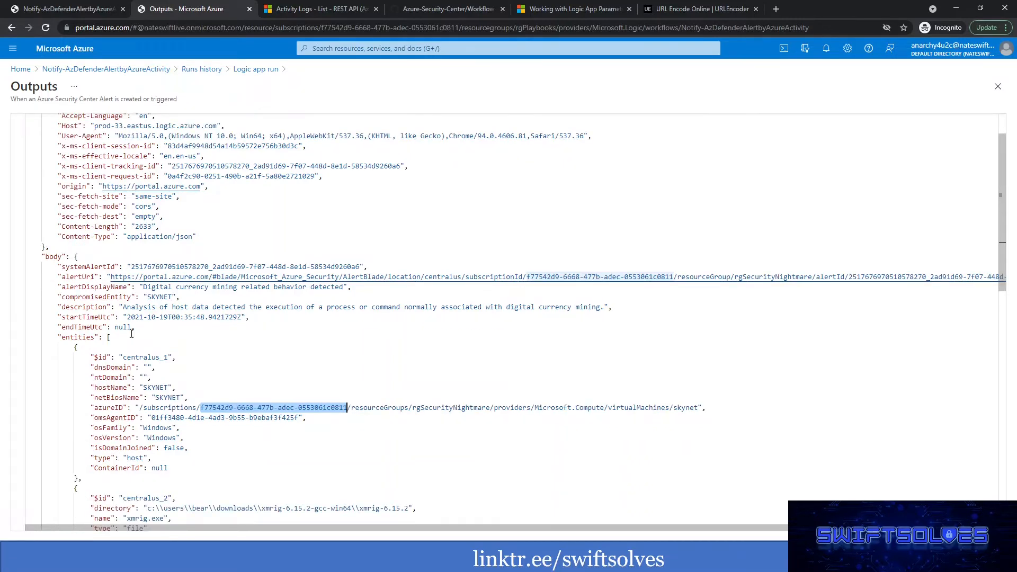
pyautogui.click(112, 337)
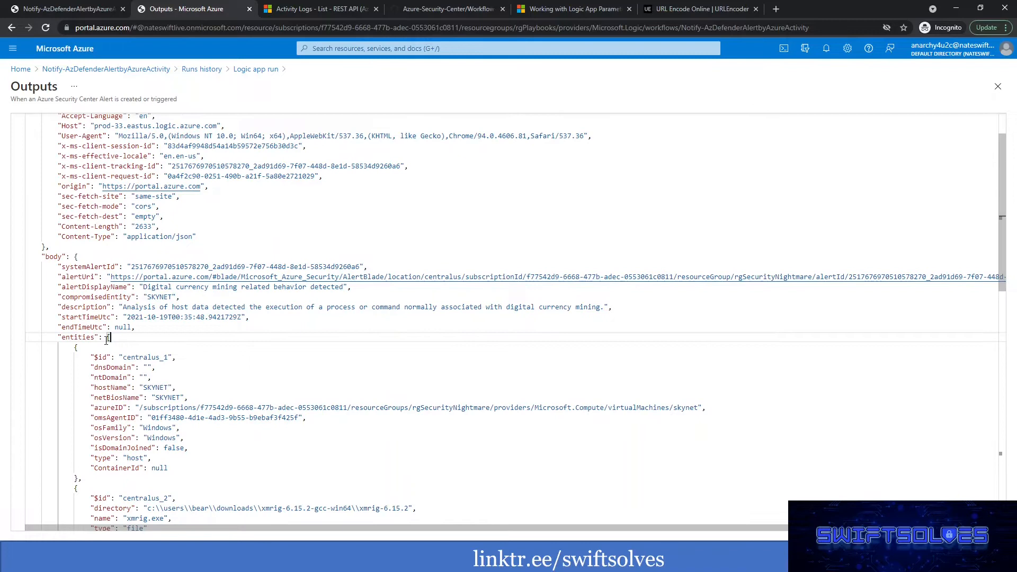
pyautogui.doubleClick(115, 407)
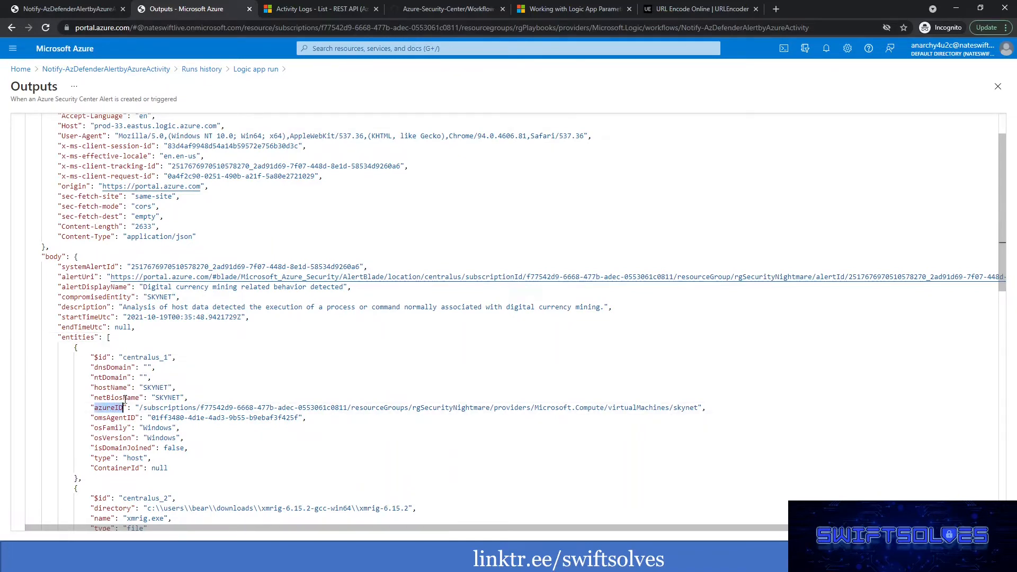
pyautogui.scroll(-2, 112, 395)
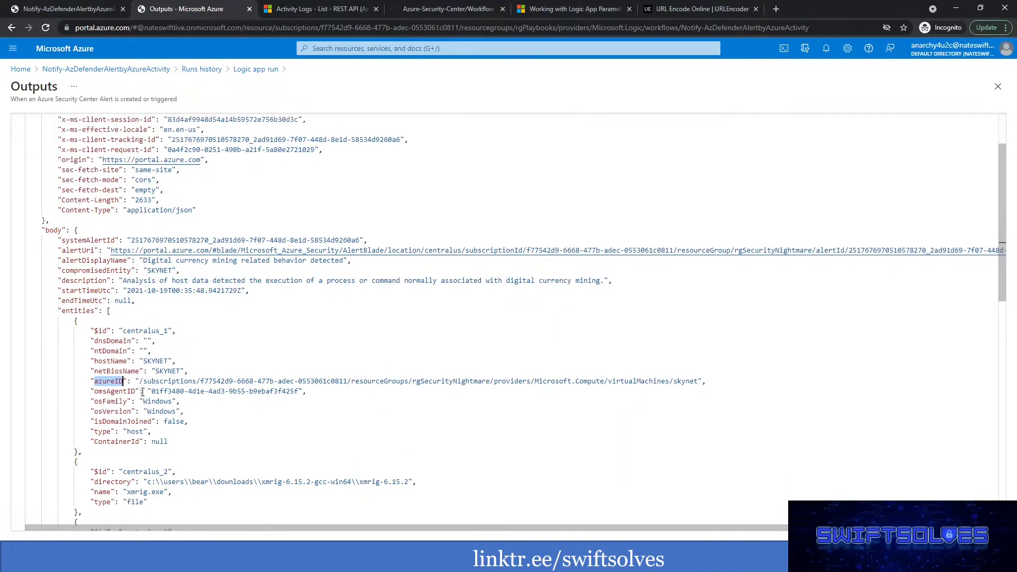
pyautogui.scroll(-1, 142, 391)
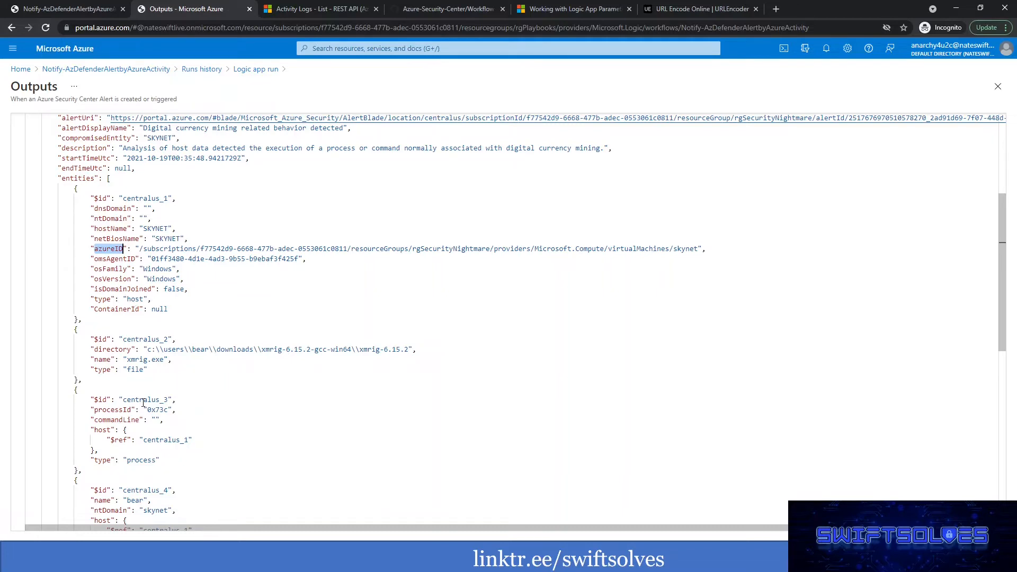
pyautogui.scroll(-2, 143, 402)
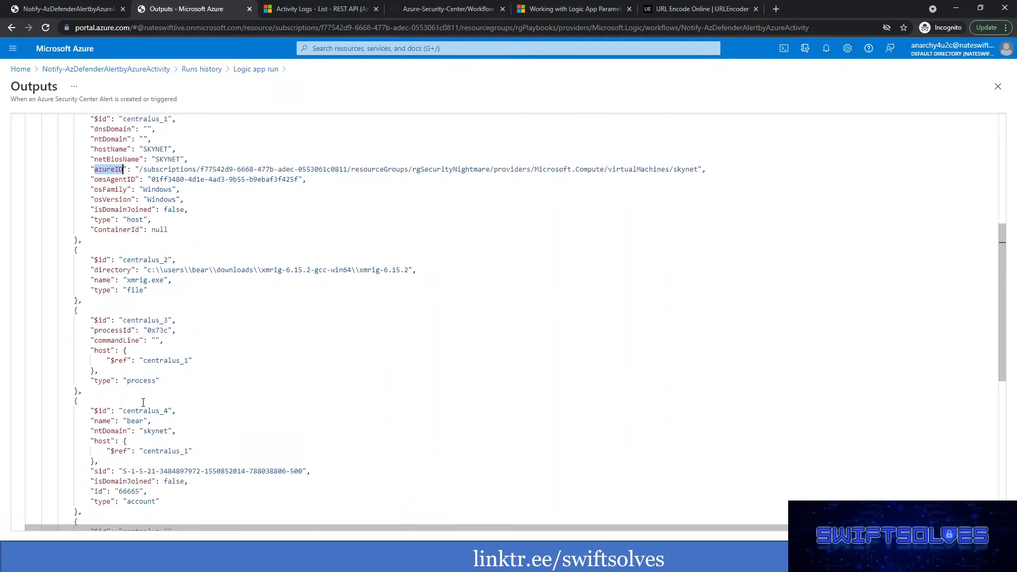
# Review the remaining entities in the trigger output and highlight the host entity's azureID property and its resource path.
pyautogui.scroll(-1, 143, 403)
pyautogui.scroll(-3, 144, 451)
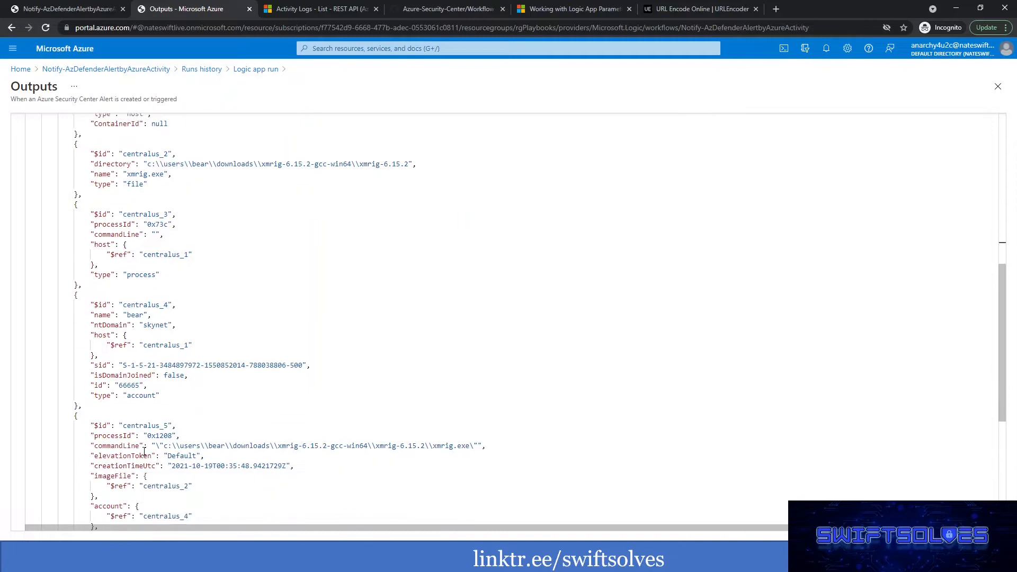
pyautogui.scroll(6, 145, 449)
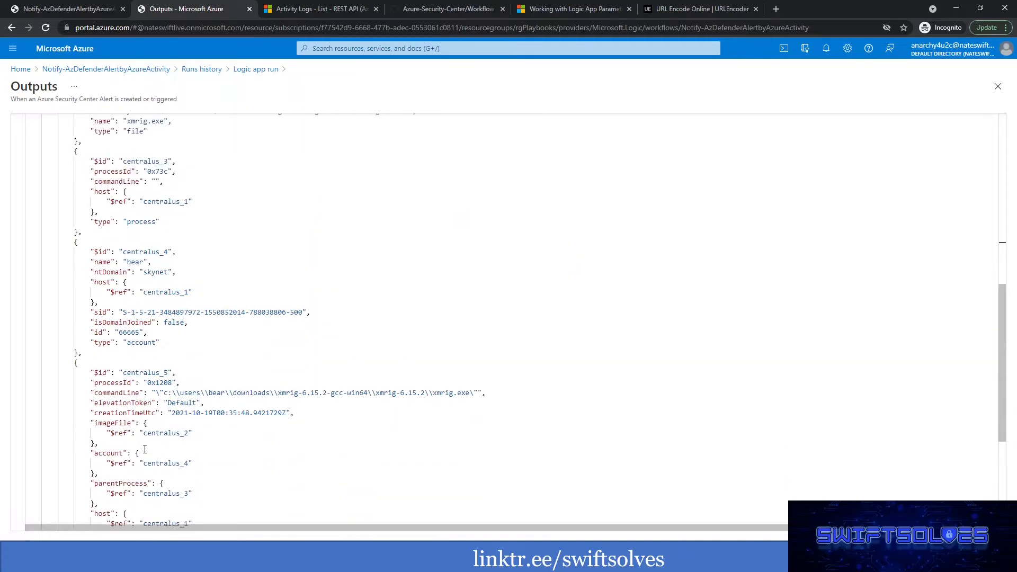
pyautogui.moveTo(139, 275); pyautogui.dragTo(698, 276)
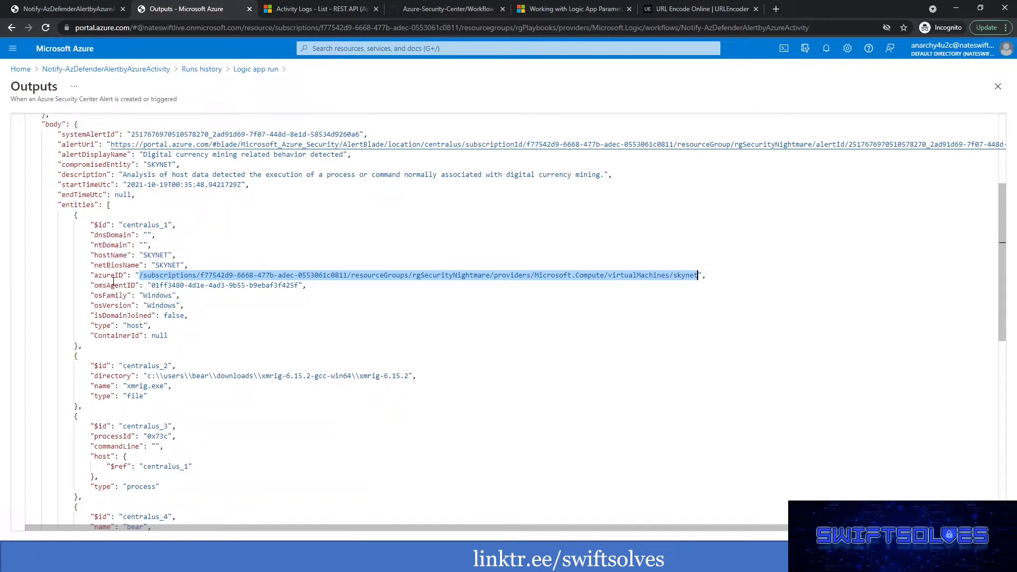
pyautogui.moveTo(94, 275); pyautogui.dragTo(125, 275)
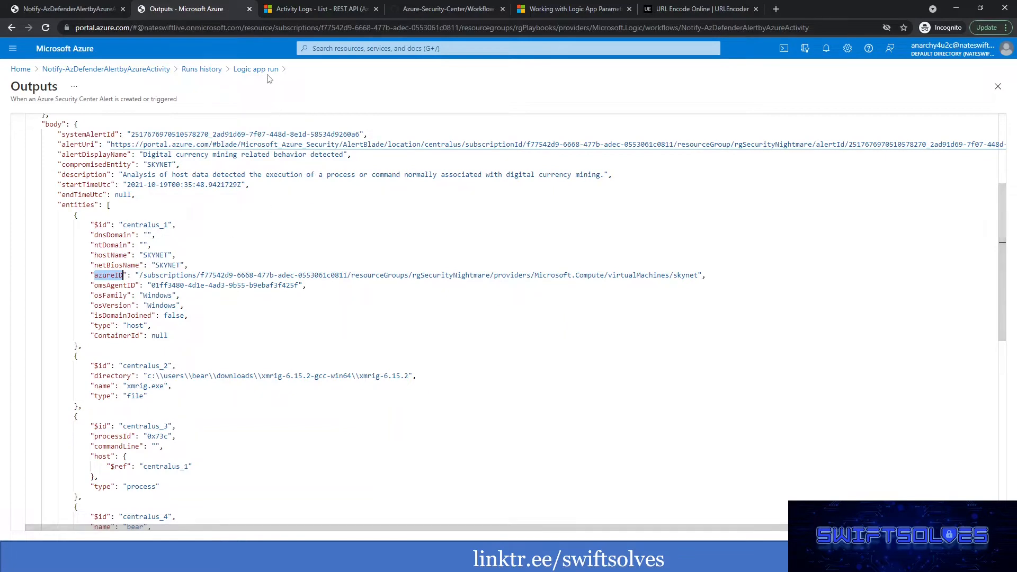
# Open the logic app's 10/22/2021, 3:57 PM version from its version history.
pyautogui.click(144, 69)
pyautogui.click(271, 127)
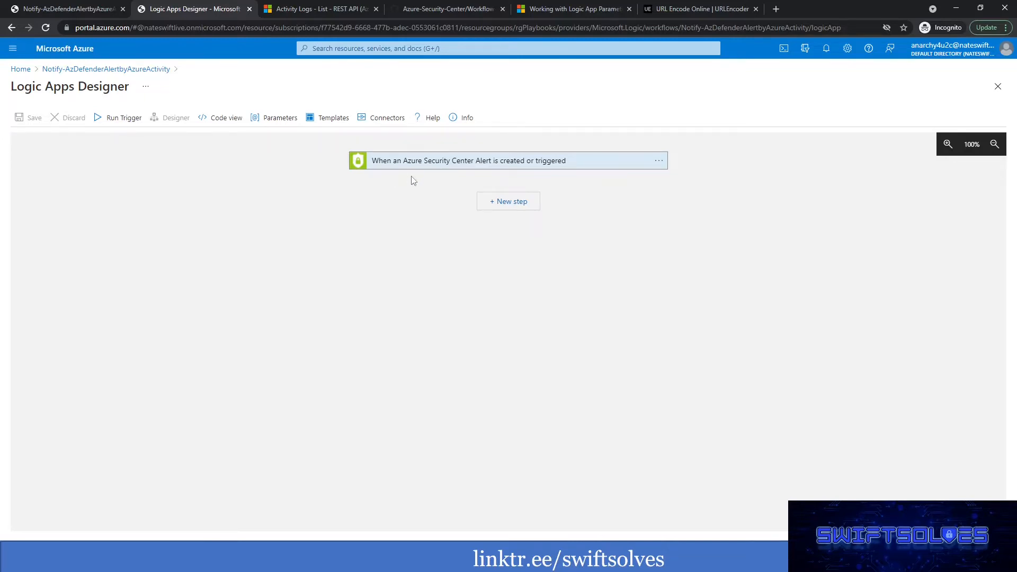
pyautogui.click(152, 69)
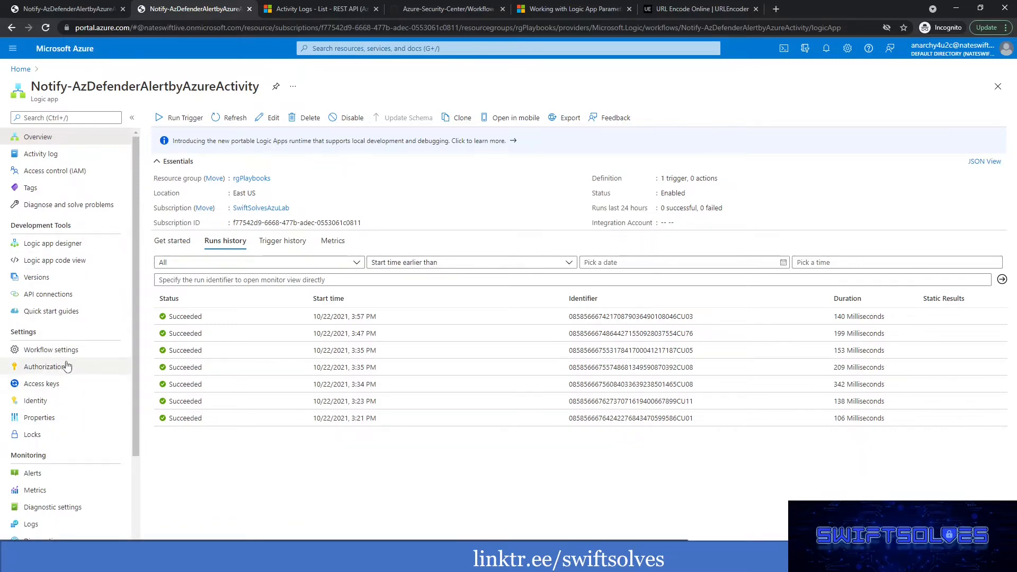
pyautogui.click(33, 281)
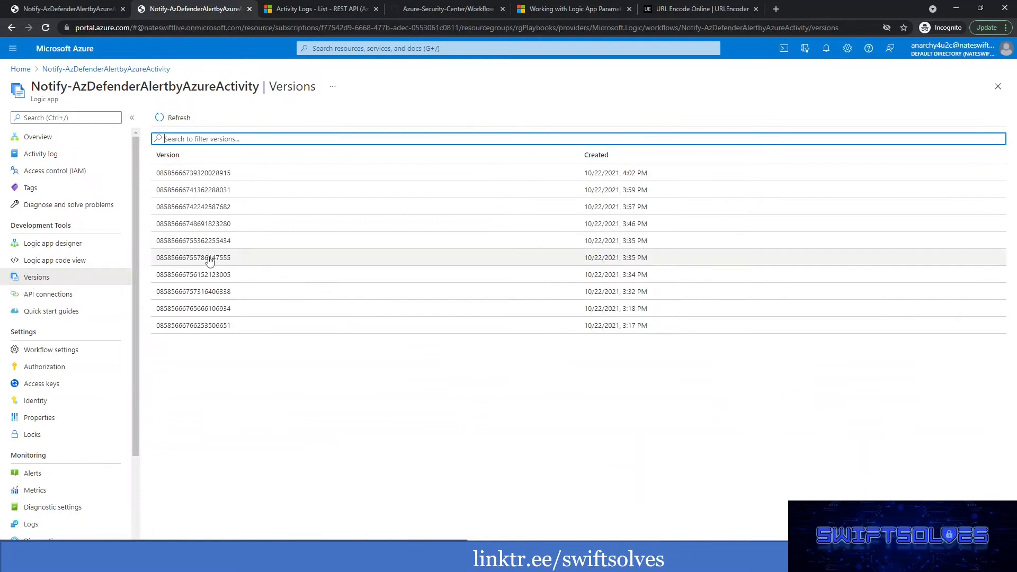
pyautogui.click(569, 212)
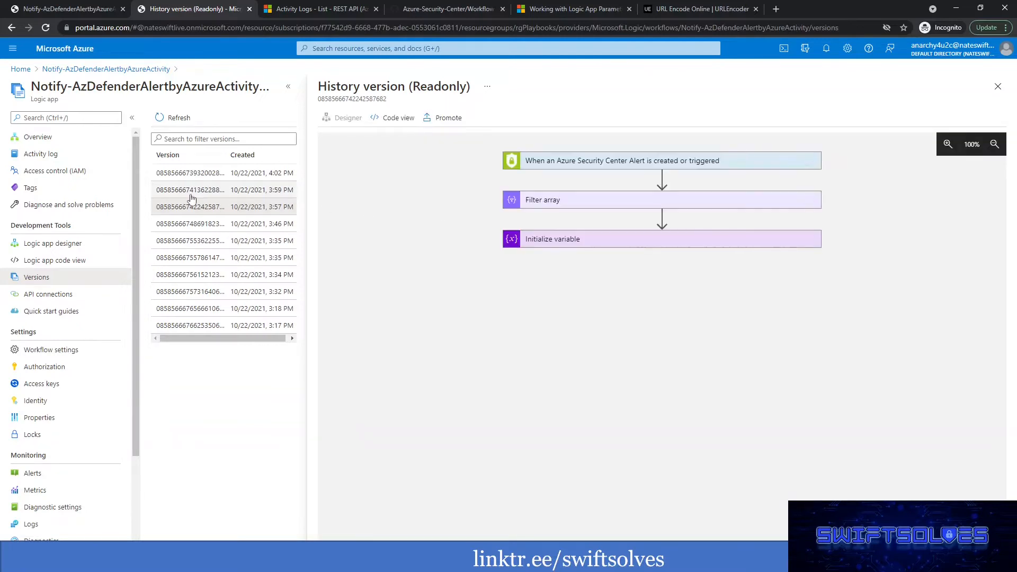
# Inspect the Filter array condition and the Initialize variable settings in the read-only history version.
pyautogui.click(566, 204)
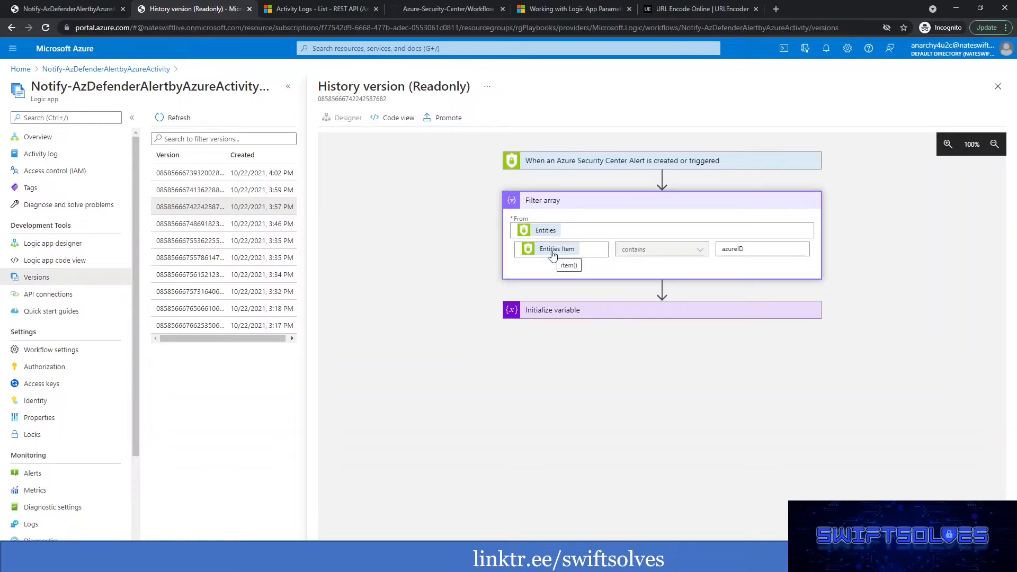
pyautogui.doubleClick(742, 251)
pyautogui.click(757, 249)
pyautogui.click(642, 310)
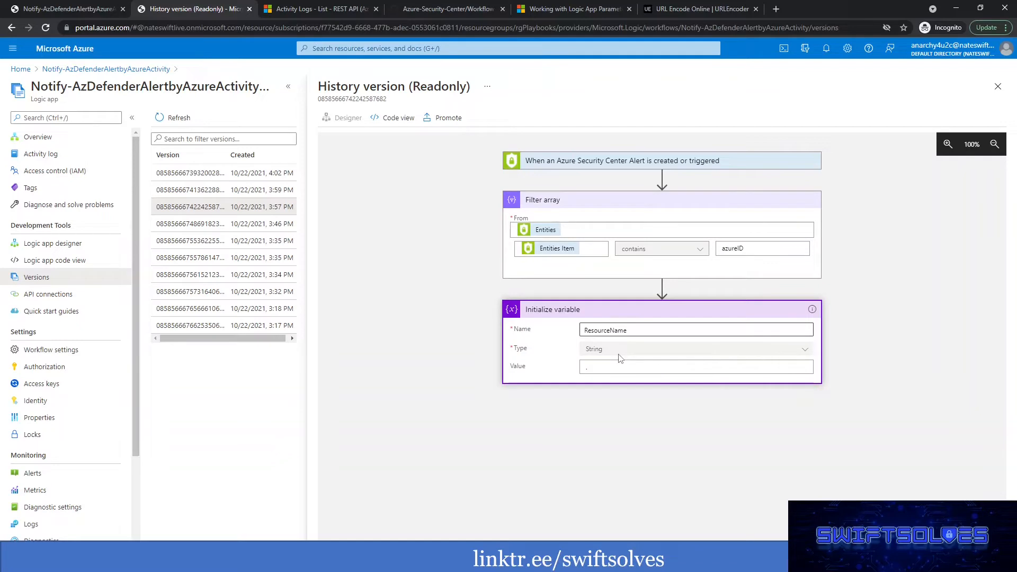
# Promote the 3:57 PM history version, save the logic app and reopen it in the designer for editing.
pyautogui.click(438, 120)
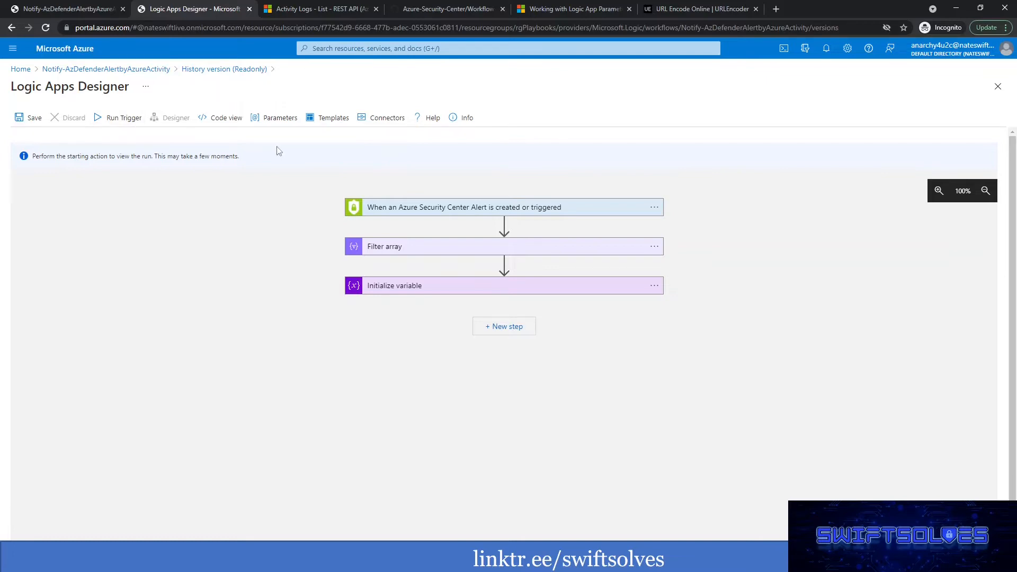
pyautogui.click(30, 120)
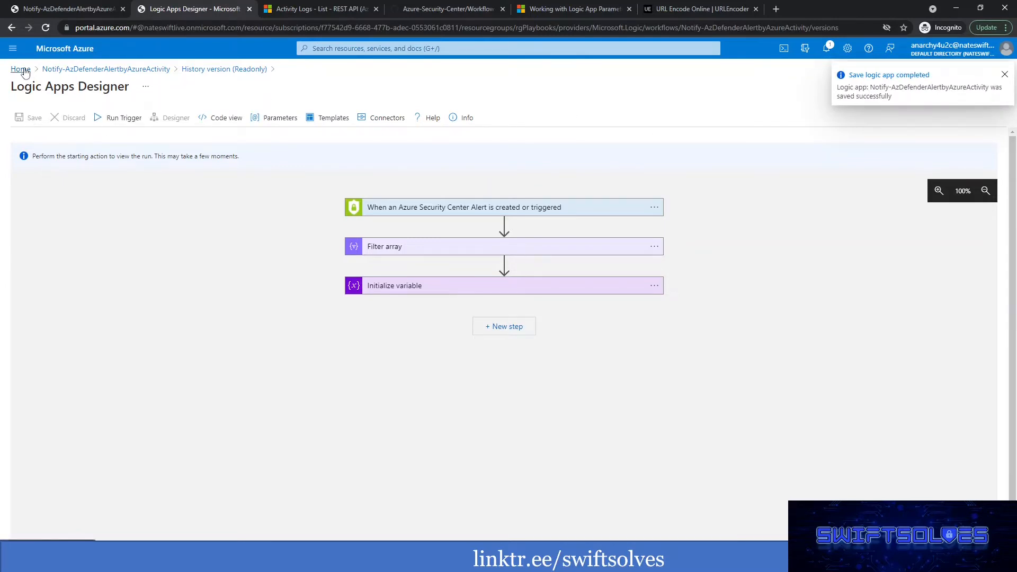
pyautogui.click(74, 71)
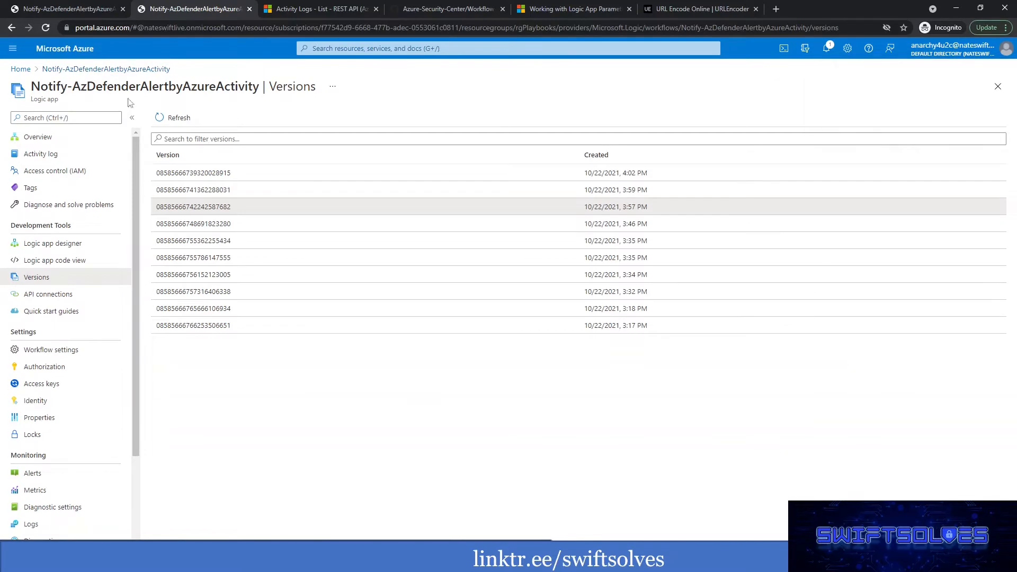
pyautogui.click(46, 139)
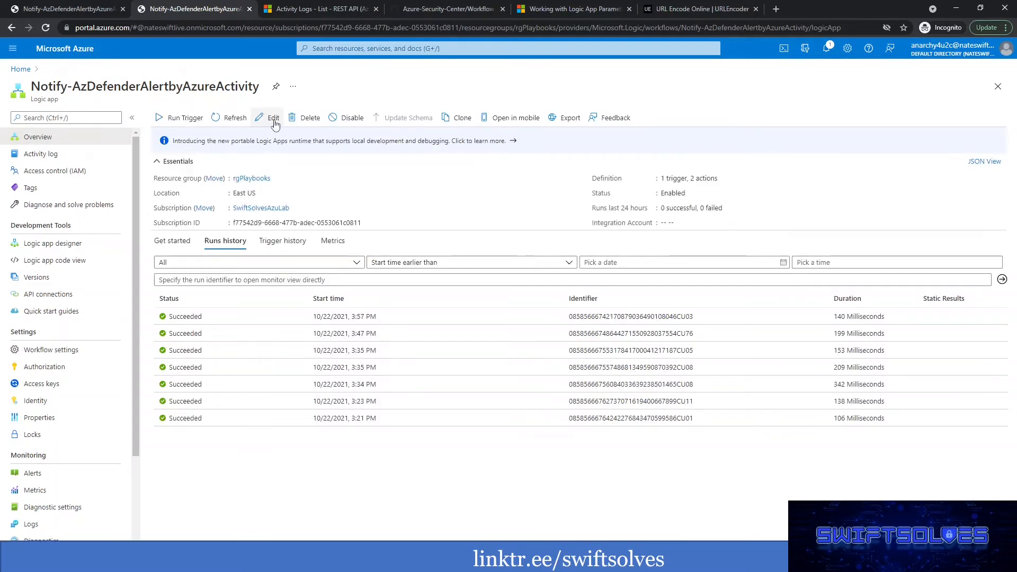
pyautogui.click(272, 118)
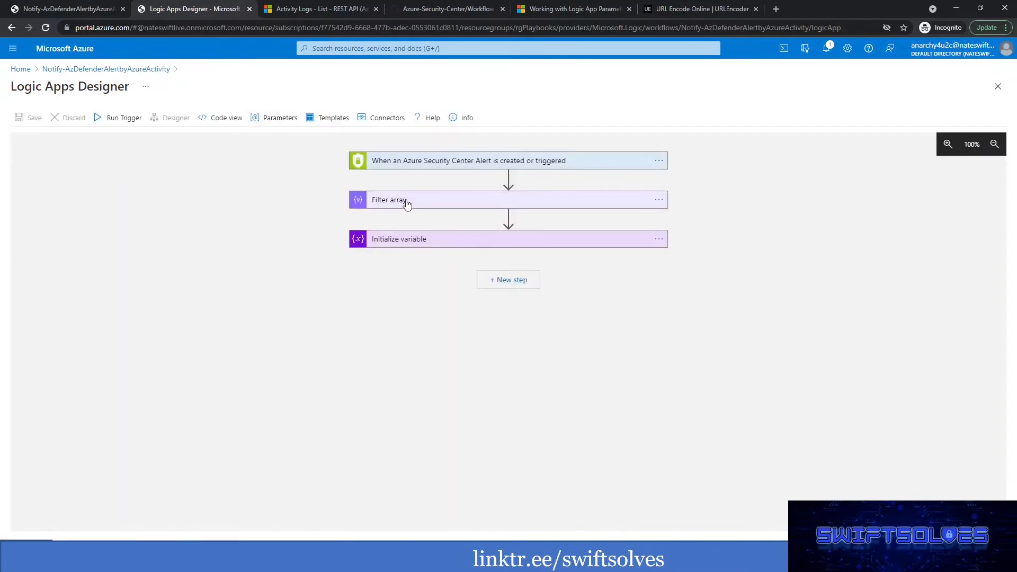
# Open the 10/22/2021, 3:57 PM run in the other portal tab and view the Activity Logs - List REST API reference.
pyautogui.click(41, 6)
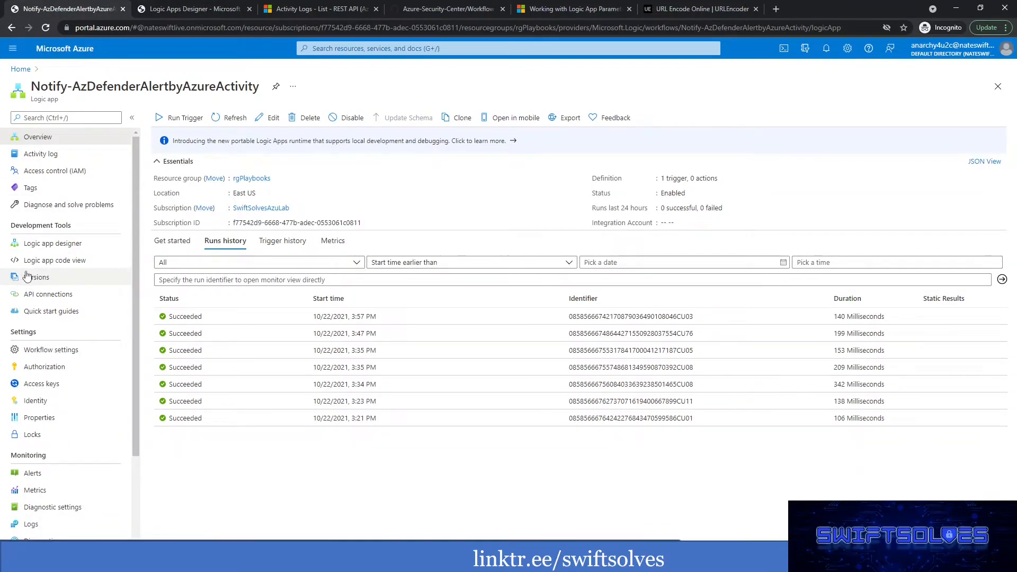
pyautogui.click(194, 318)
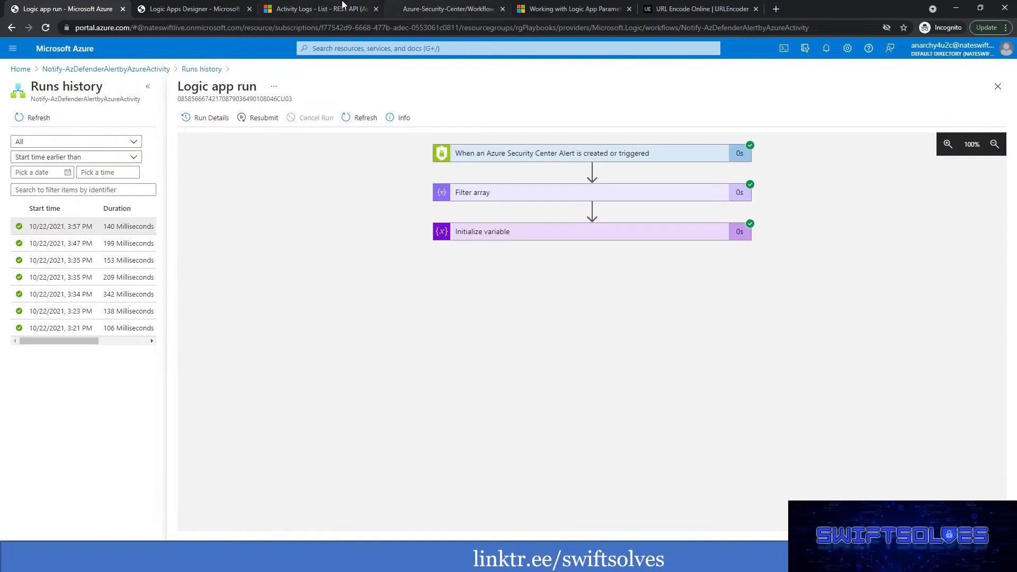
pyautogui.click(315, 10)
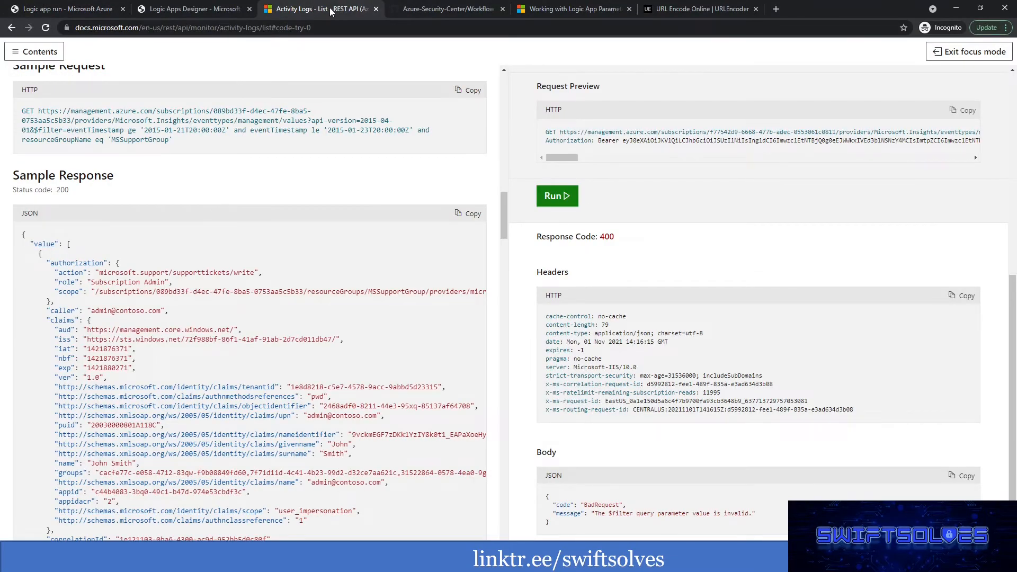
pyautogui.scroll(20, 320, 200)
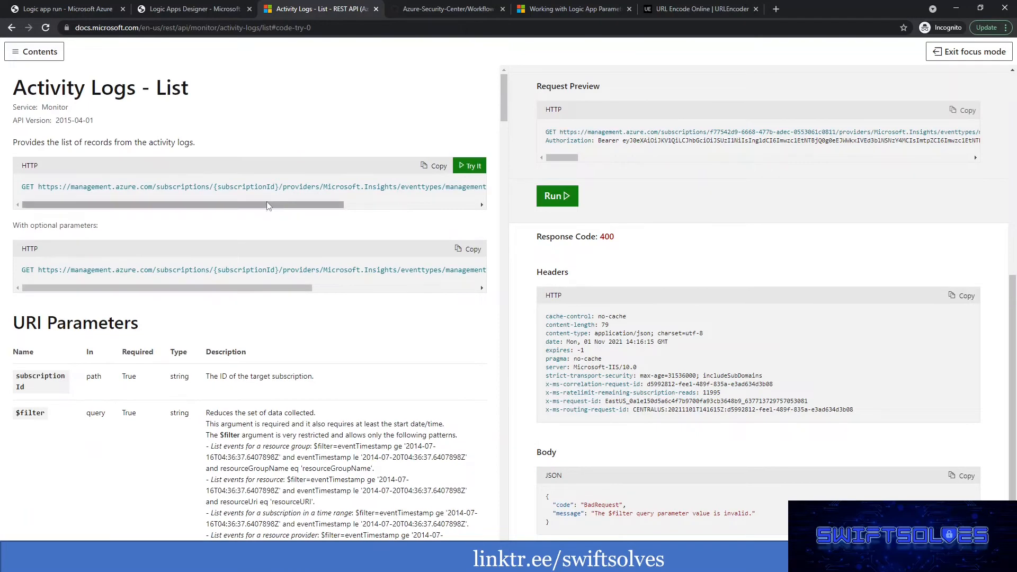
# Return to the Logic Apps Designer and expand the Filter array and Initialize variable actions.
pyautogui.click(199, 10)
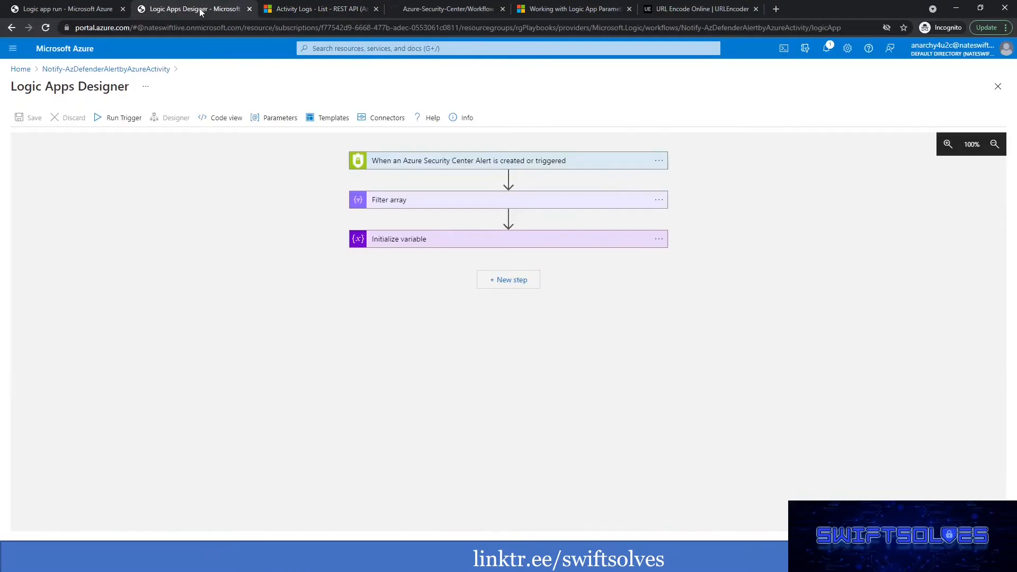
pyautogui.click(447, 202)
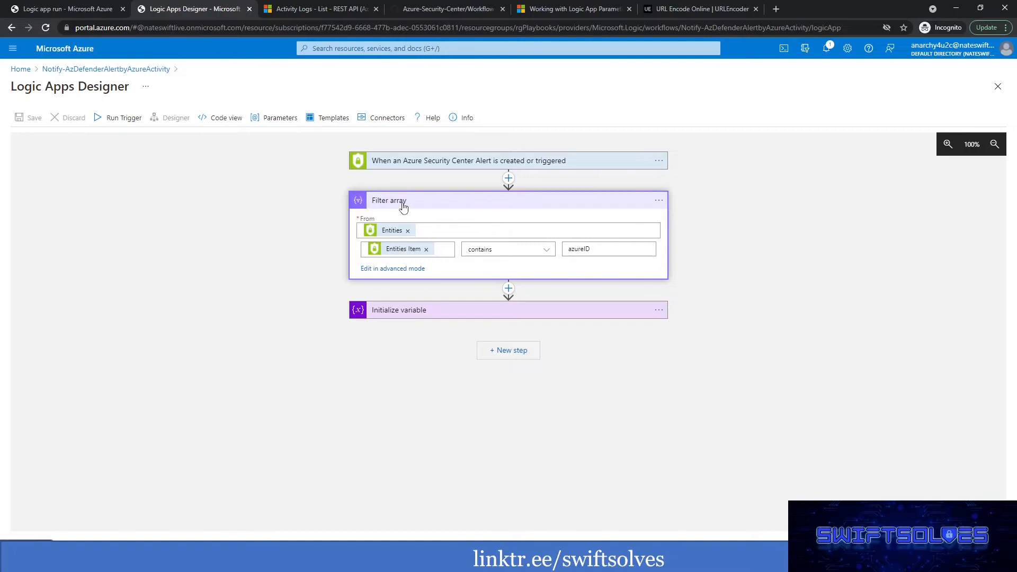
pyautogui.click(440, 314)
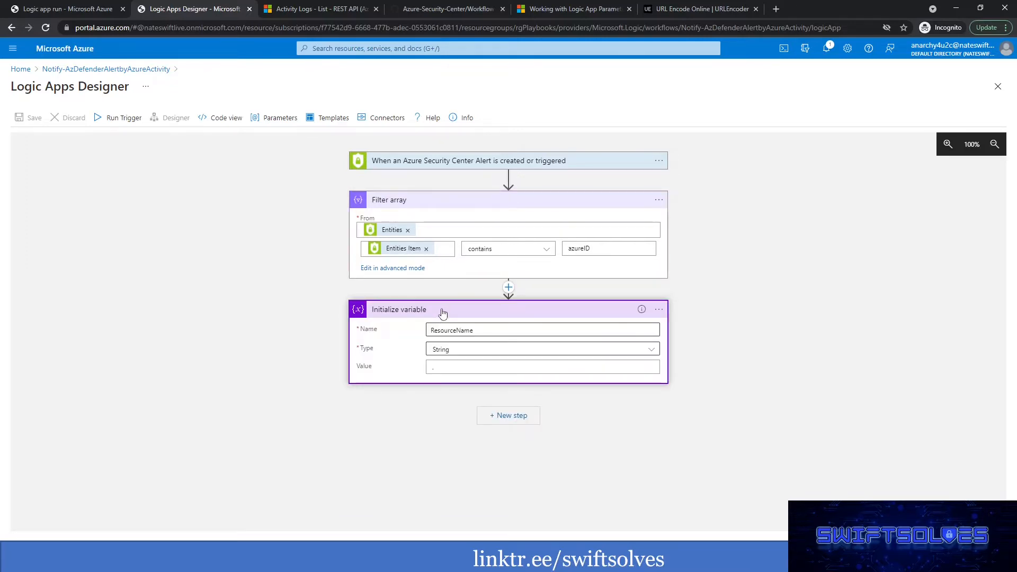
# Open the Filter array action's raw outputs from the 3:57 PM run and examine the body array and its azureID property.
pyautogui.click(46, 7)
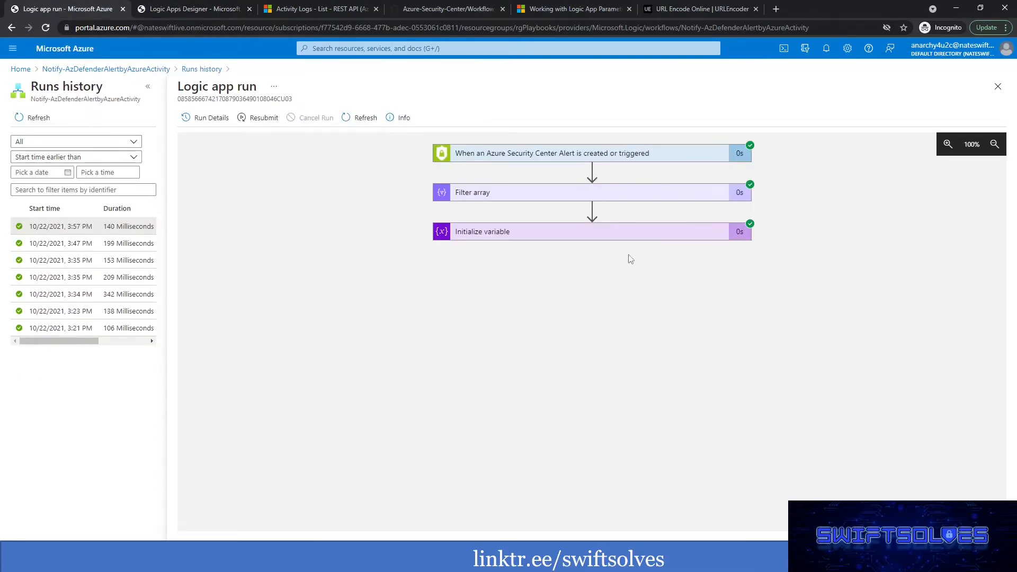
pyautogui.click(505, 202)
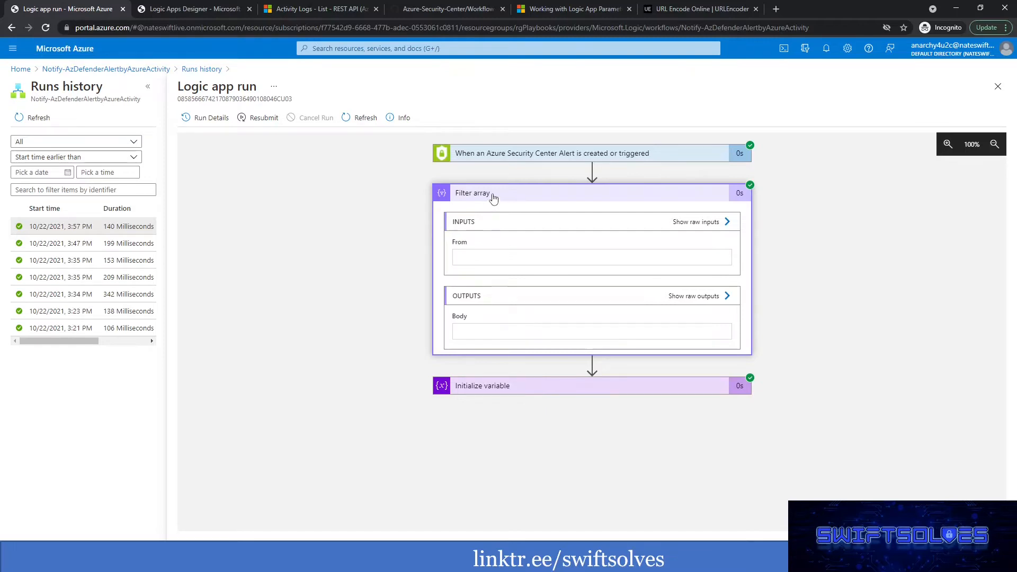
pyautogui.click(689, 356)
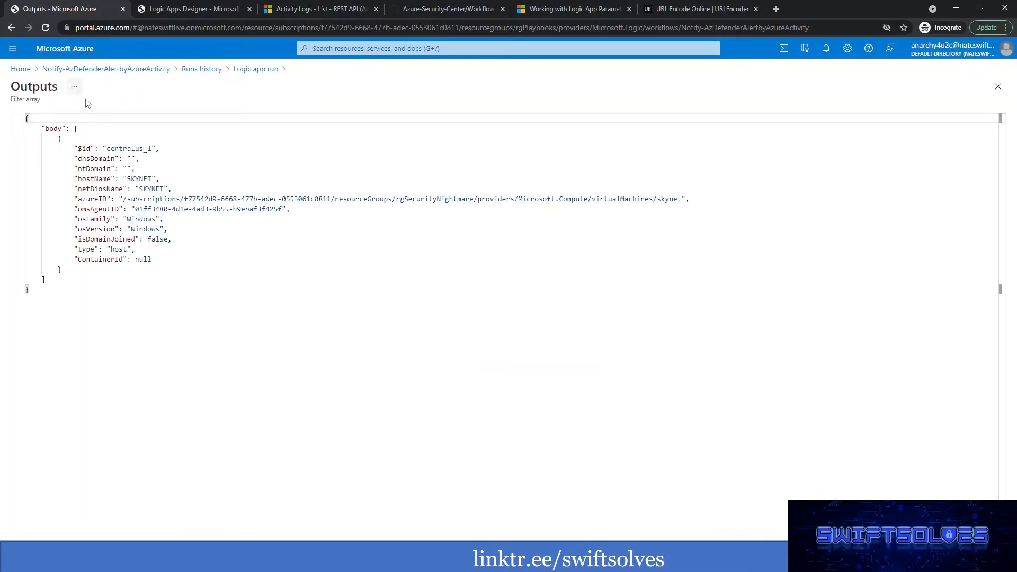
pyautogui.click(75, 128)
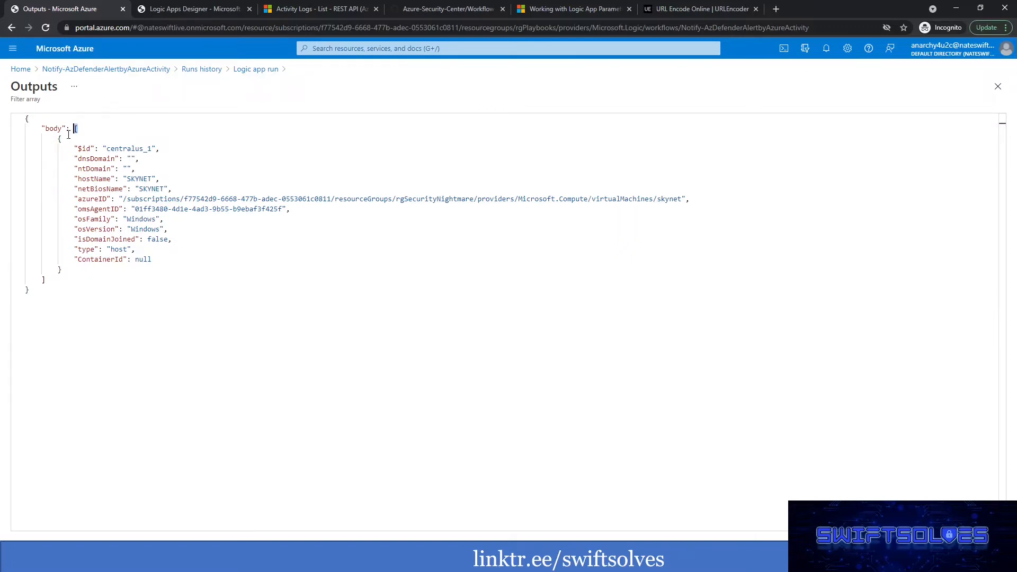
pyautogui.moveTo(45, 279); pyautogui.dragTo(2, 144)
pyautogui.click(223, 230)
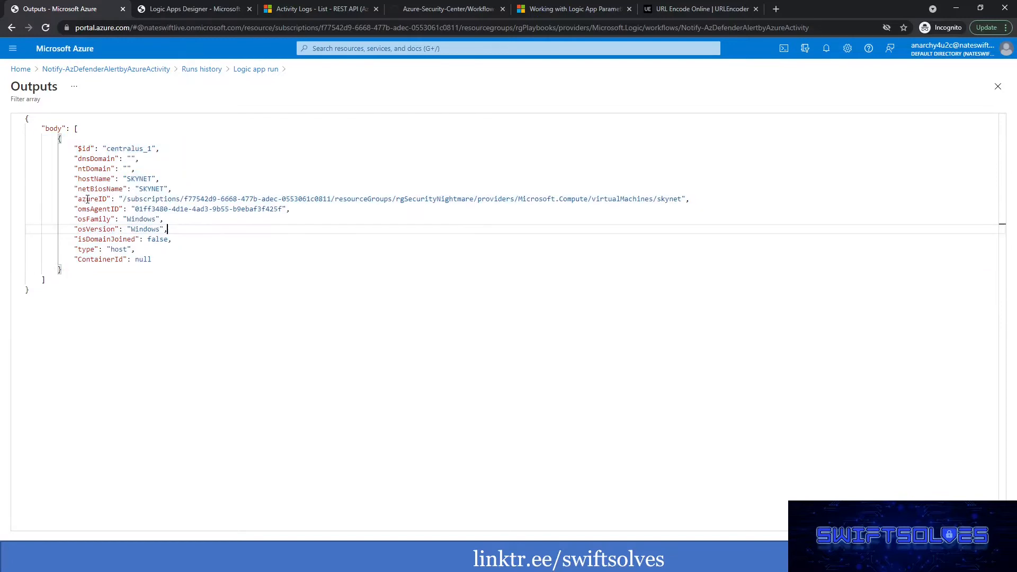
pyautogui.moveTo(79, 200); pyautogui.dragTo(103, 200)
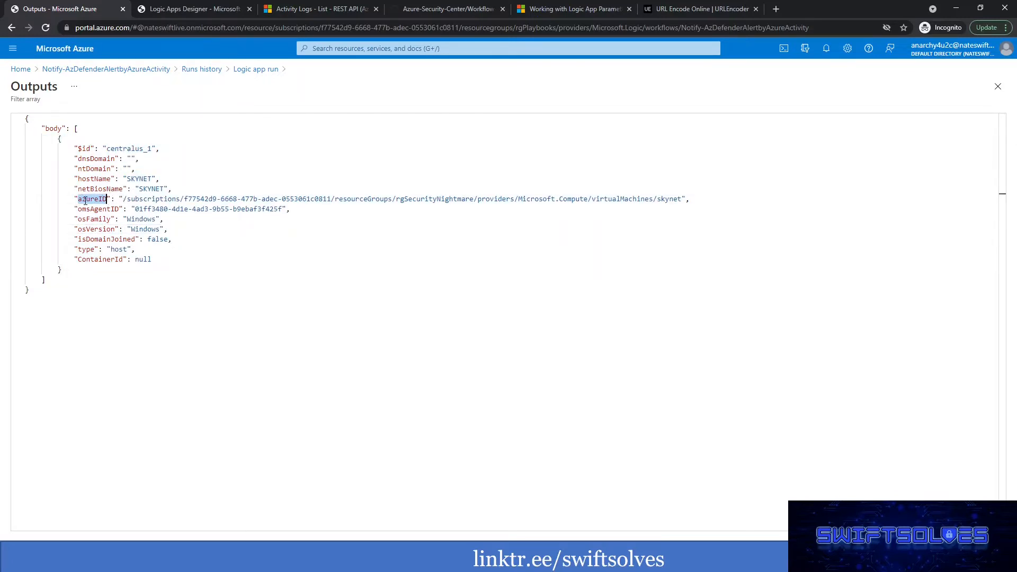
pyautogui.moveTo(78, 200); pyautogui.dragTo(112, 201)
# In the designer, set the ResourceName variable's value to the Filter array Item dynamic content.
pyautogui.click(201, 17)
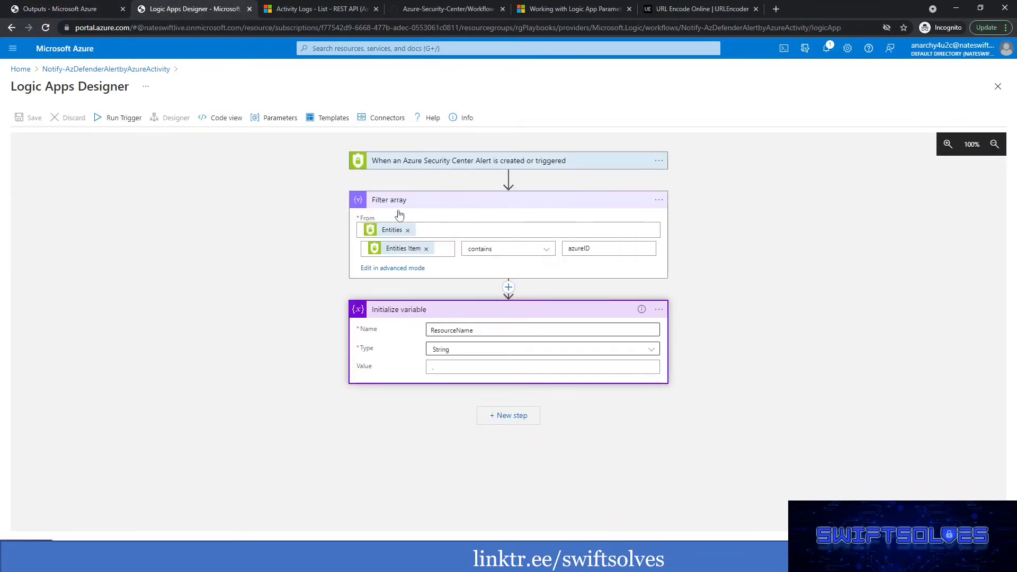
pyautogui.click(450, 366)
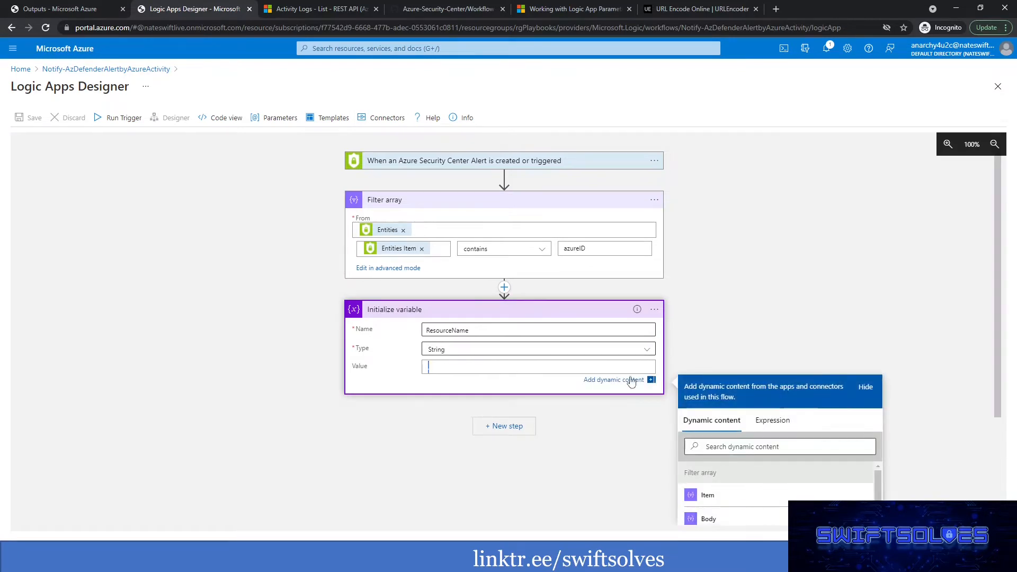
pyautogui.click(707, 494)
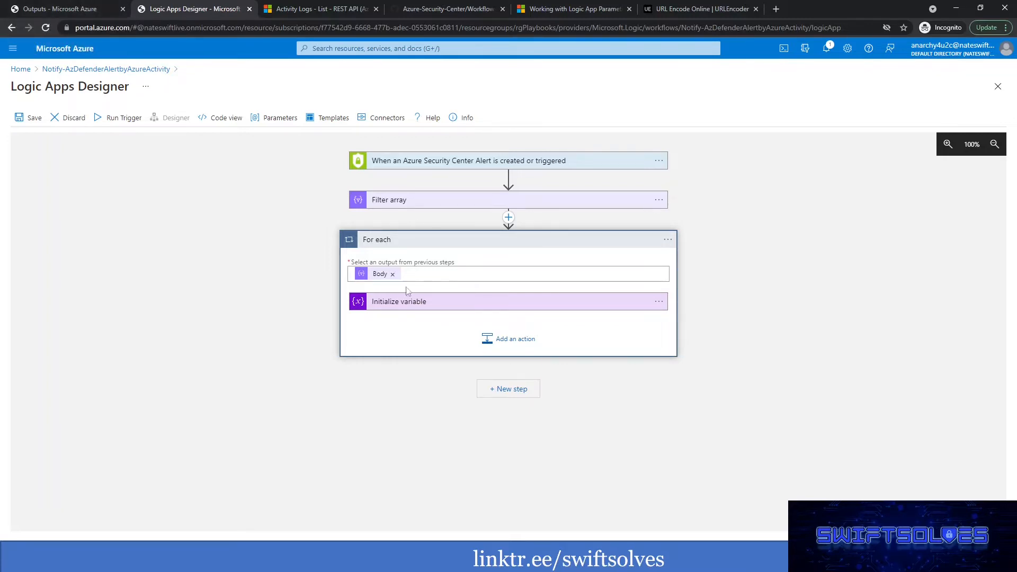
# Compare the body array in the Filter array raw outputs with the For each loop's Body input and its nested variable settings.
pyautogui.click(101, 7)
pyautogui.click(92, 129)
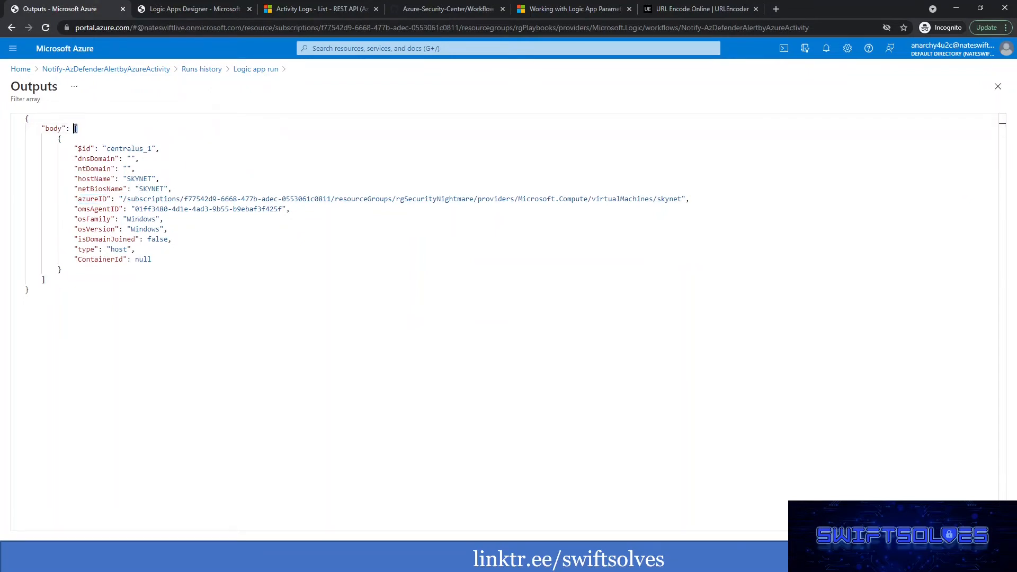
pyautogui.click(186, 9)
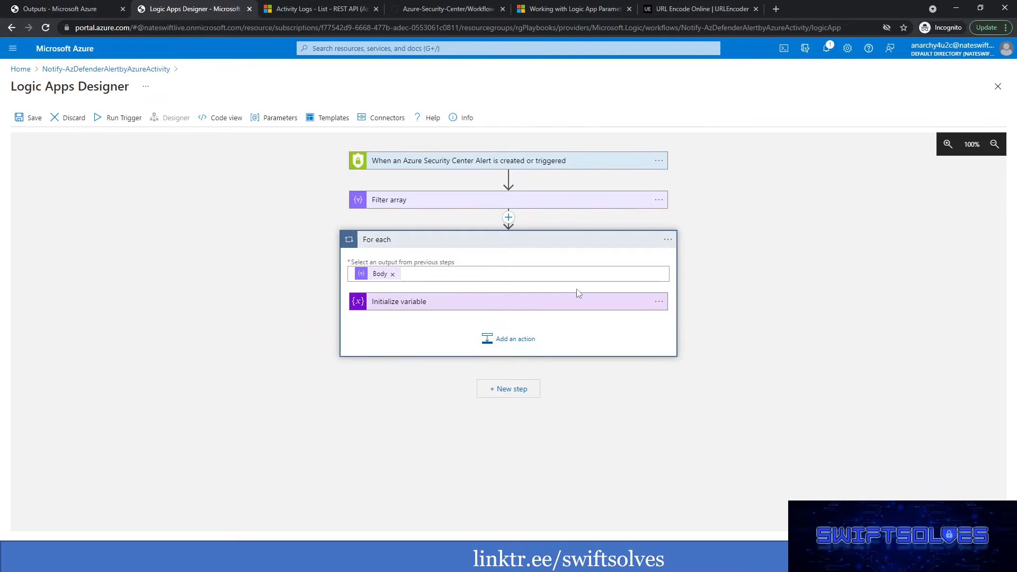
pyautogui.click(439, 310)
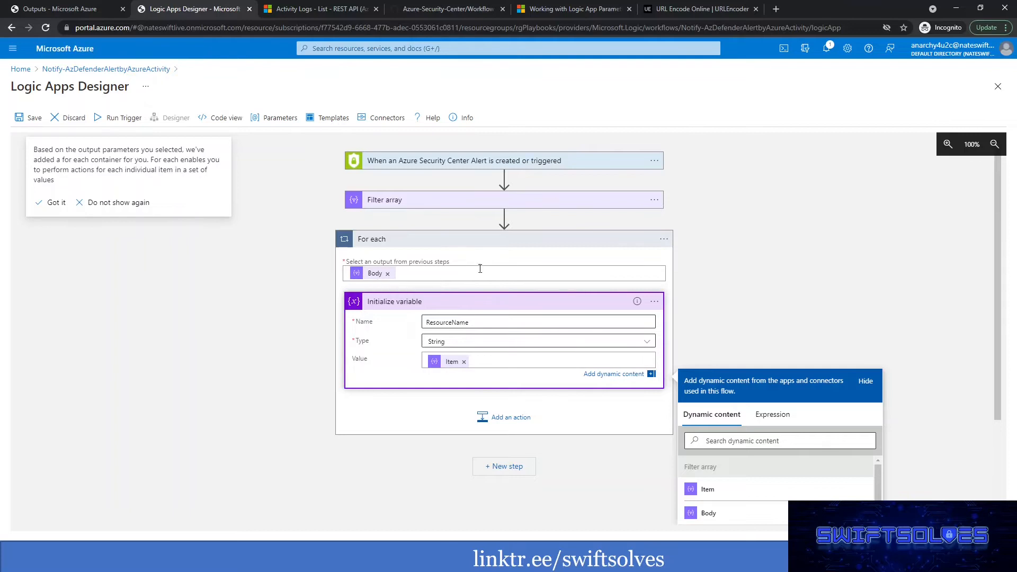
pyautogui.click(373, 278)
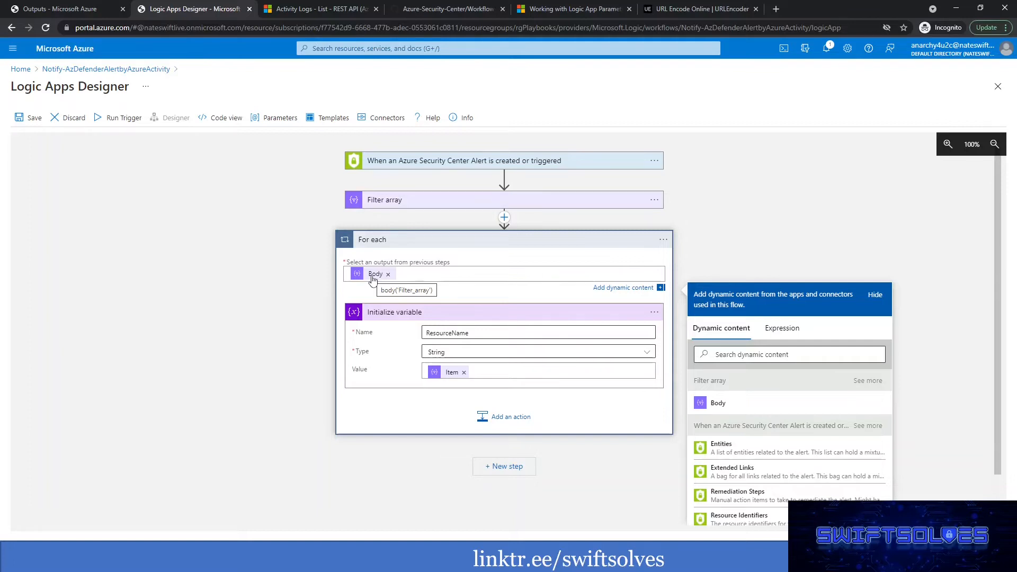
# Discard the unsaved For each changes and reopen the Notify-AzDefenderAlertbyAzureActivity logic app for editing.
pyautogui.click(124, 70)
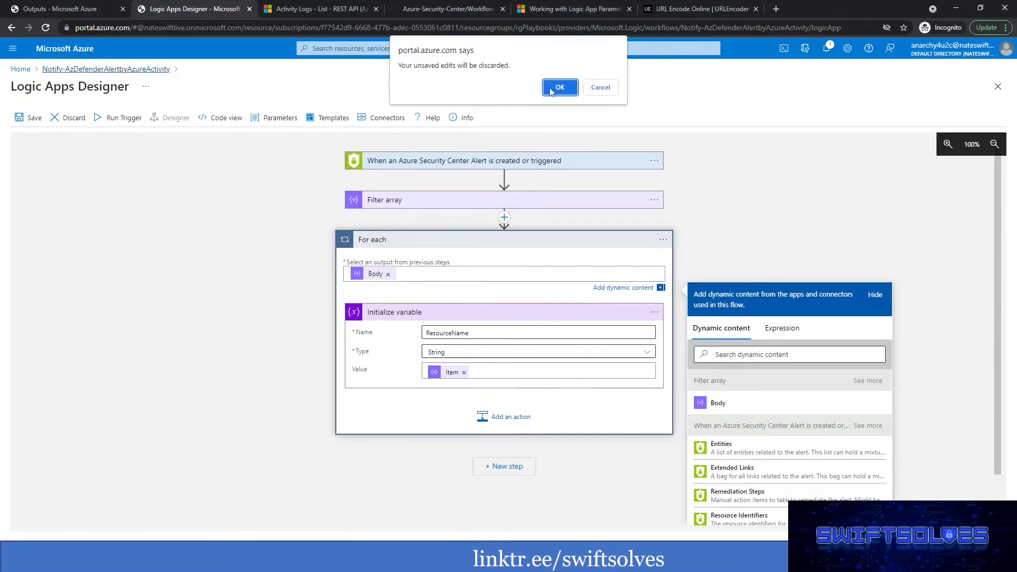
pyautogui.click(553, 89)
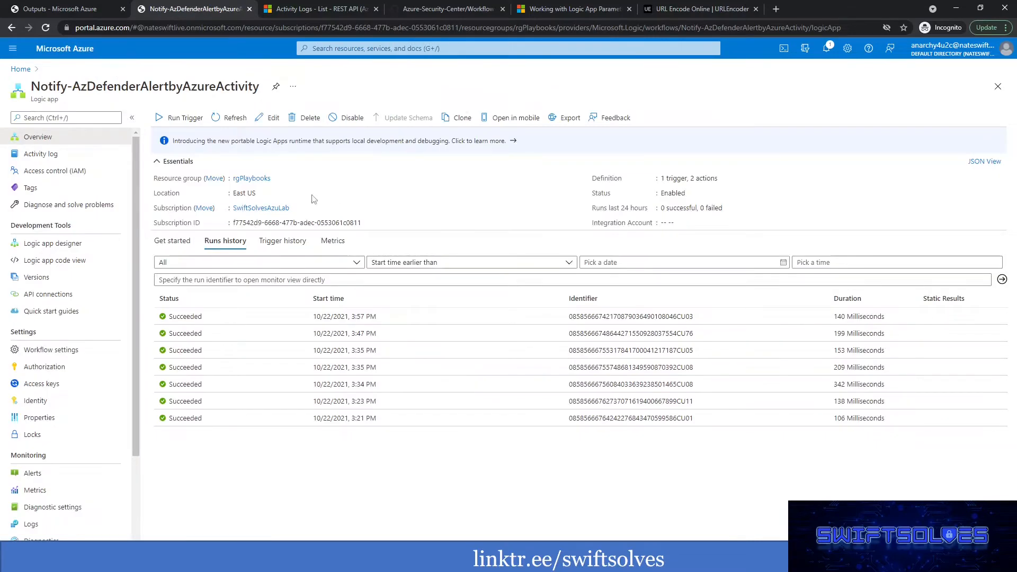
pyautogui.click(271, 118)
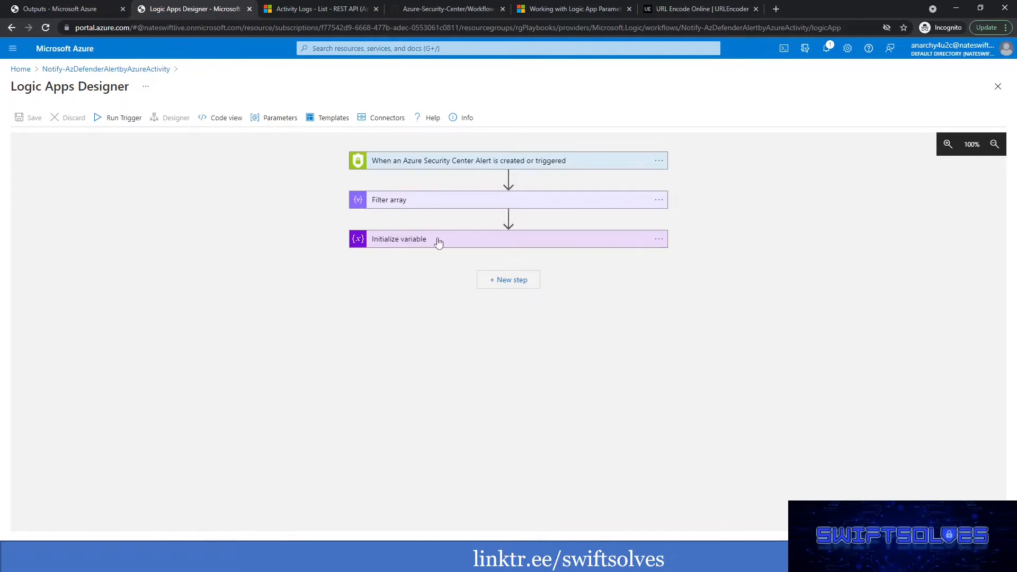
# Begin an expression for the ResourceName variable's value with body('Filter_array')[0].
pyautogui.click(434, 241)
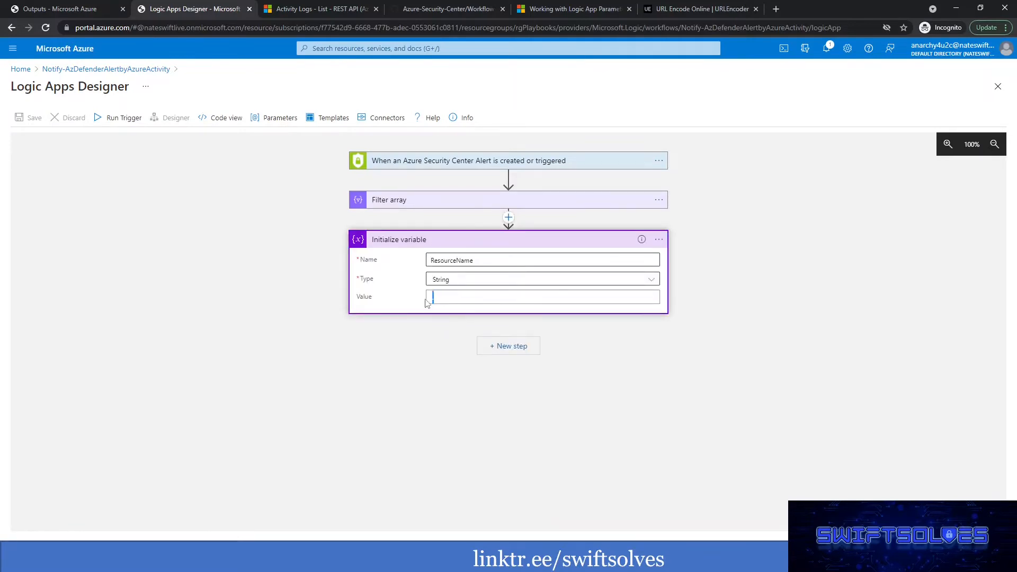
pyautogui.click(770, 361)
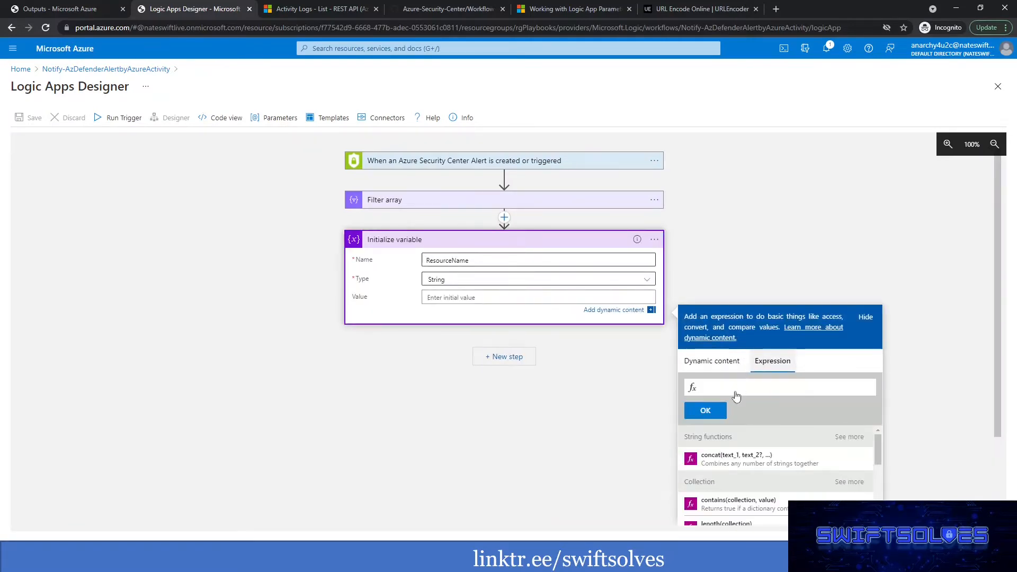
pyautogui.click(729, 387)
pyautogui.write('body')
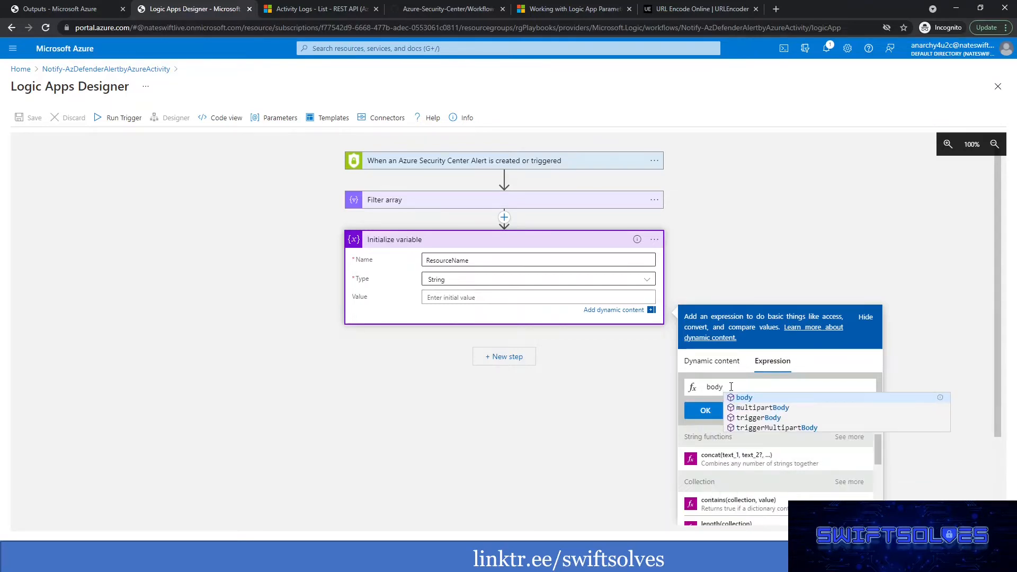
pyautogui.write("('Filter")
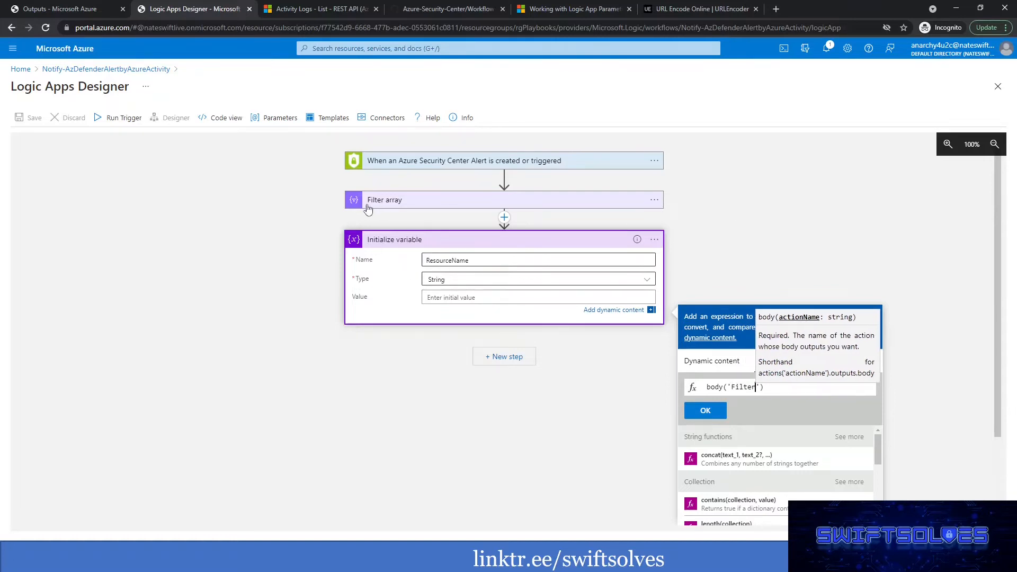
pyautogui.write('_array')
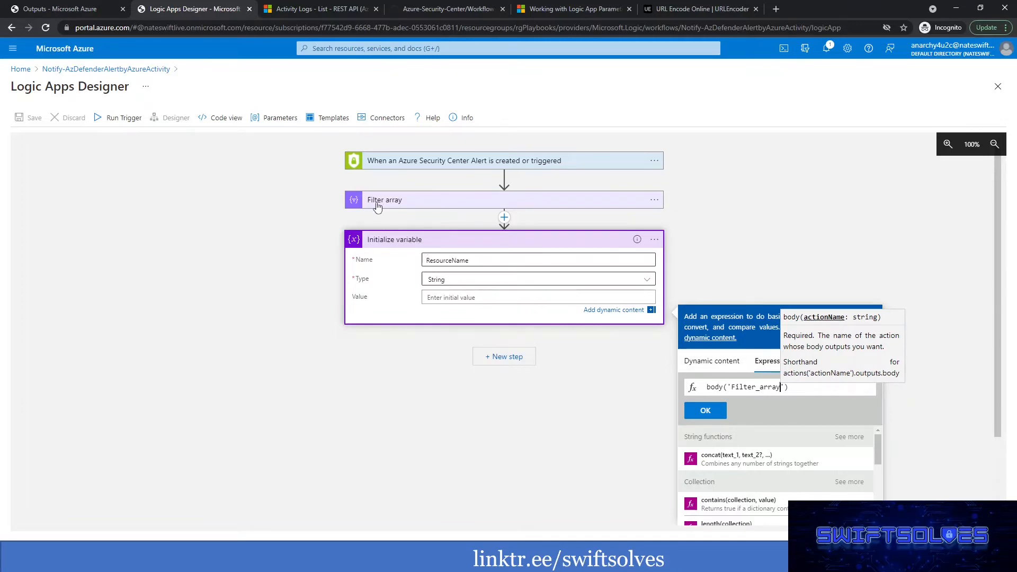
pyautogui.click(795, 390)
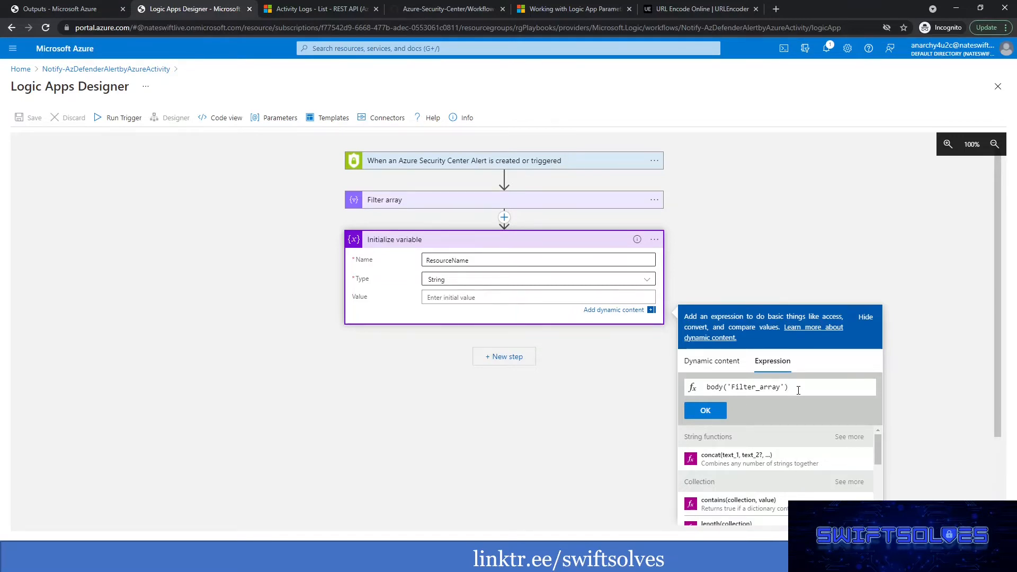
pyautogui.write('[0')
pyautogui.click(804, 386)
# Check the azureID property name in the raw outputs, complete the value expression with ?['azureID'], and save the logic app.
pyautogui.click(84, 7)
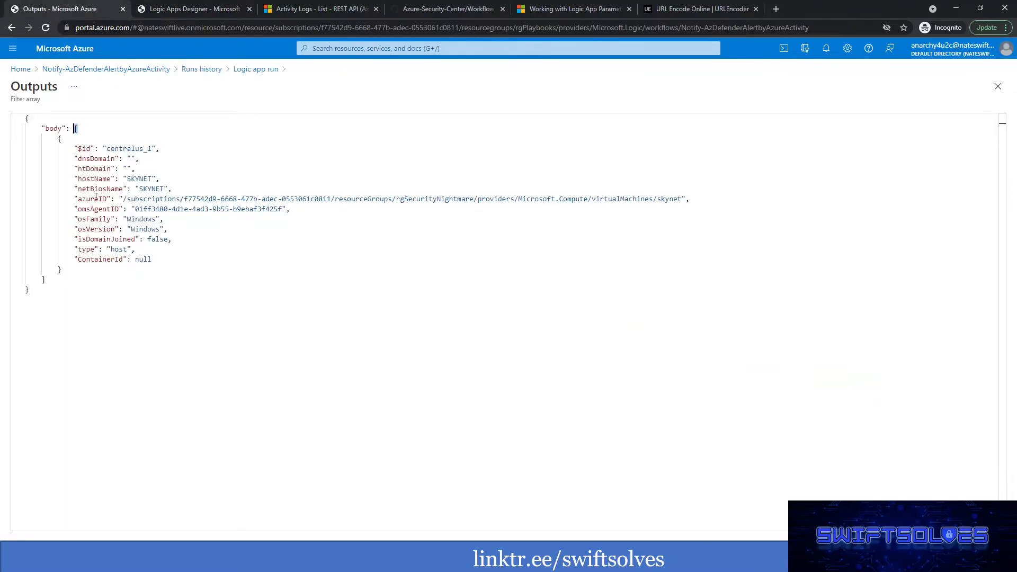
pyautogui.moveTo(79, 201); pyautogui.dragTo(108, 199)
pyautogui.click(189, 9)
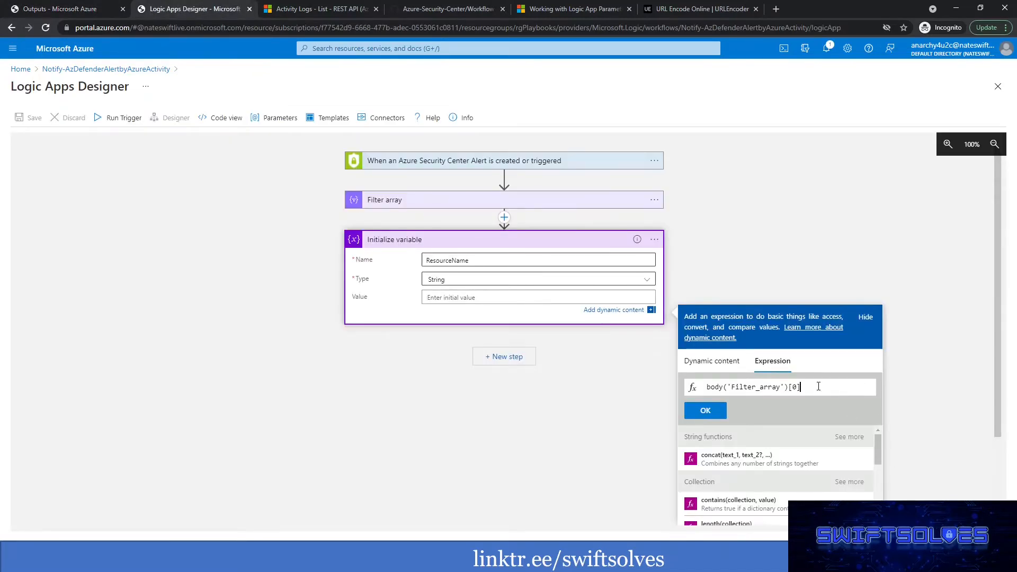
pyautogui.write("?['azureID")
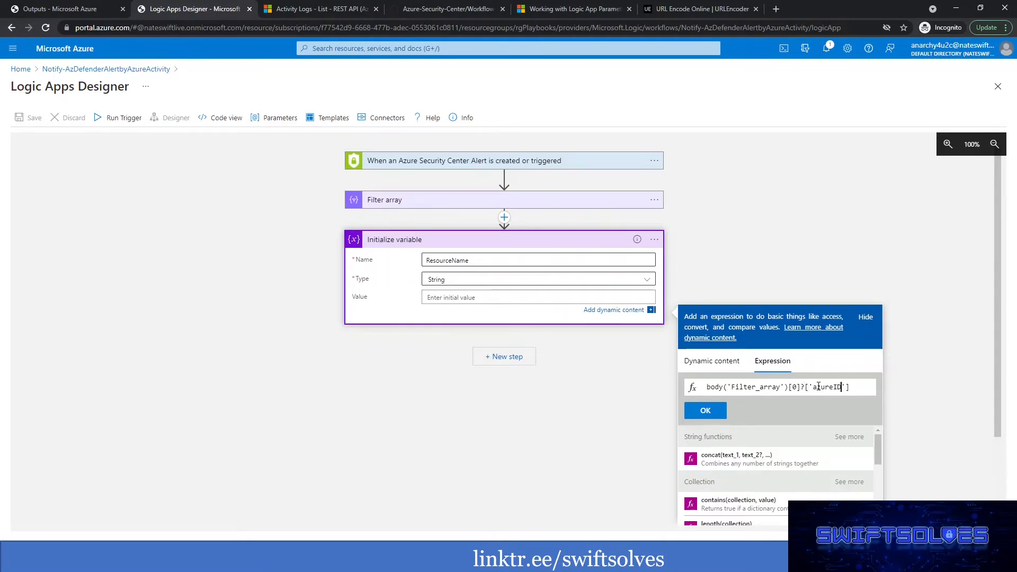
pyautogui.click(700, 413)
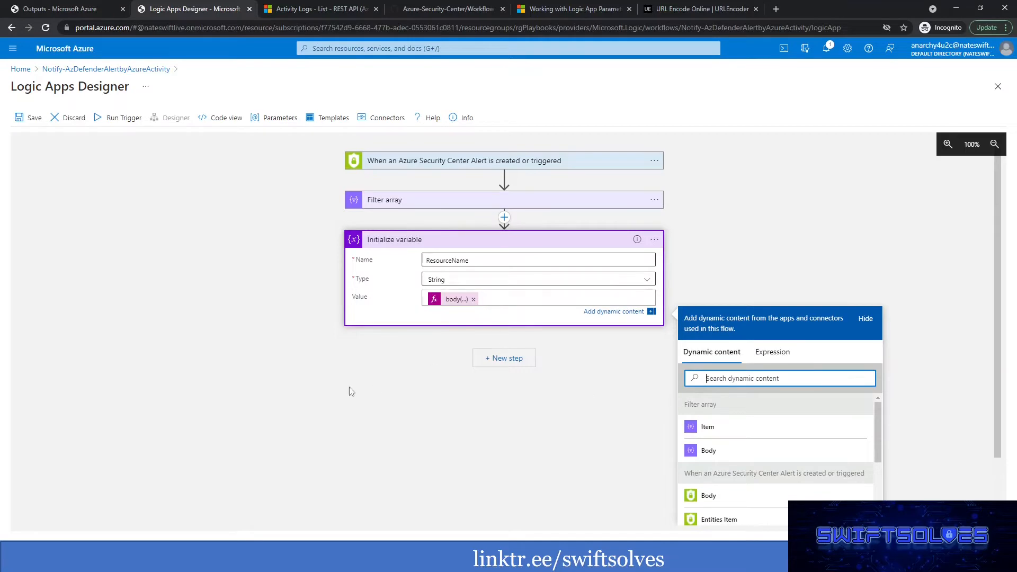
pyautogui.click(349, 391)
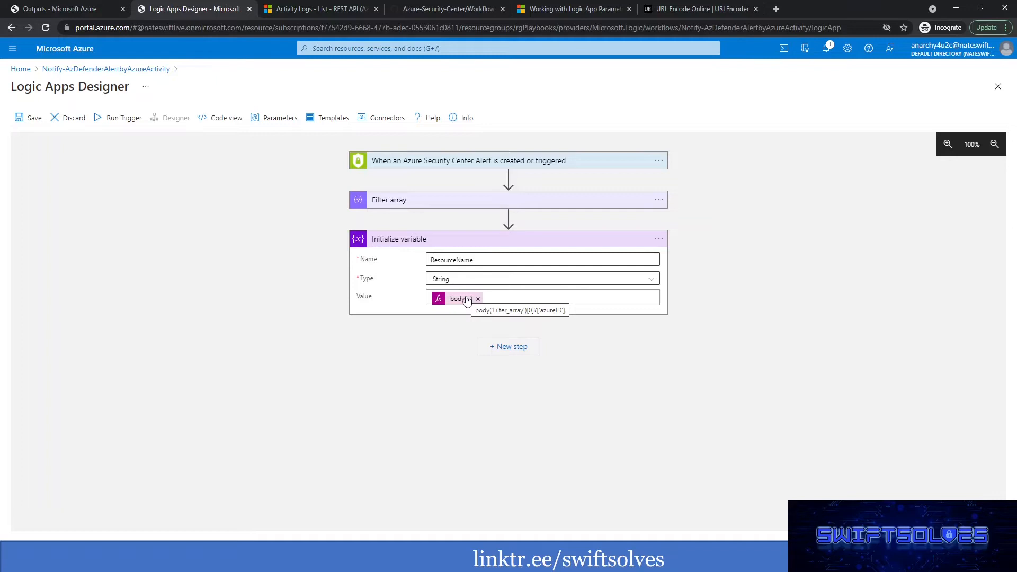
pyautogui.click(29, 118)
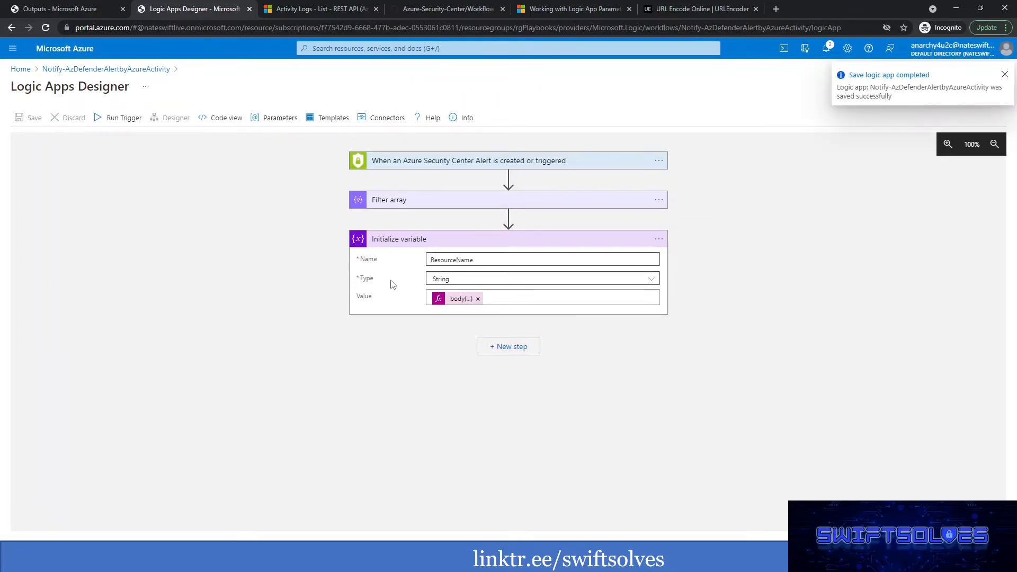
# Resubmit the 10/22/2021, 3:57 PM logic app run and refresh the runs history.
pyautogui.click(92, 6)
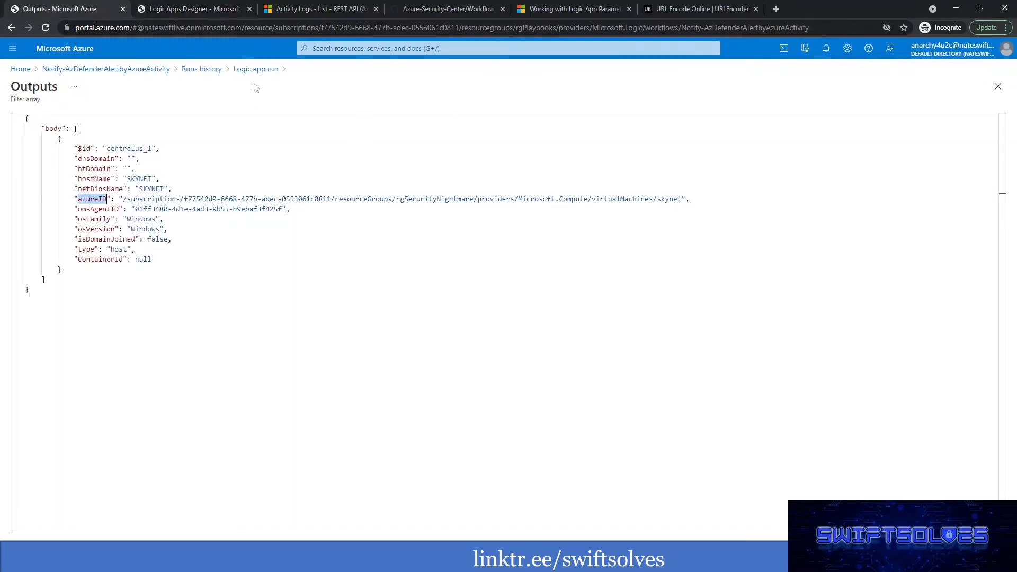
pyautogui.click(256, 70)
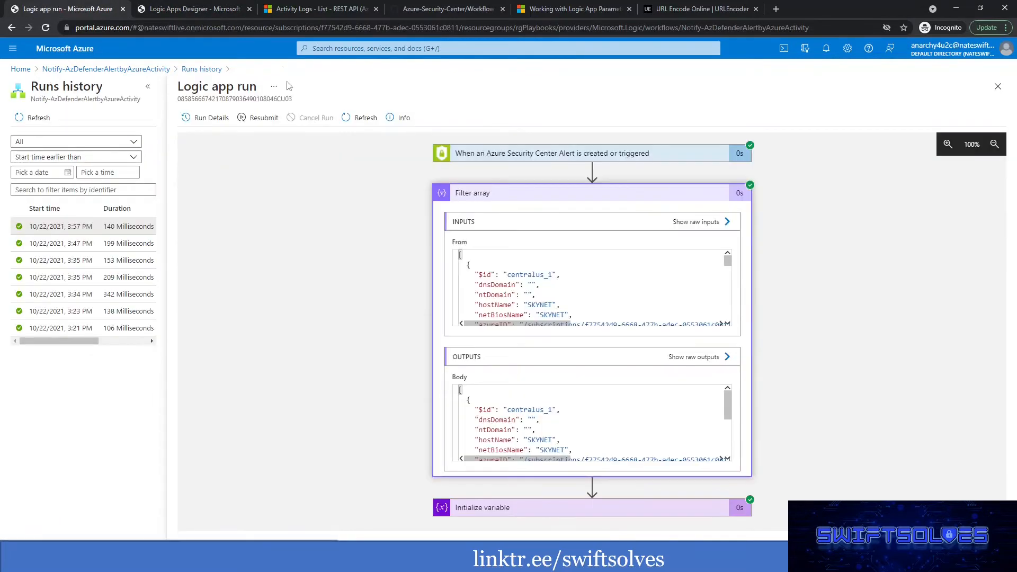
pyautogui.click(260, 118)
pyautogui.click(197, 176)
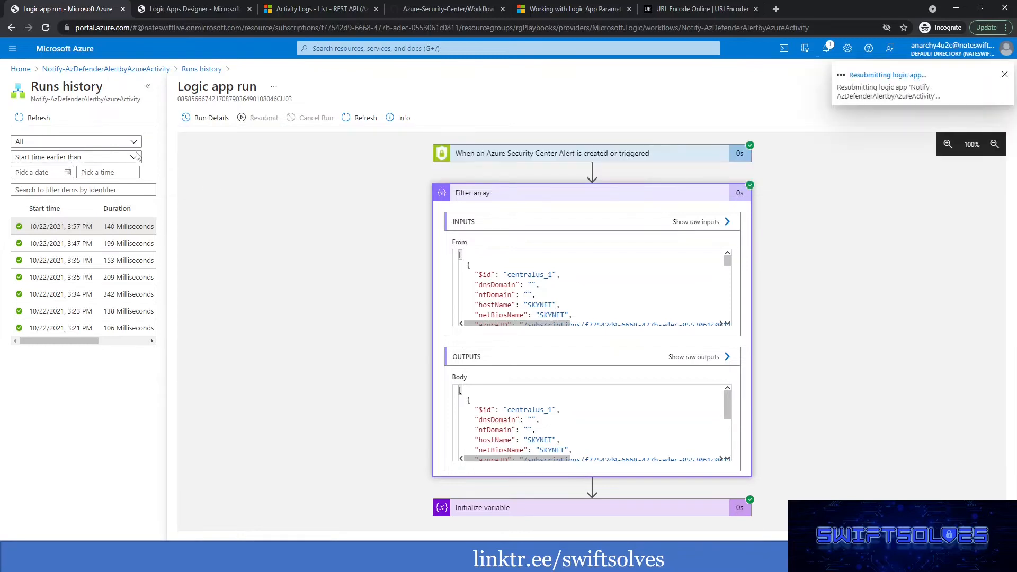
pyautogui.click(30, 118)
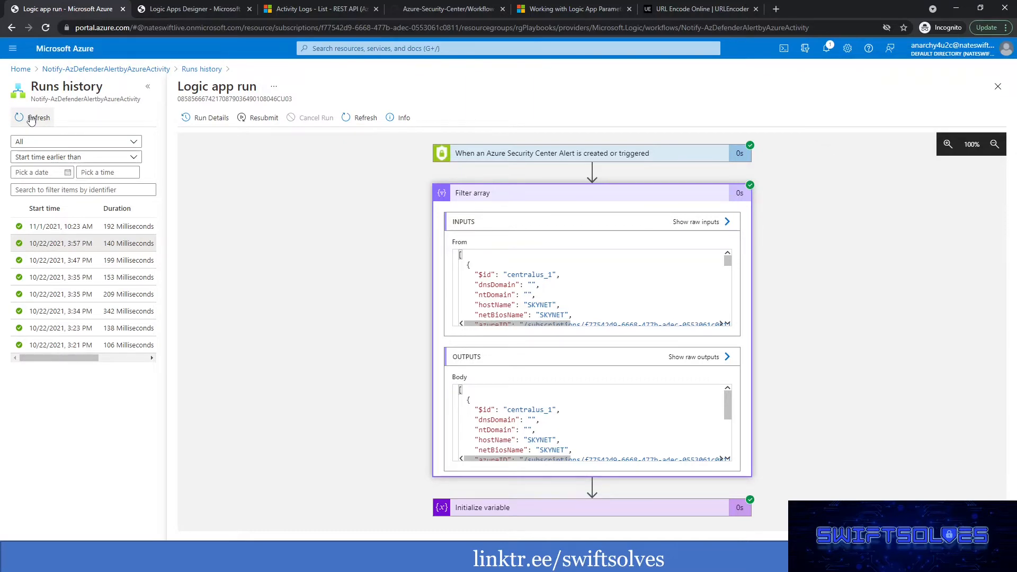
# Open the 11/1/2021, 10:23 AM run and examine the full value passed to its Initialize variable action.
pyautogui.click(67, 225)
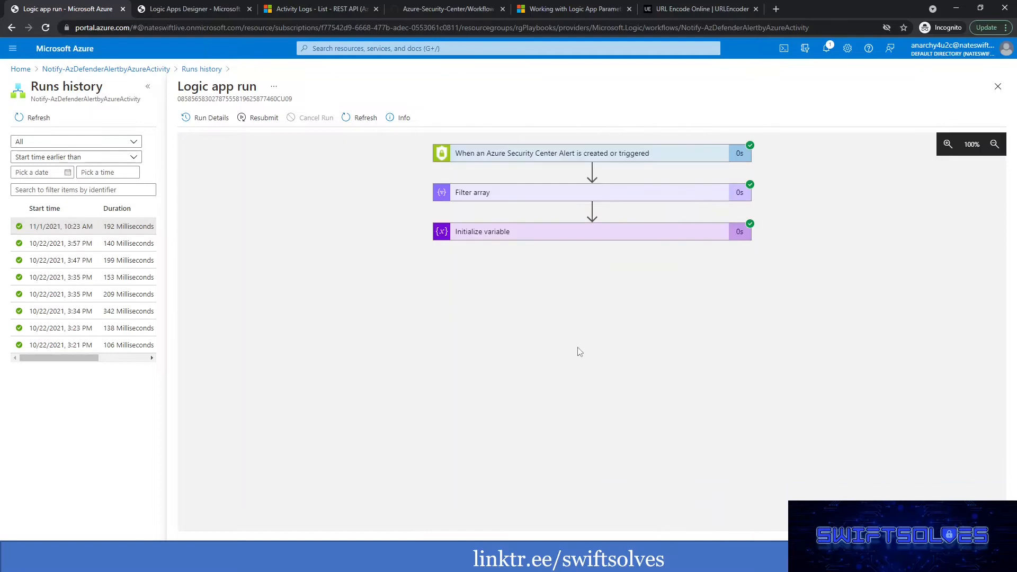
pyautogui.click(550, 240)
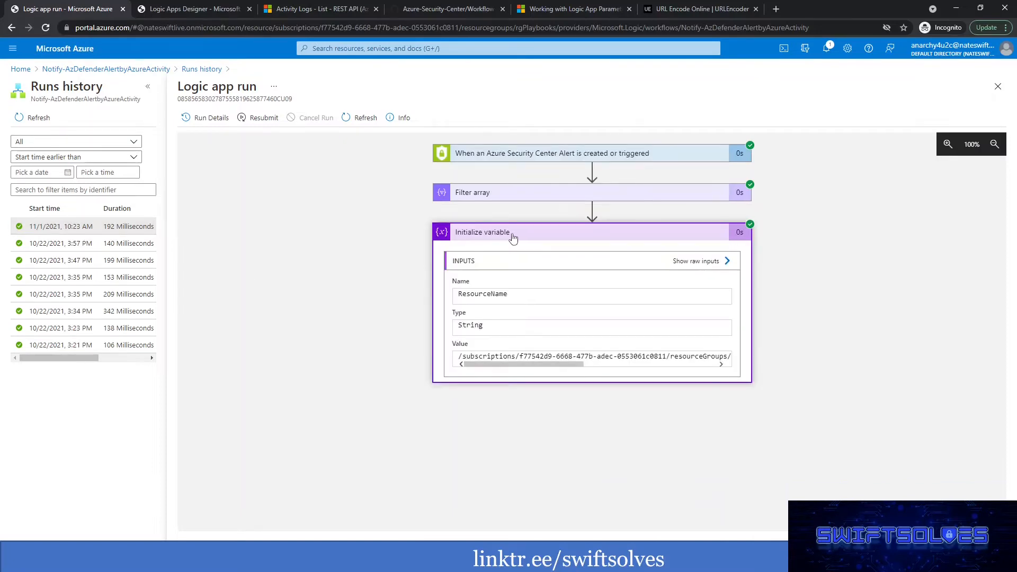
pyautogui.moveTo(523, 365); pyautogui.dragTo(478, 361)
pyautogui.click(496, 237)
pyautogui.click(496, 238)
pyautogui.moveTo(495, 366); pyautogui.dragTo(642, 385)
pyautogui.moveTo(717, 356); pyautogui.dragTo(549, 365)
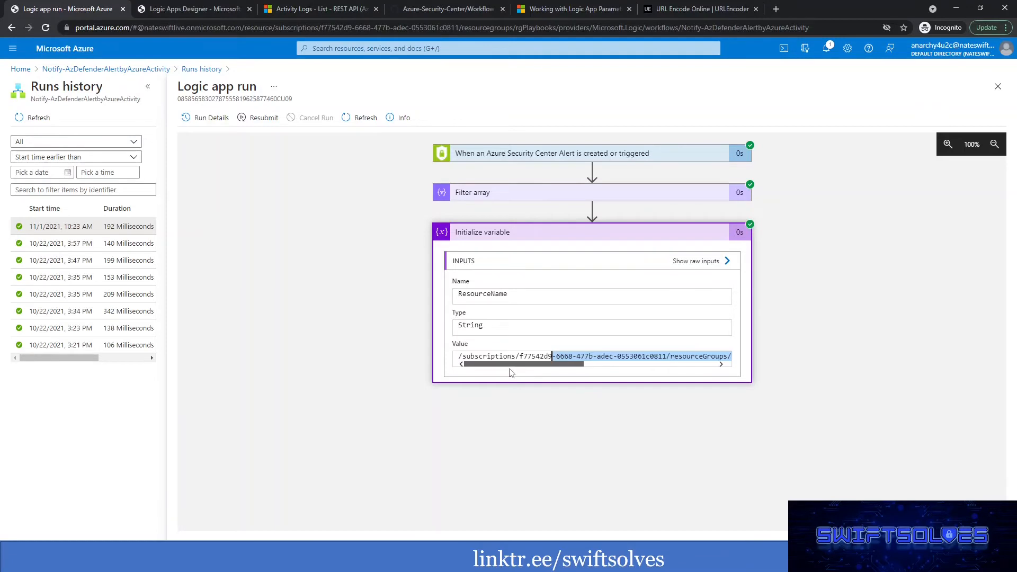
# In the Logic Apps Designer, rename the Initialize variable action as "Initialize variable ResourceURI".
pyautogui.click(205, 7)
pyautogui.click(658, 238)
pyautogui.click(703, 245)
pyautogui.click(442, 241)
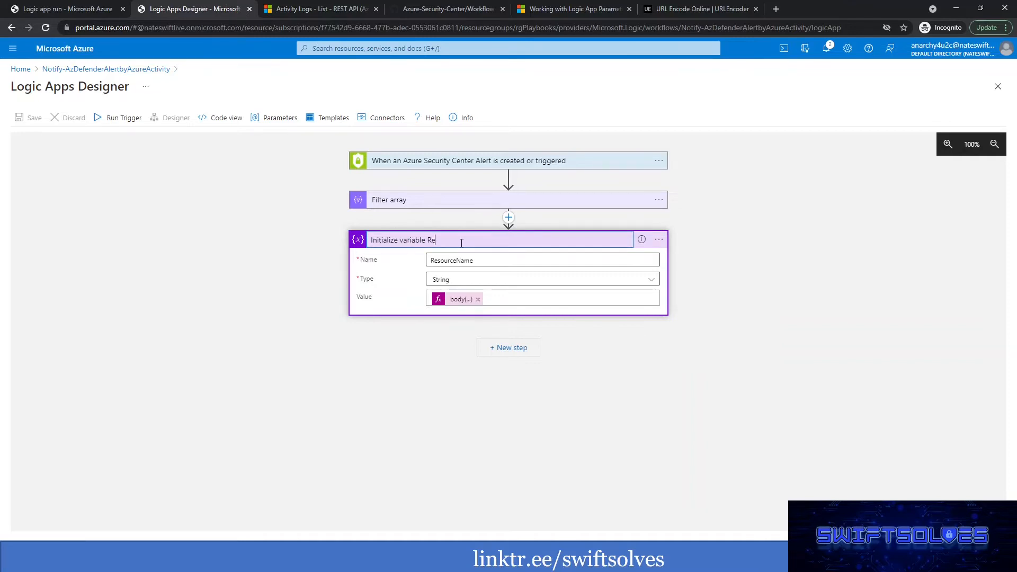
pyautogui.write('ResourceU')
# Copy ResourceURI from the action title to replace the variable's name, and save the logic app.
pyautogui.hotkey('shift', 'Left')
pyautogui.hotkey('shift', 'Left')
pyautogui.hotkey('shift', 'Left')
pyautogui.hotkey('shift', 'Left')
pyautogui.hotkey('shift', 'Left')
pyautogui.hotkey('shift', 'Left')
pyautogui.hotkey('shift', 'Left')
pyautogui.hotkey('shift', 'Left')
pyautogui.hotkey('shift', 'Left')
pyautogui.hotkey('shift', 'Left')
pyautogui.hotkey('shift', 'Left')
pyautogui.hotkey('ctrl', 'c')
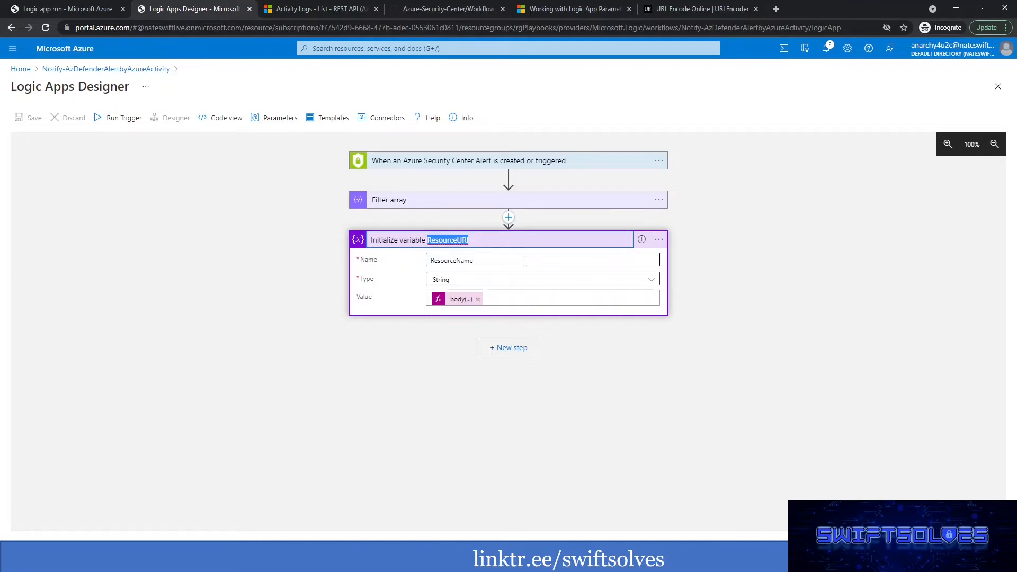
pyautogui.click(441, 260)
pyautogui.moveTo(473, 260); pyautogui.dragTo(391, 264)
pyautogui.hotkey('ctrl', 'v')
pyautogui.click(35, 117)
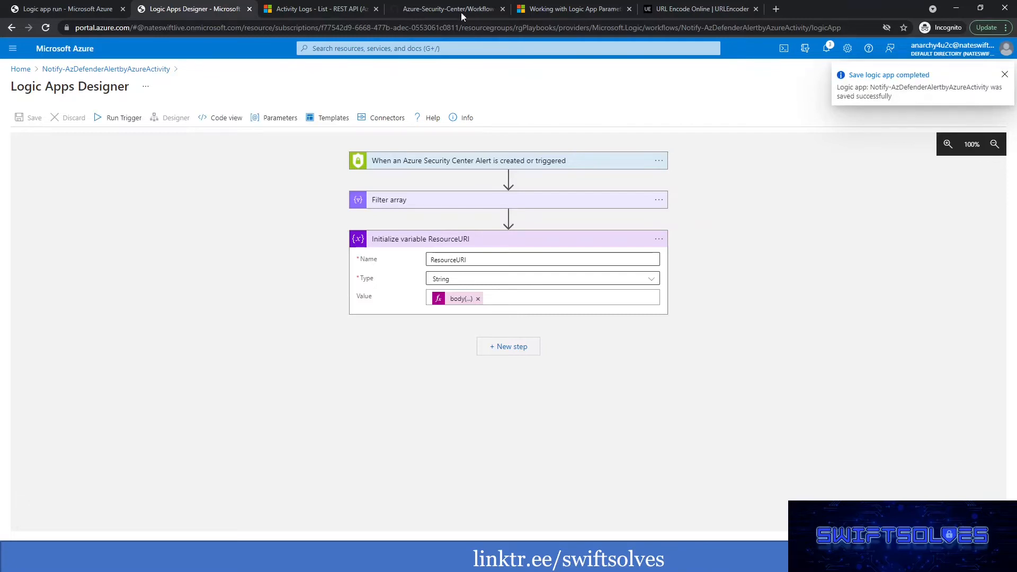
# Review the request URL and $filter parameter in the Activity Logs - List documentation, and return to the Logic Apps Designer.
pyautogui.click(340, 10)
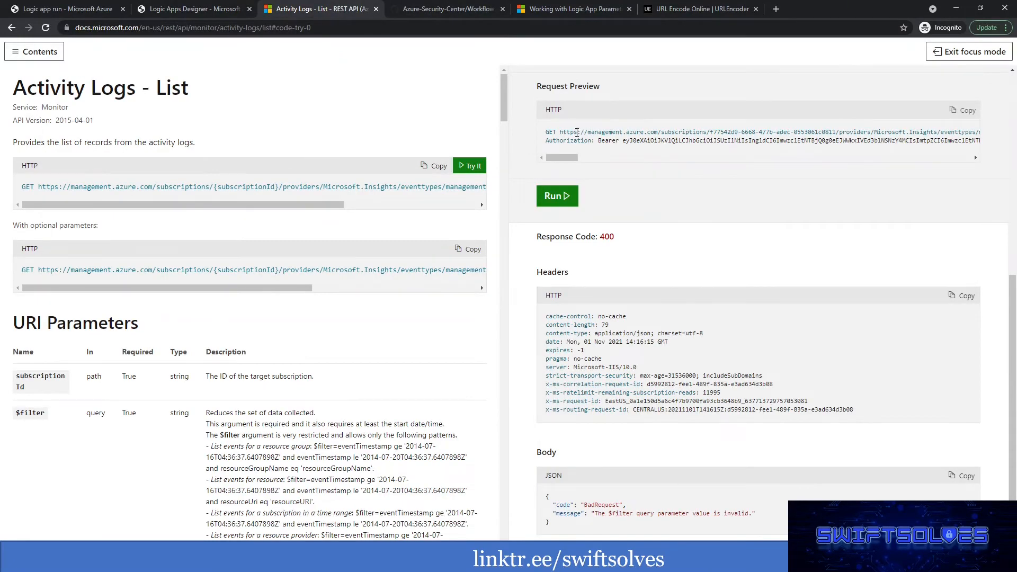
pyautogui.scroll(-1, 379, 471)
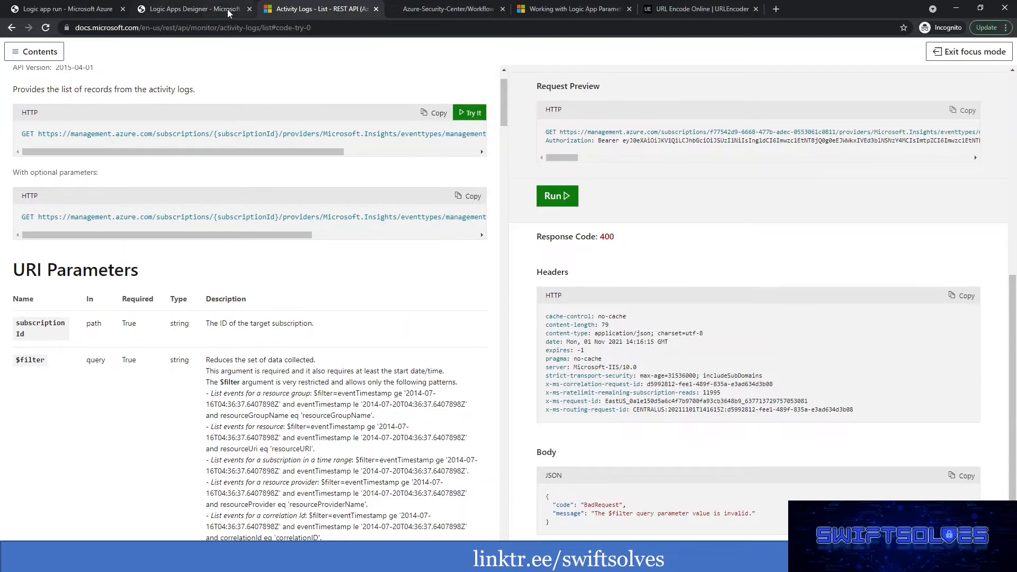
pyautogui.click(192, 11)
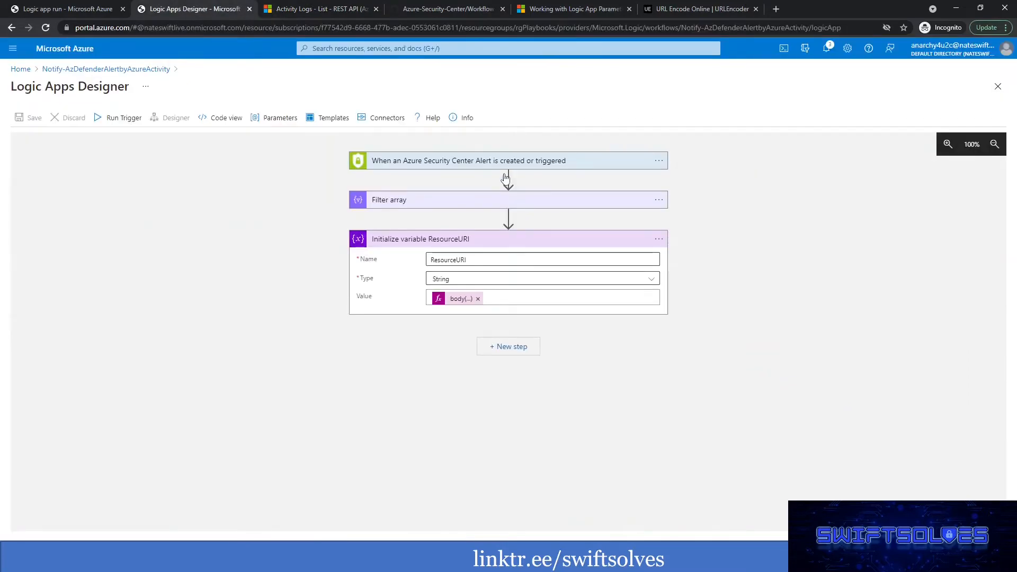
# Add the built-in Date Time action Current time after the Initialize variable ResourceURI action.
pyautogui.click(547, 242)
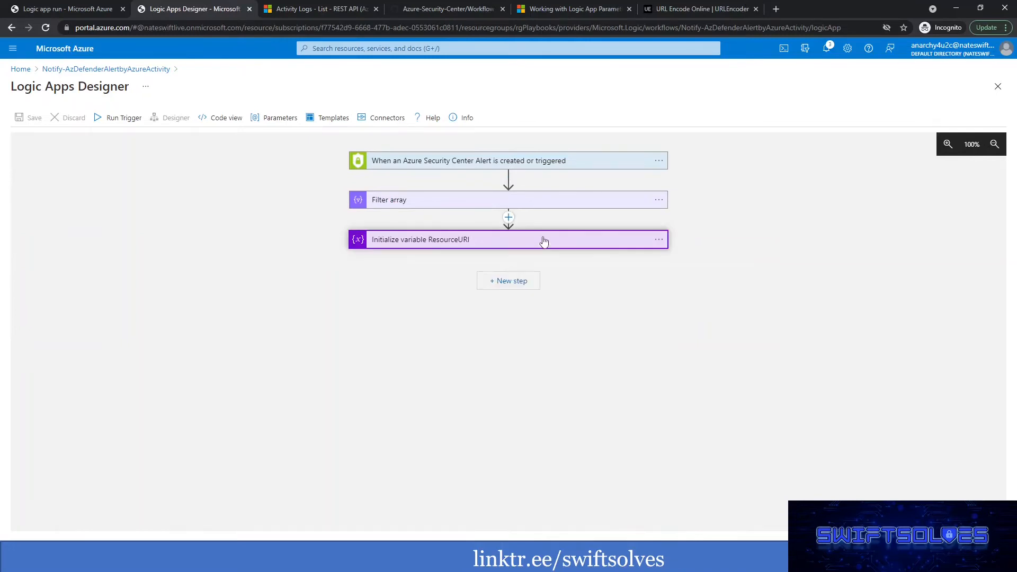
pyautogui.click(521, 286)
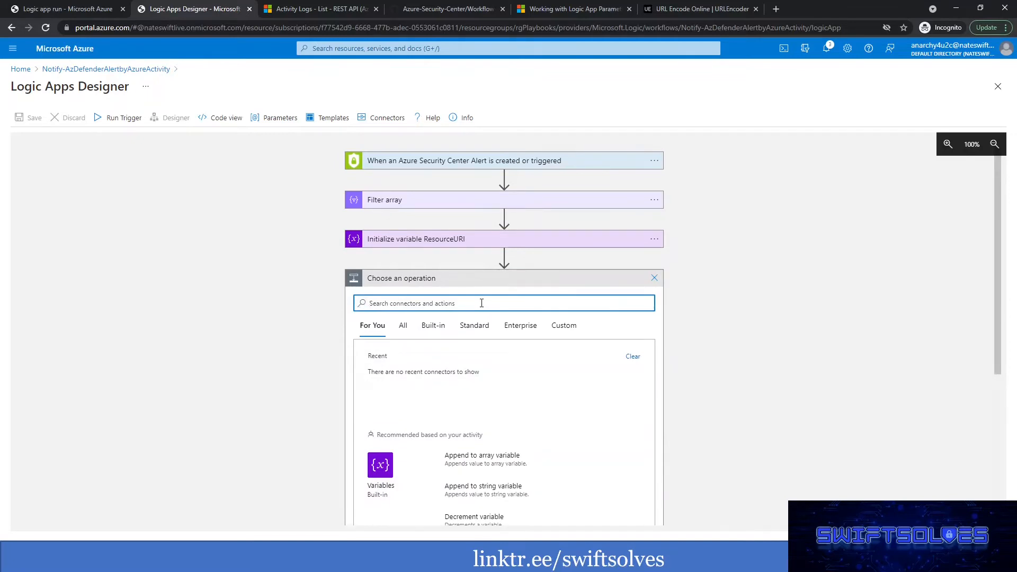
pyautogui.write('date')
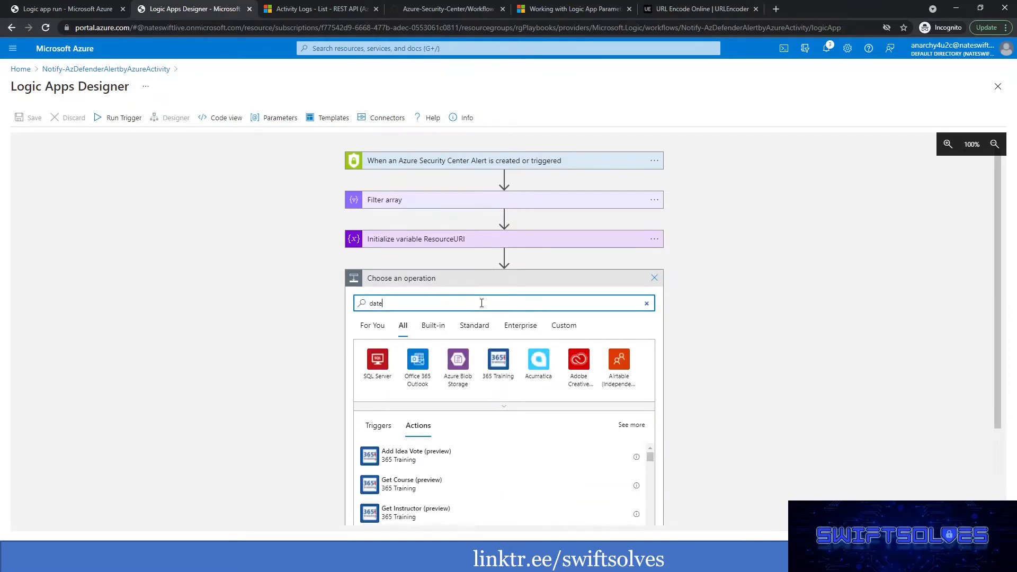
pyautogui.click(476, 329)
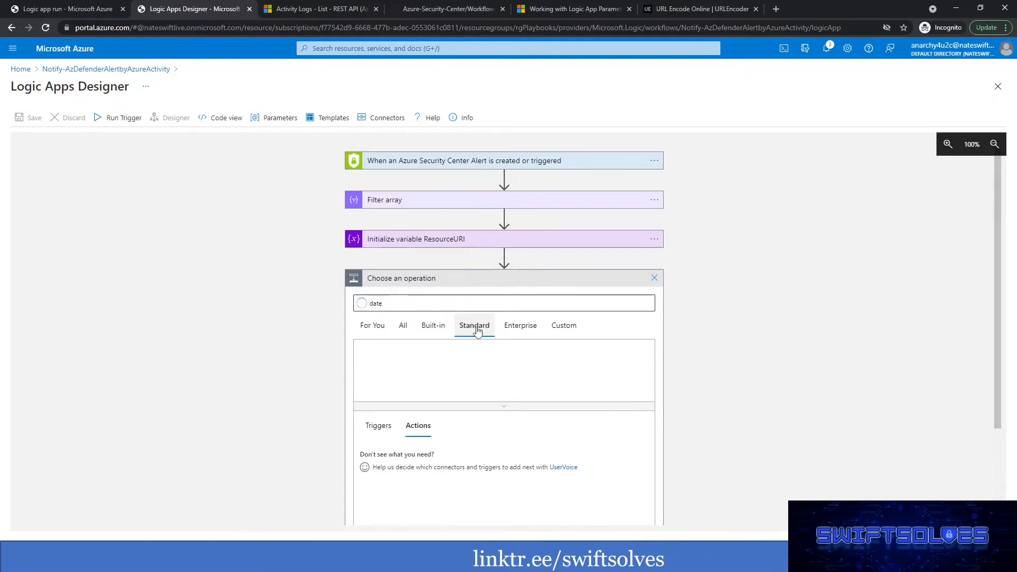
pyautogui.click(436, 327)
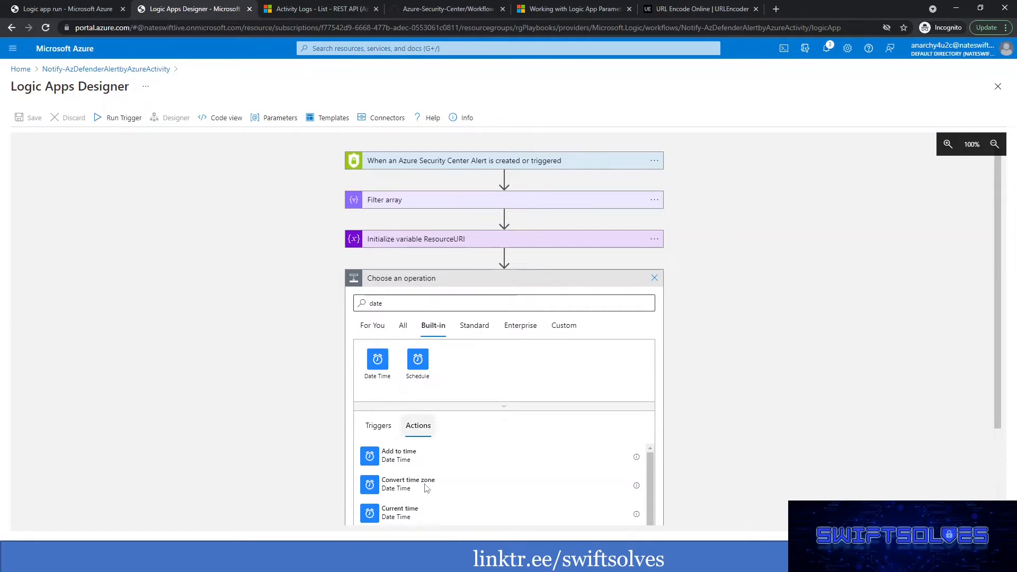
pyautogui.click(378, 369)
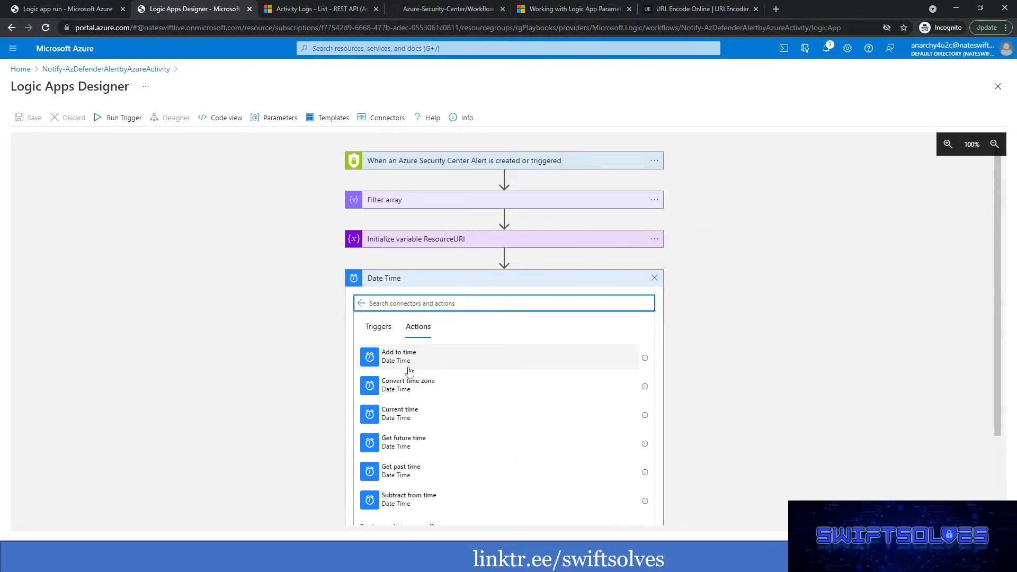
pyautogui.scroll(-1, 415, 375)
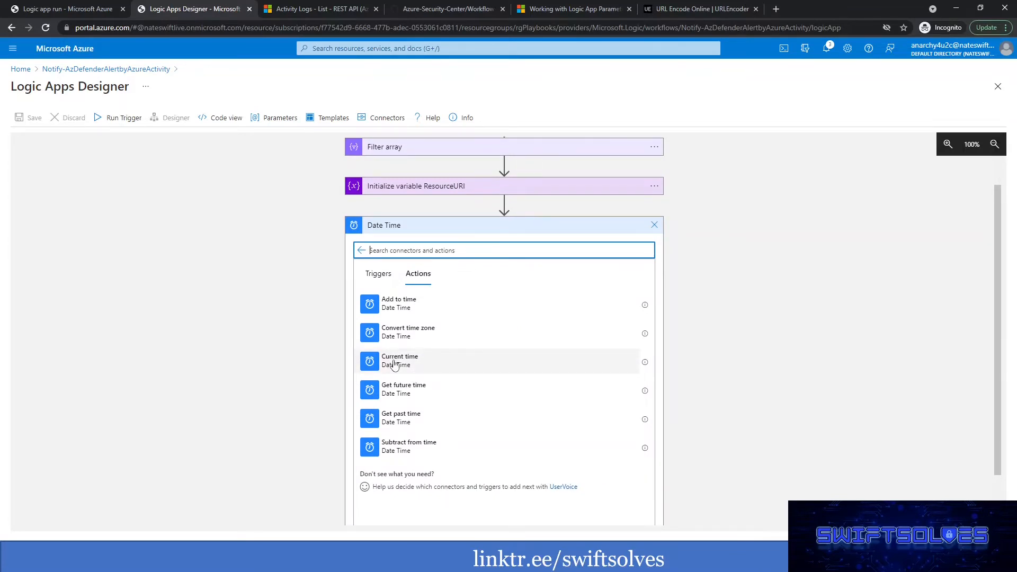
pyautogui.click(394, 362)
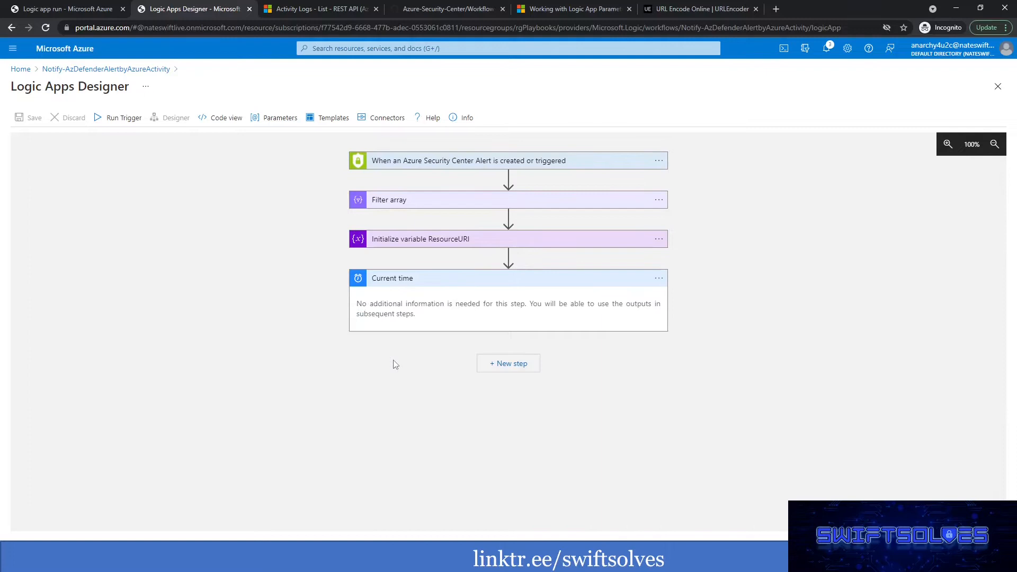
# Find the built-in date actions and add a Get past time action after Current time.
pyautogui.click(506, 369)
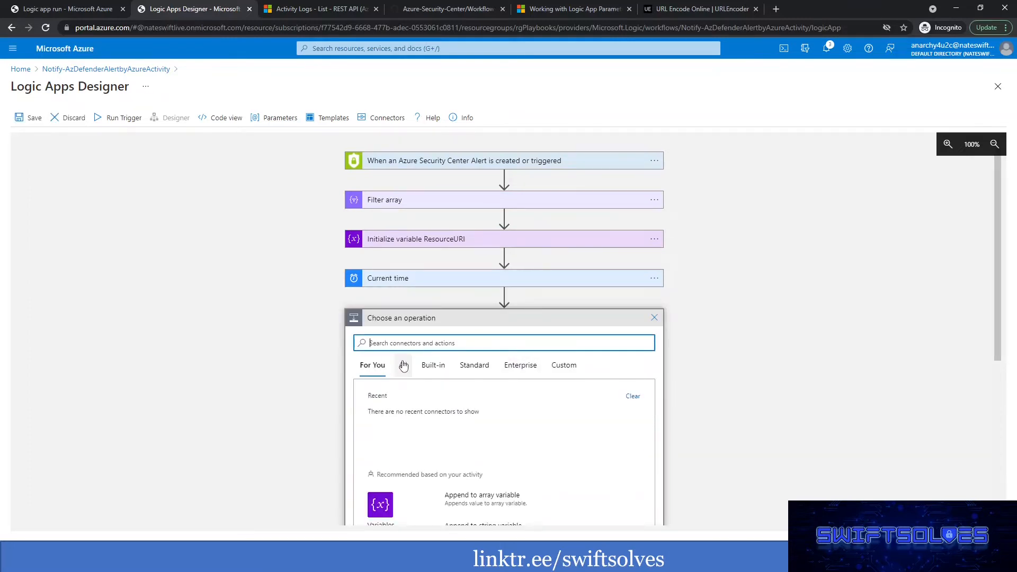
pyautogui.scroll(-2, 400, 365)
pyautogui.click(396, 237)
pyautogui.write('date')
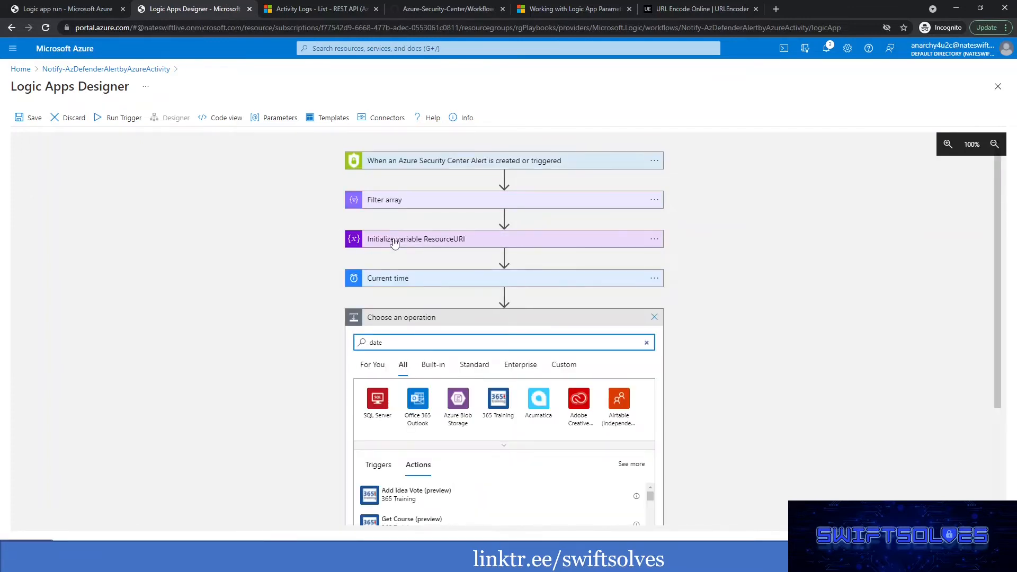
pyautogui.click(433, 369)
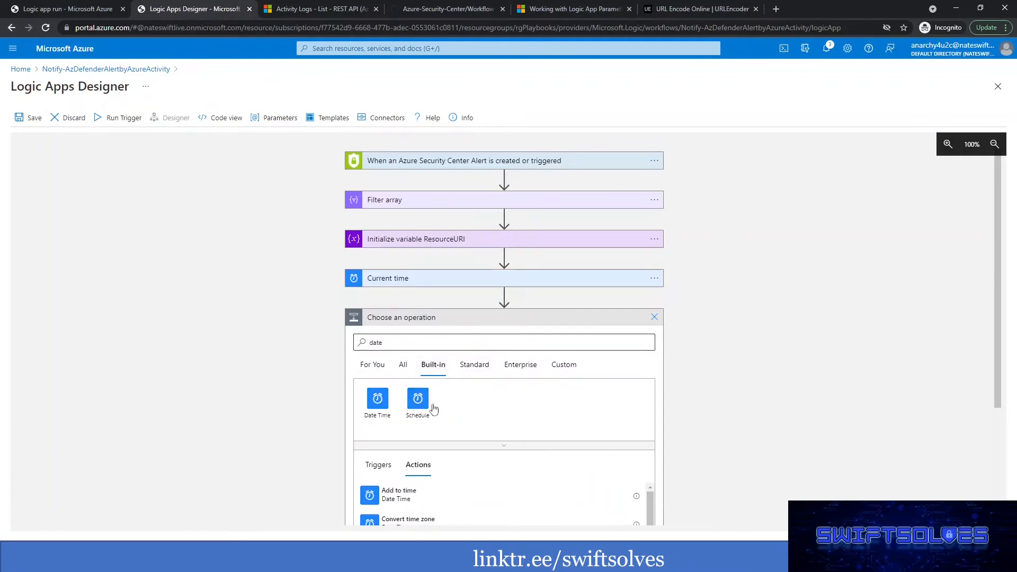
pyautogui.scroll(-1, 529, 415)
pyautogui.scroll(-5, 529, 415)
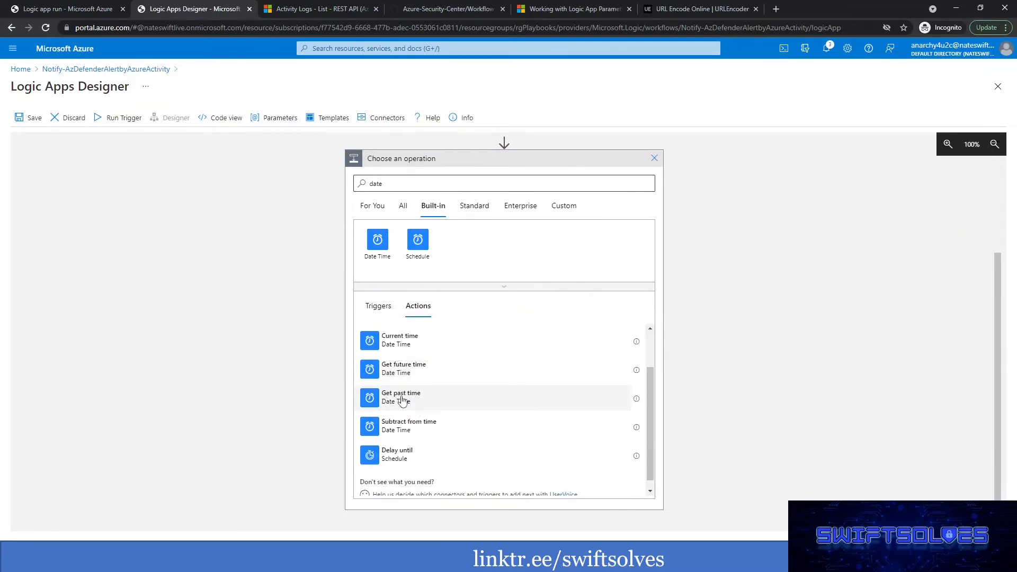
pyautogui.click(636, 399)
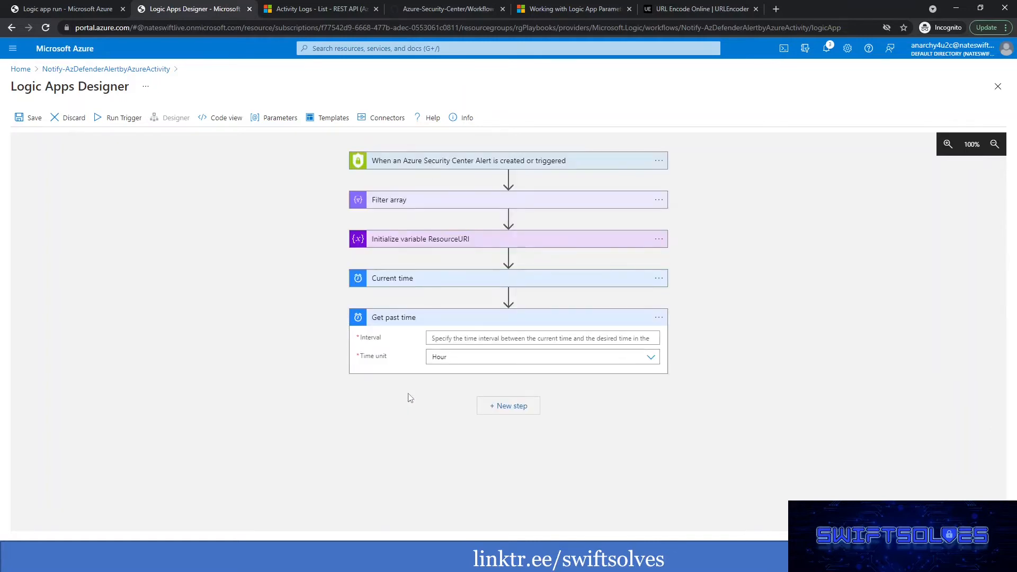
# Set the Get past time action's interval to 14 and its time unit to Day.
pyautogui.click(441, 341)
pyautogui.write('14')
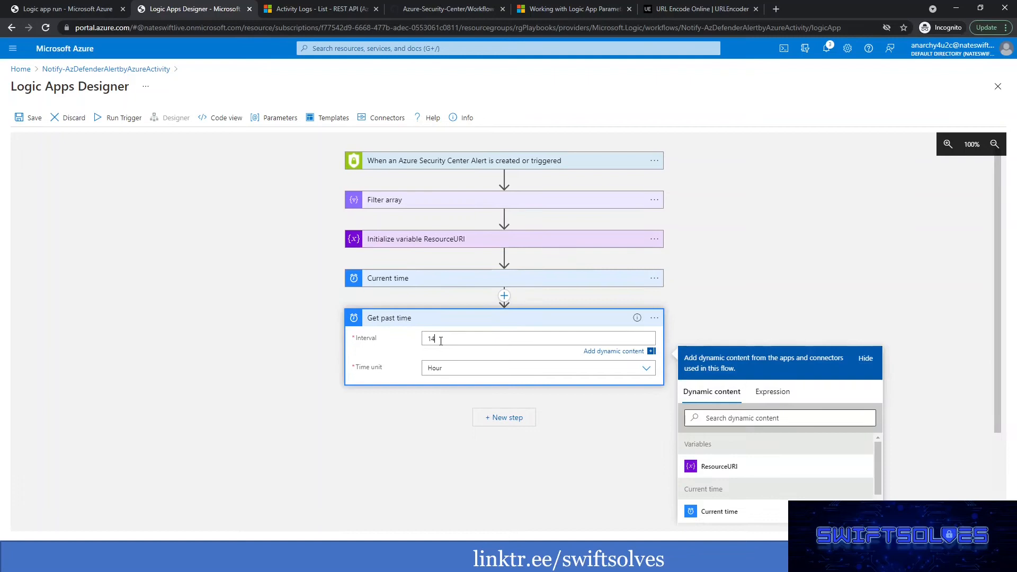
pyautogui.click(463, 367)
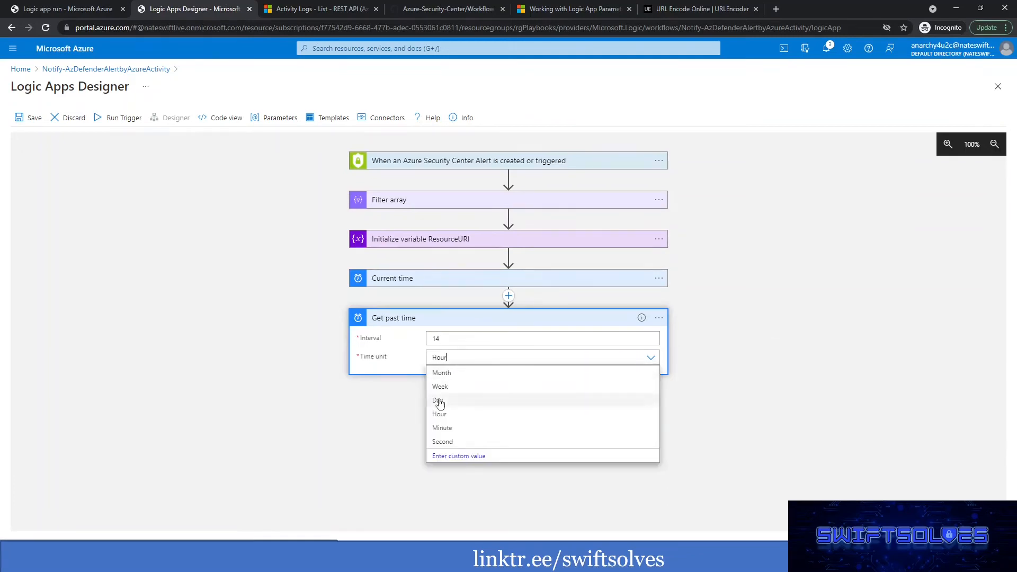
pyautogui.click(439, 401)
pyautogui.click(213, 337)
# Switch to PowerPoint to check the activity log lookup period on the plan slide, and return to save the logic app.
pyautogui.hotkey('alt', 'Tab')
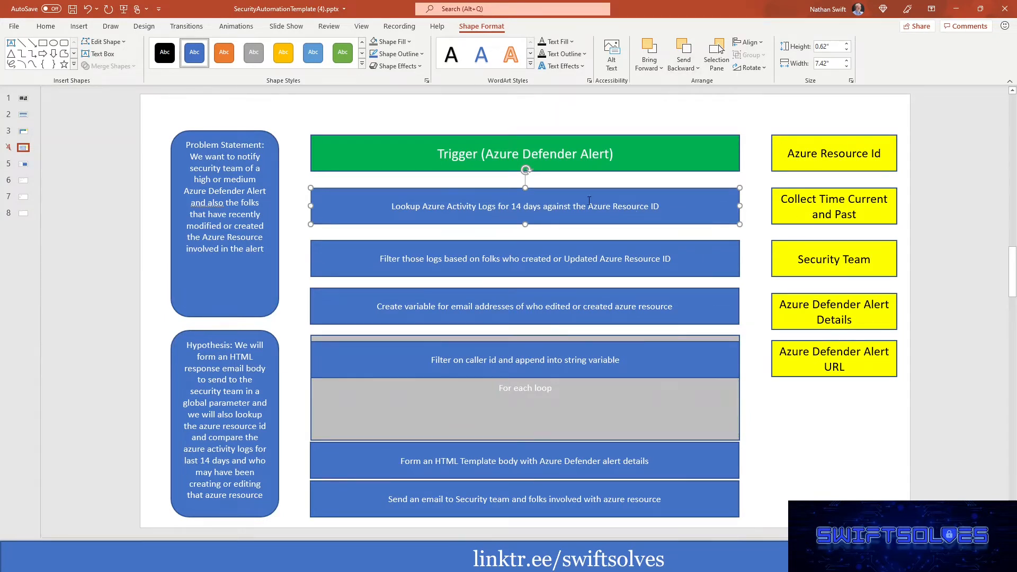
pyautogui.click(956, 8)
pyautogui.click(28, 118)
# Resubmit the 11/1/2021, 10:23 AM run and refresh the runs history.
pyautogui.click(87, 8)
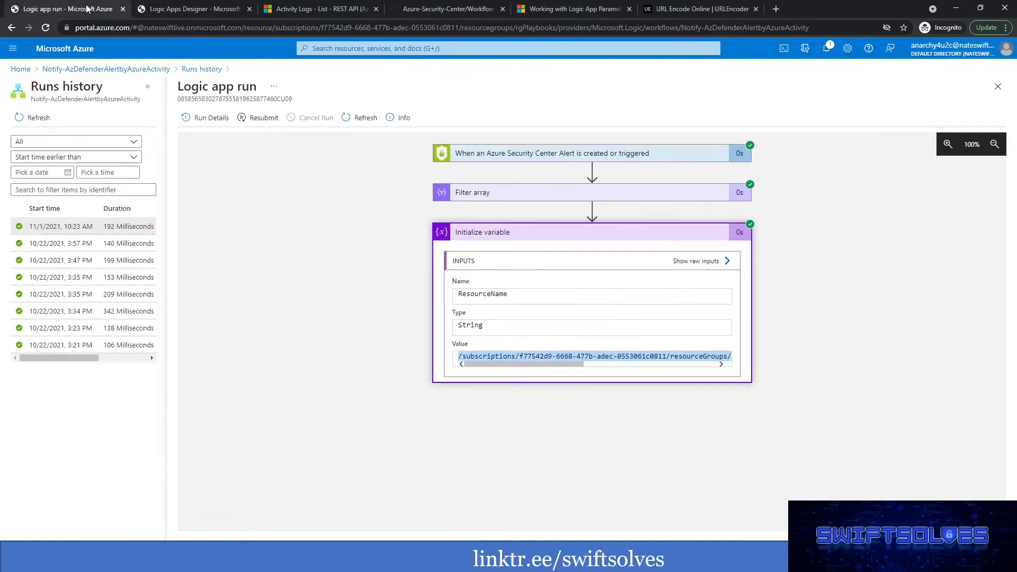
pyautogui.click(191, 9)
pyautogui.click(85, 9)
pyautogui.click(263, 117)
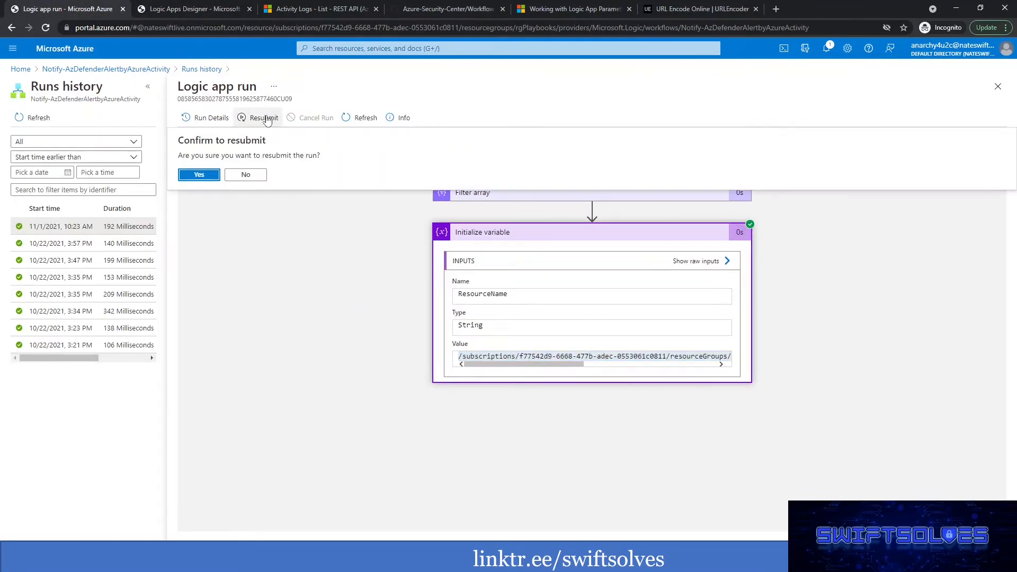
pyautogui.click(198, 174)
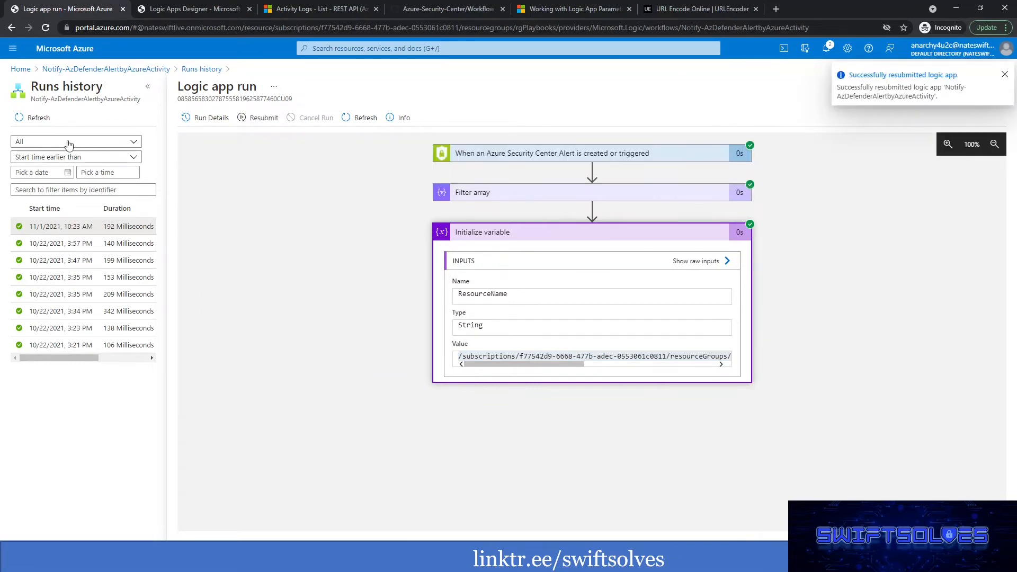
pyautogui.click(30, 122)
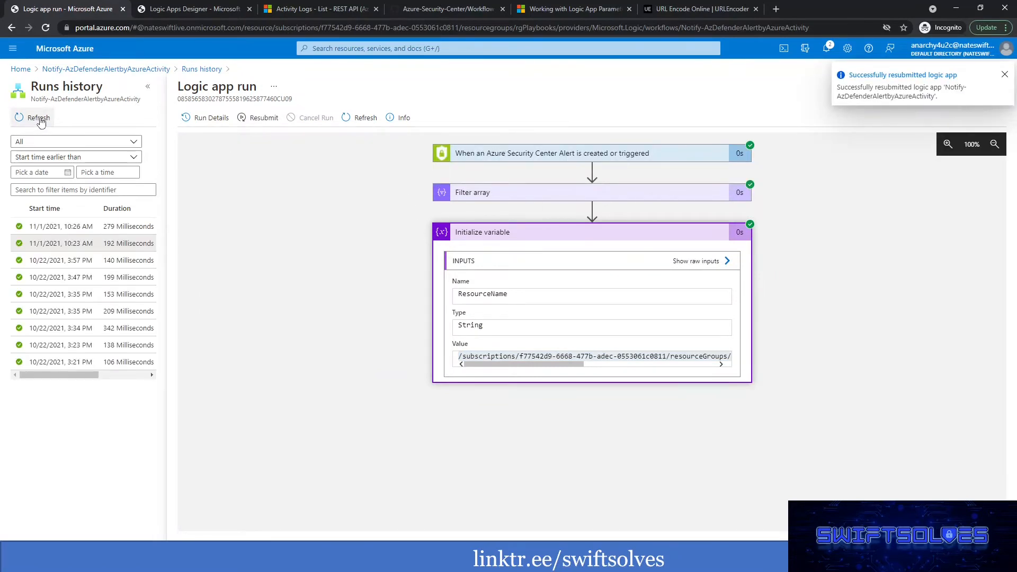
# Open the 11/1/2021, 10:26 AM run and examine the outputs of its Current time and Get past time actions.
pyautogui.click(66, 232)
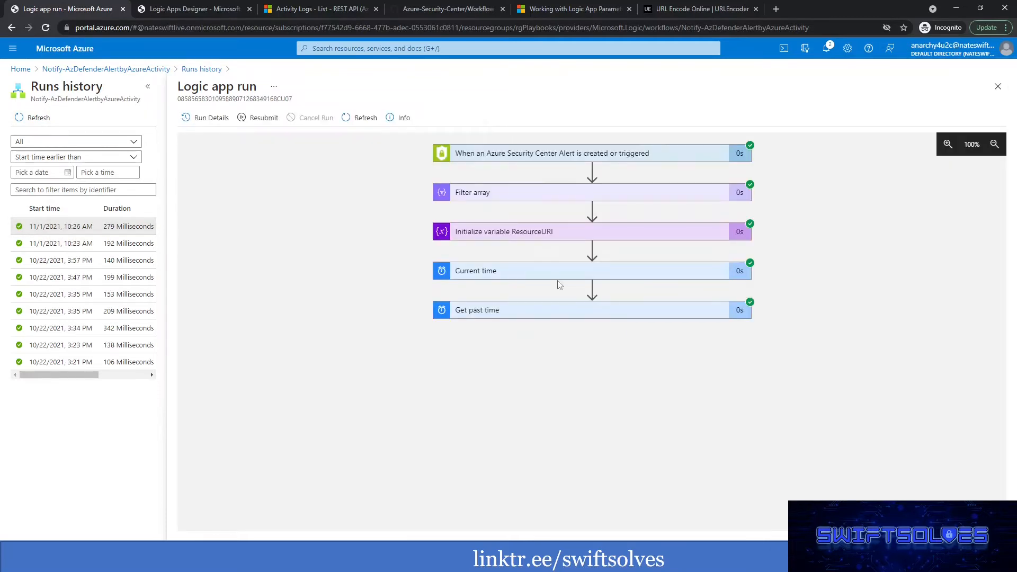
pyautogui.click(498, 275)
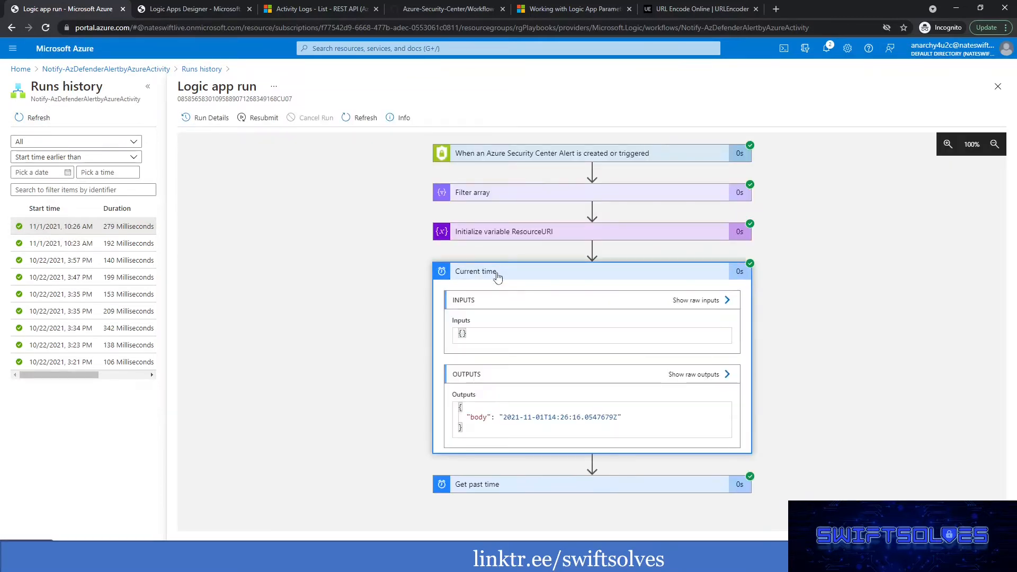
pyautogui.moveTo(503, 419); pyautogui.dragTo(609, 416)
pyautogui.click(501, 484)
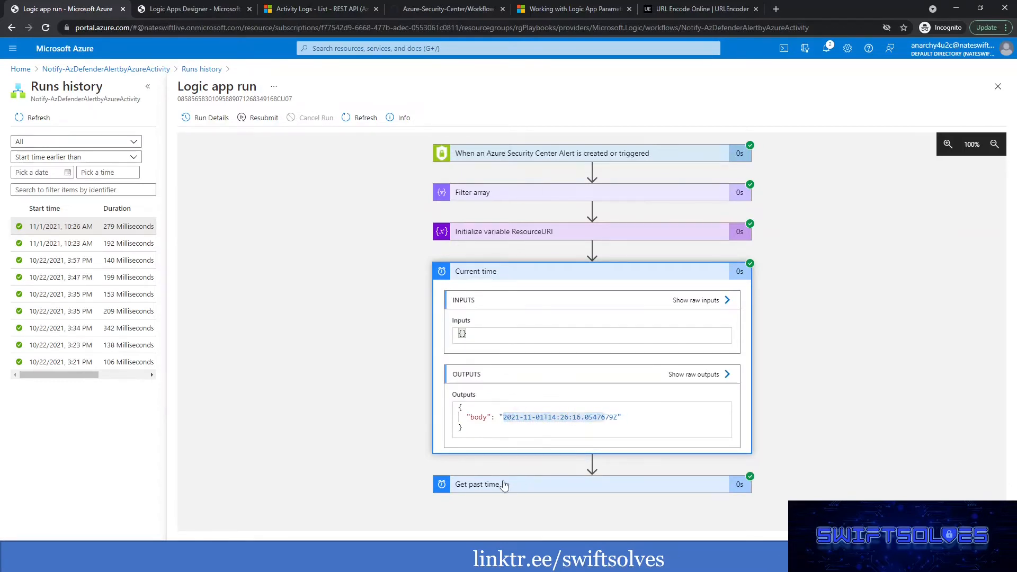
pyautogui.scroll(-3, 354, 380)
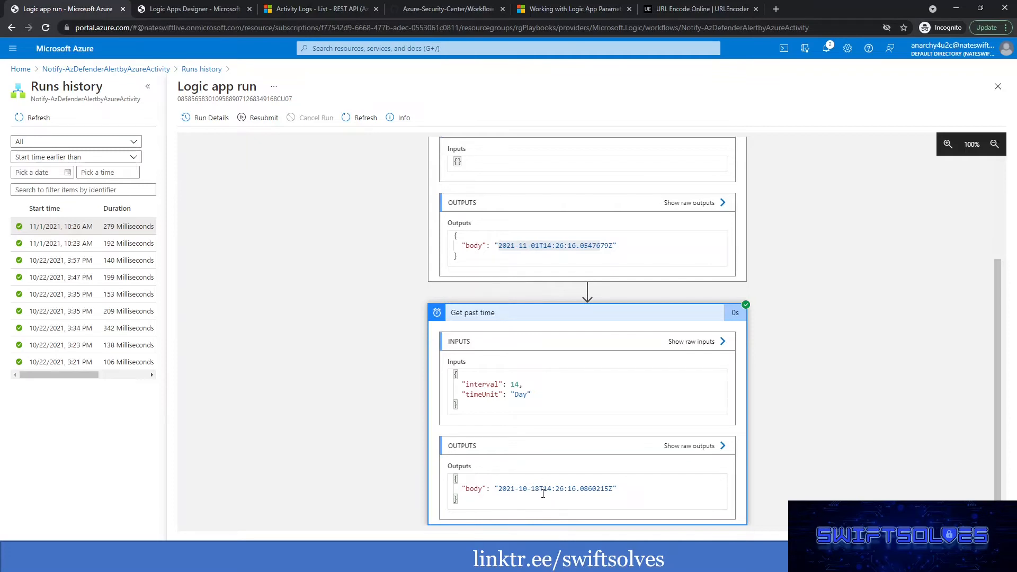
pyautogui.moveTo(615, 488); pyautogui.dragTo(498, 487)
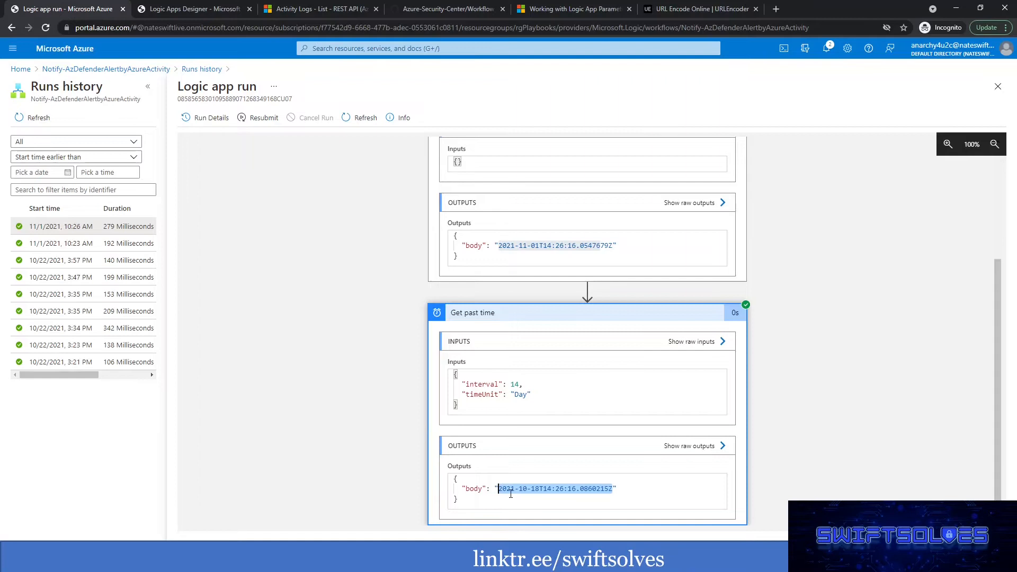
pyautogui.click(541, 488)
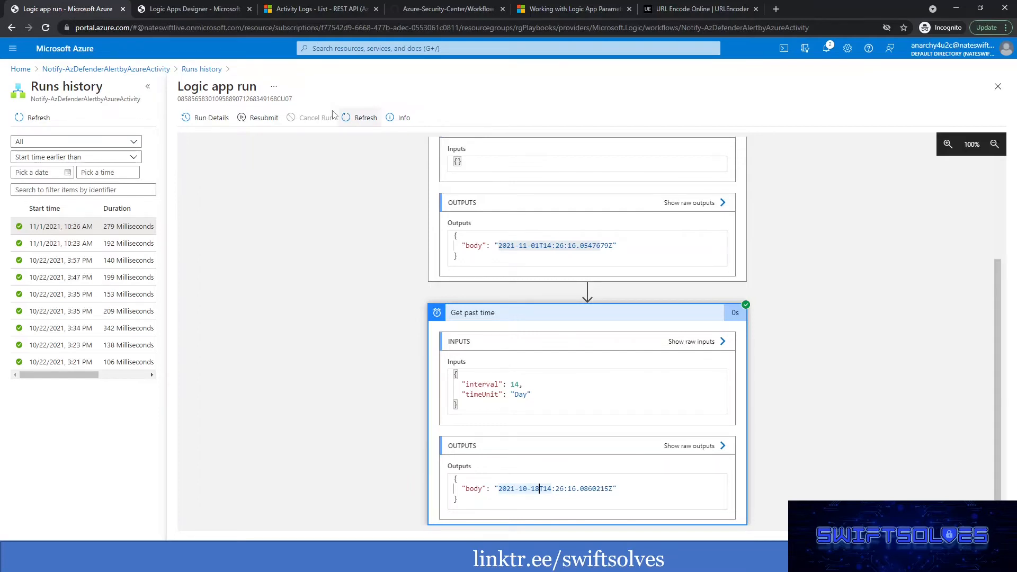
# Check the timestamp format in the $filter patterns of the Activity Logs - List documentation, and return to the Logic Apps Designer.
pyautogui.click(295, 10)
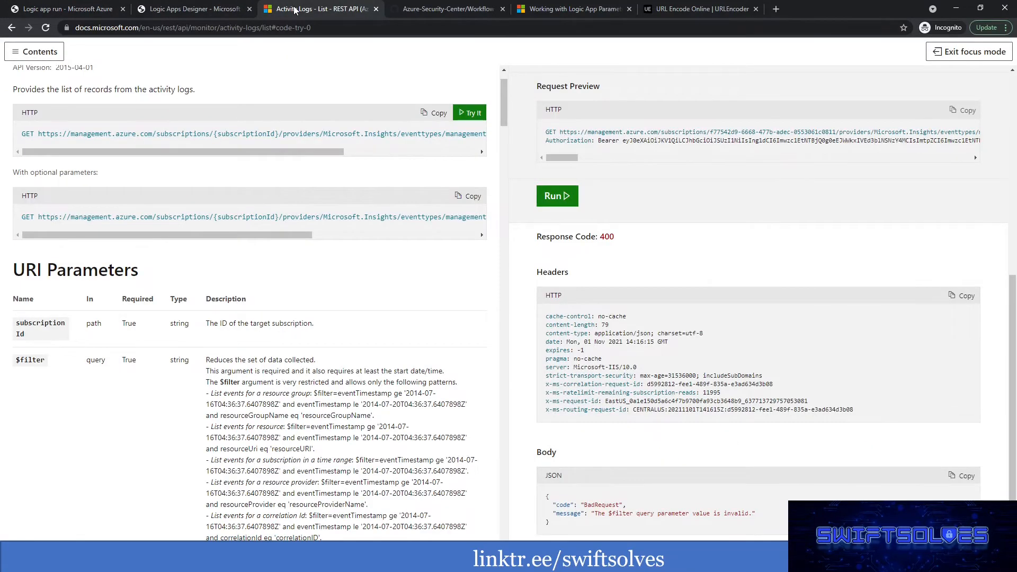
pyautogui.moveTo(362, 404); pyautogui.dragTo(366, 407)
pyautogui.moveTo(368, 406); pyautogui.dragTo(466, 404)
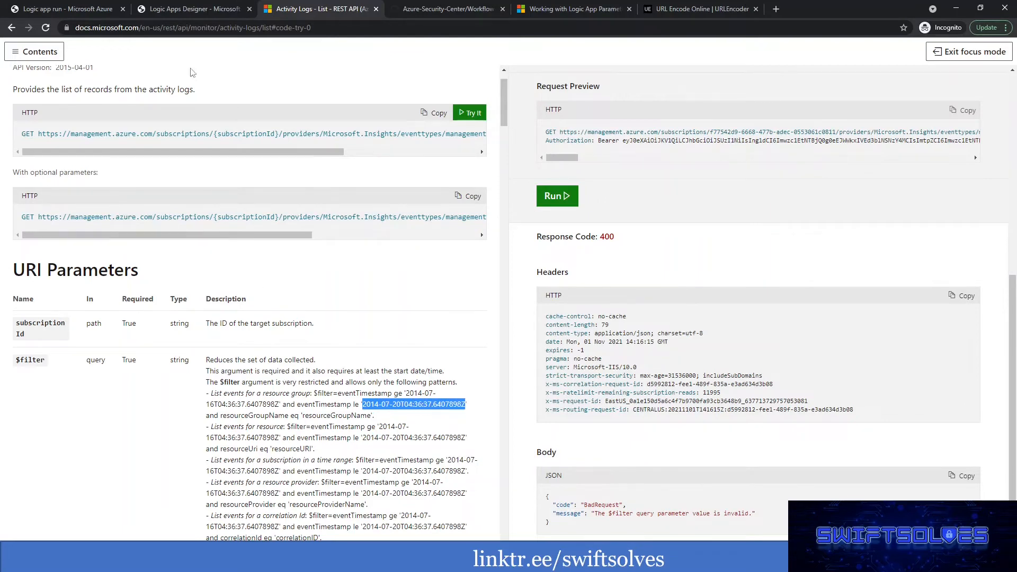
pyautogui.click(177, 11)
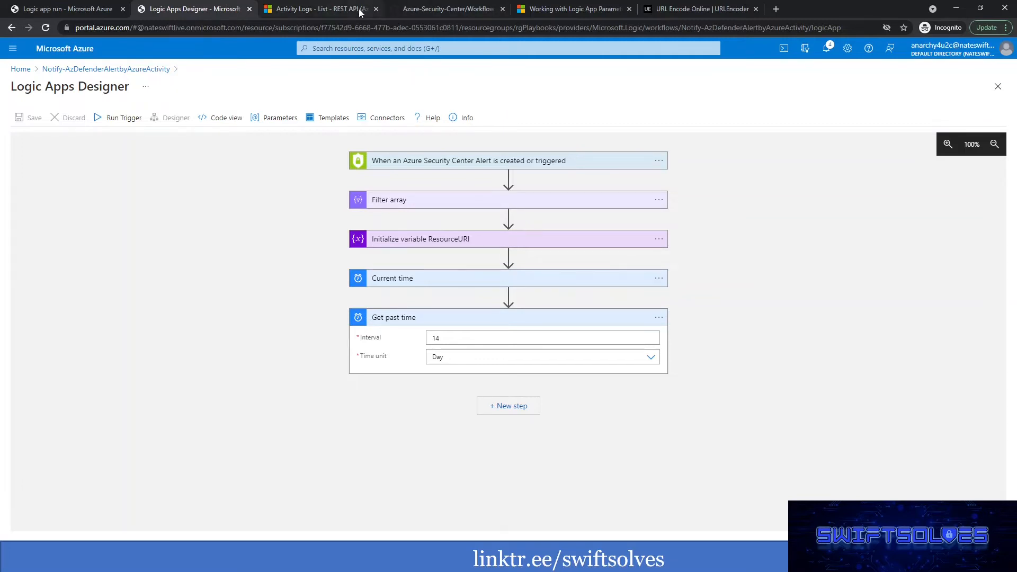
# Examine the subscriptionId and $filter parts of the documented GET request URL, and return to the designer to collapse Get past time.
pyautogui.click(340, 10)
pyautogui.scroll(3, 614, 223)
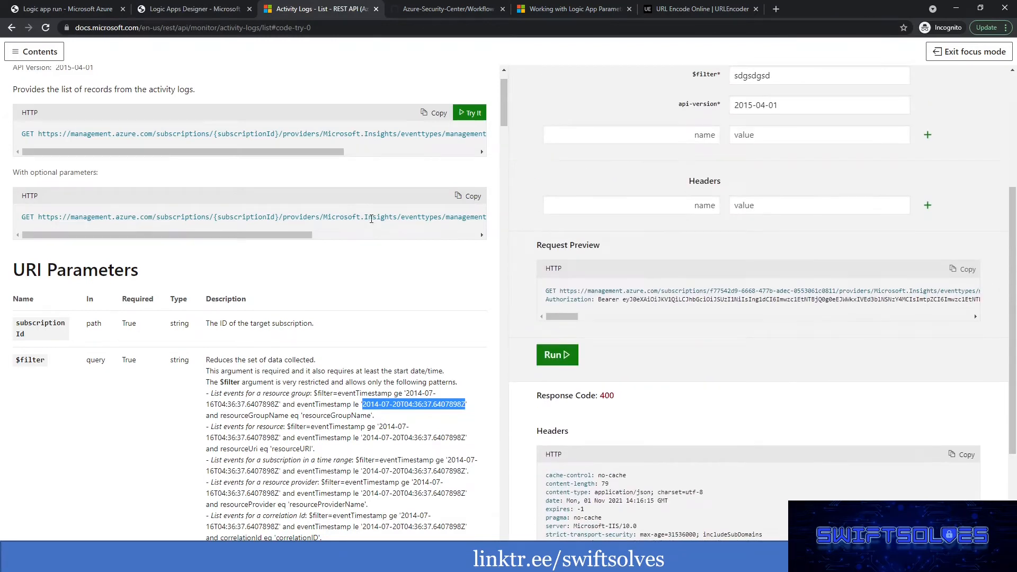
pyautogui.scroll(1, 371, 223)
pyautogui.moveTo(236, 204); pyautogui.dragTo(176, 215)
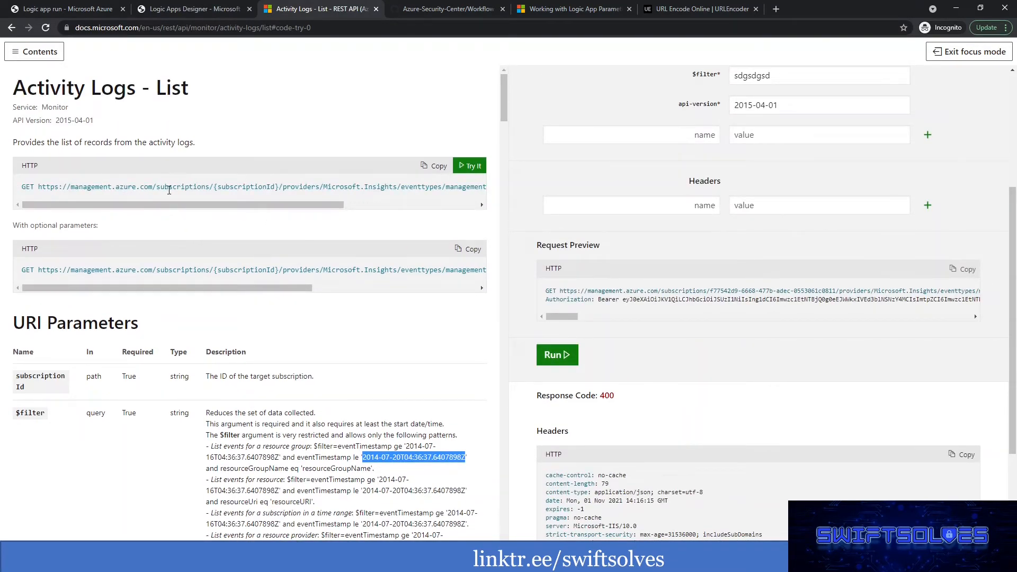
pyautogui.moveTo(103, 205); pyautogui.dragTo(331, 211)
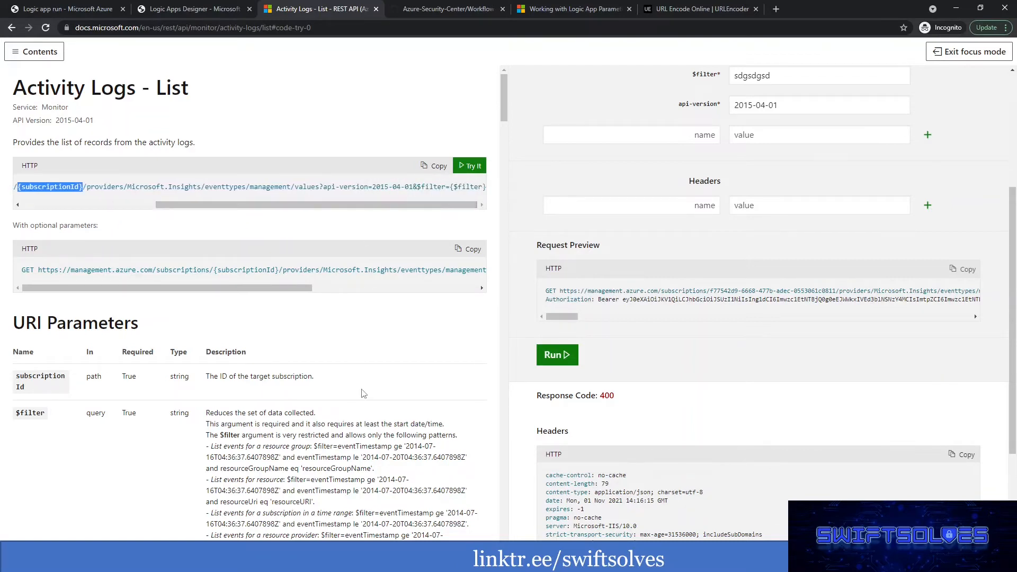
pyautogui.scroll(-2, 369, 389)
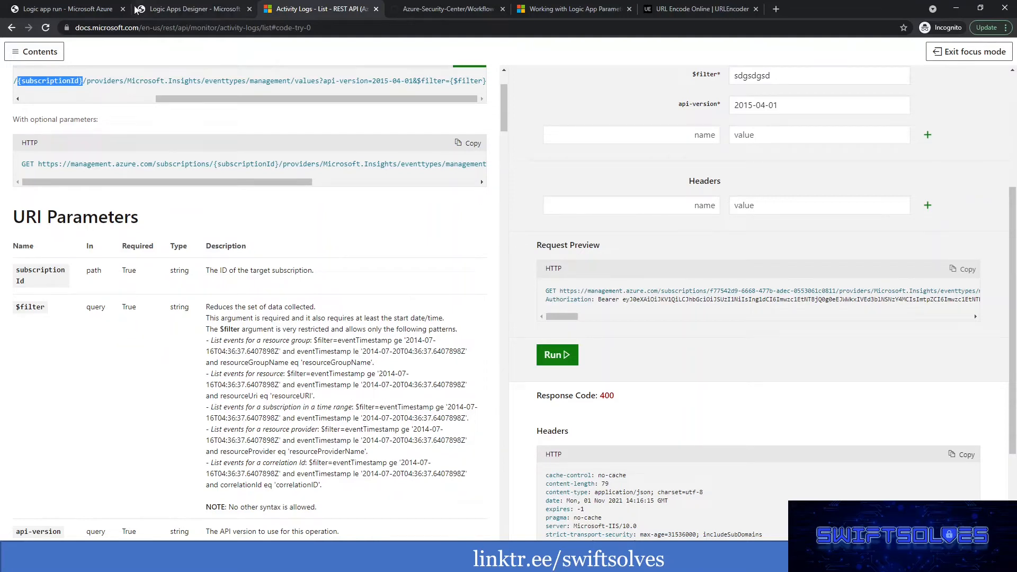
pyautogui.click(170, 6)
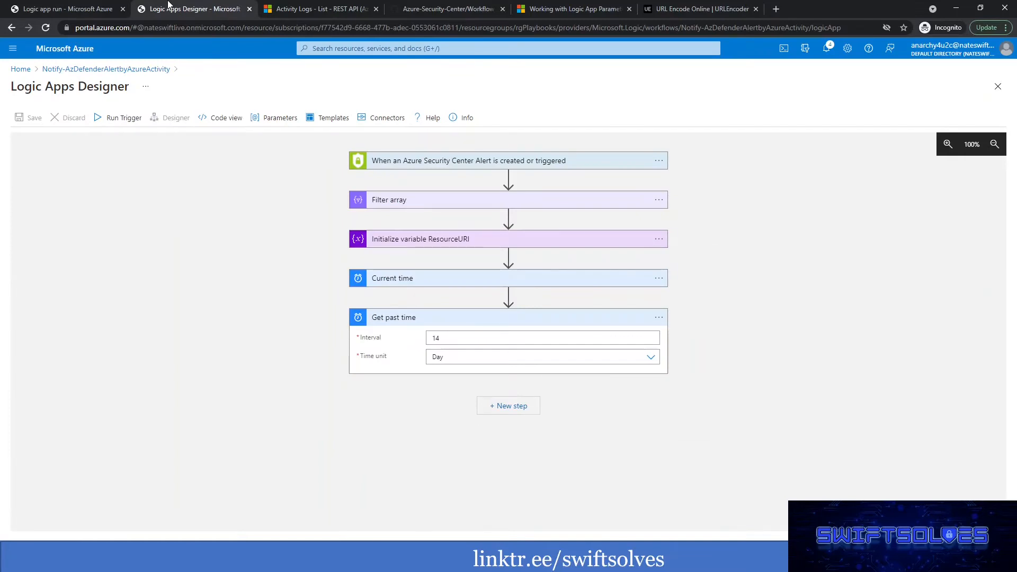
pyautogui.click(484, 326)
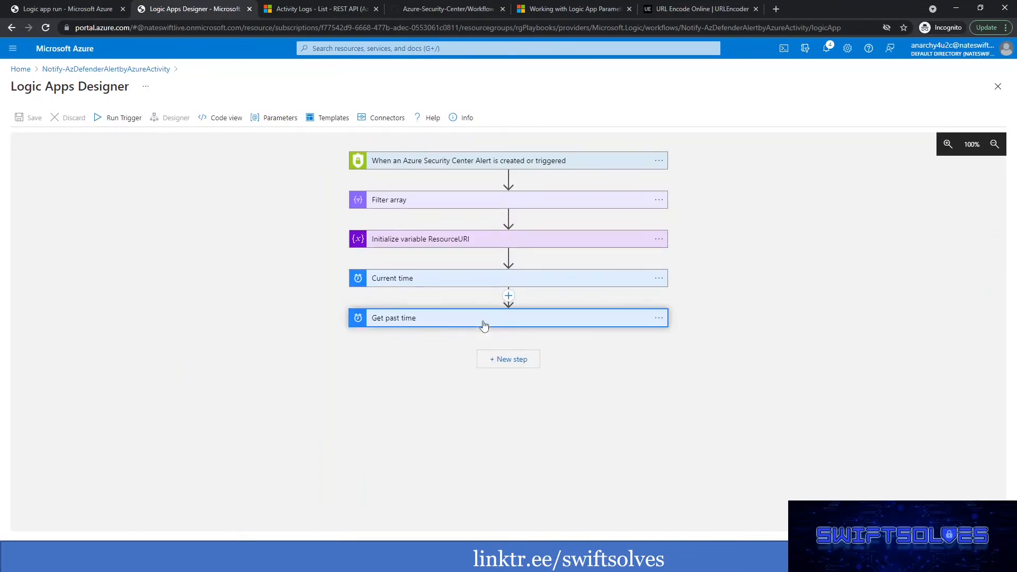
# Add an HTTP action after Get past time with the method GET.
pyautogui.click(508, 361)
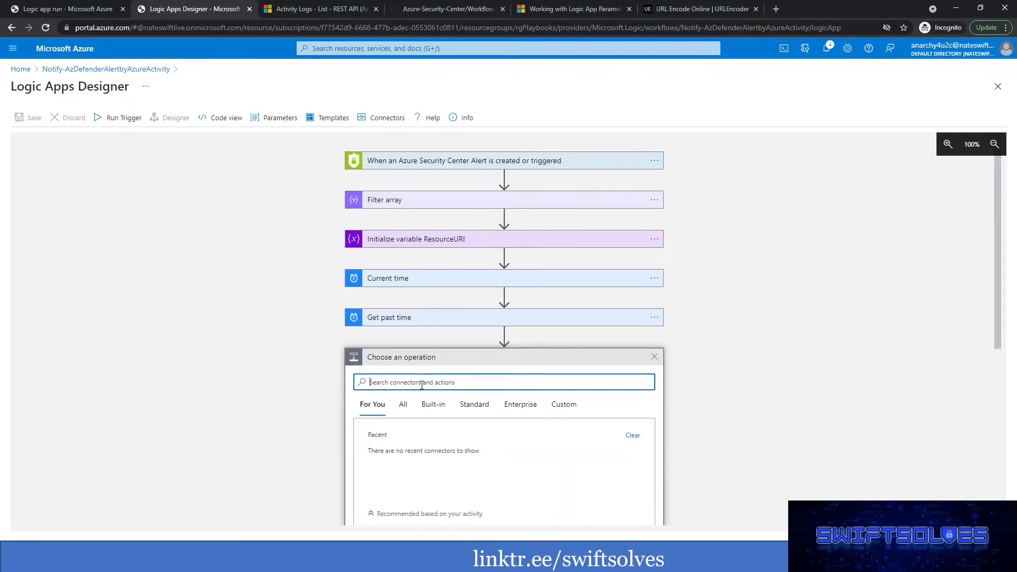
pyautogui.write('http')
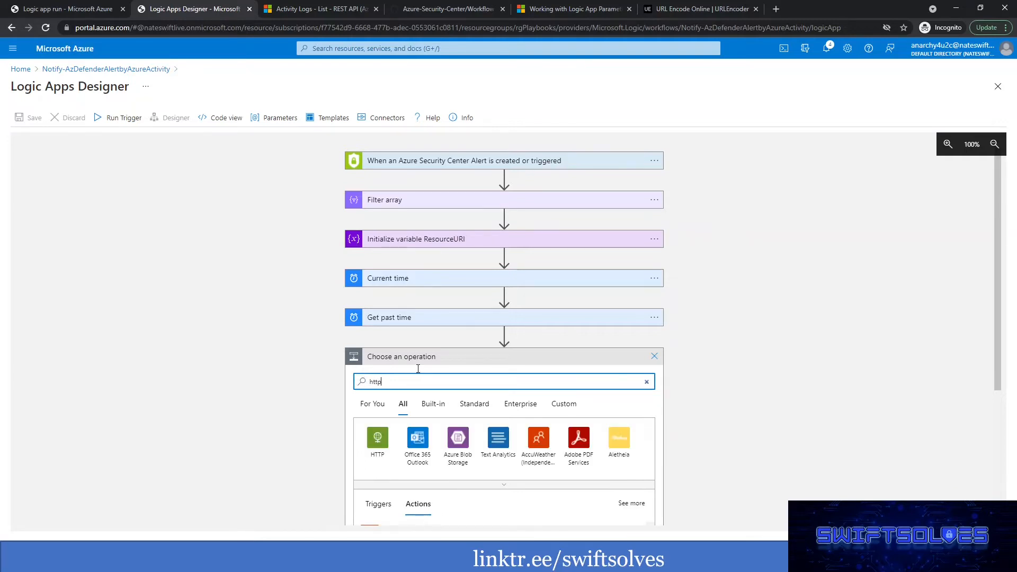
pyautogui.click(377, 445)
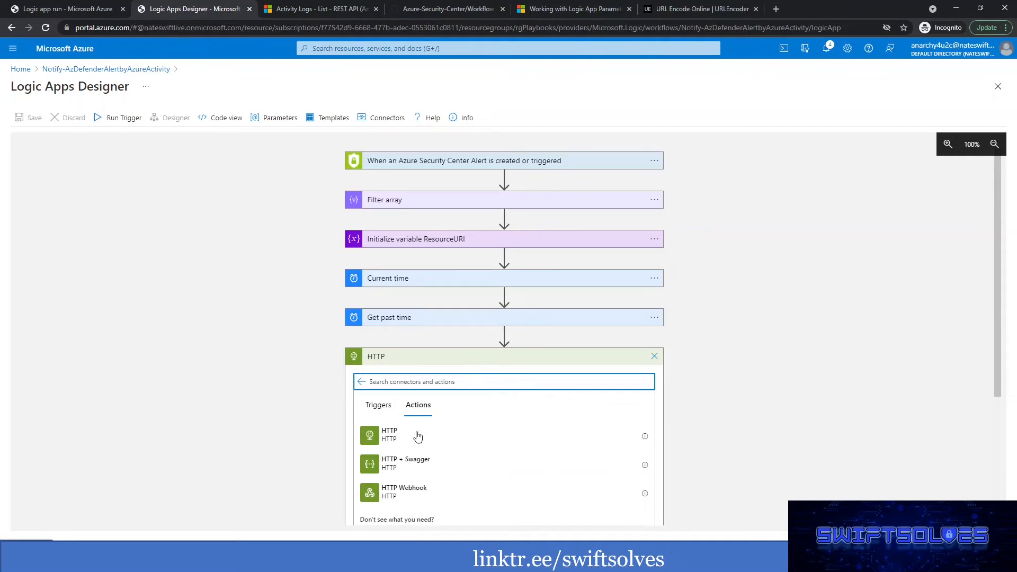
pyautogui.click(397, 437)
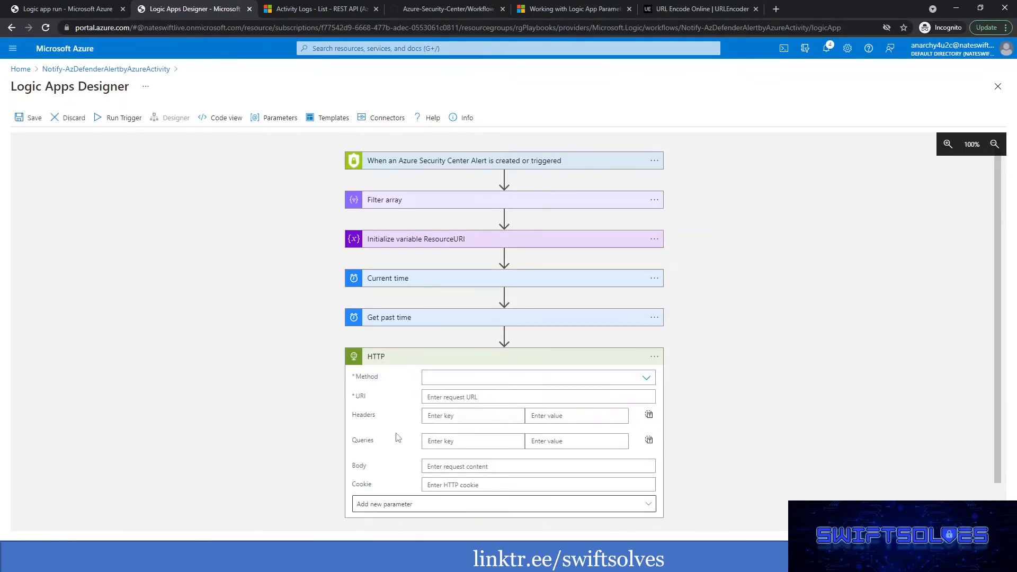
pyautogui.click(564, 339)
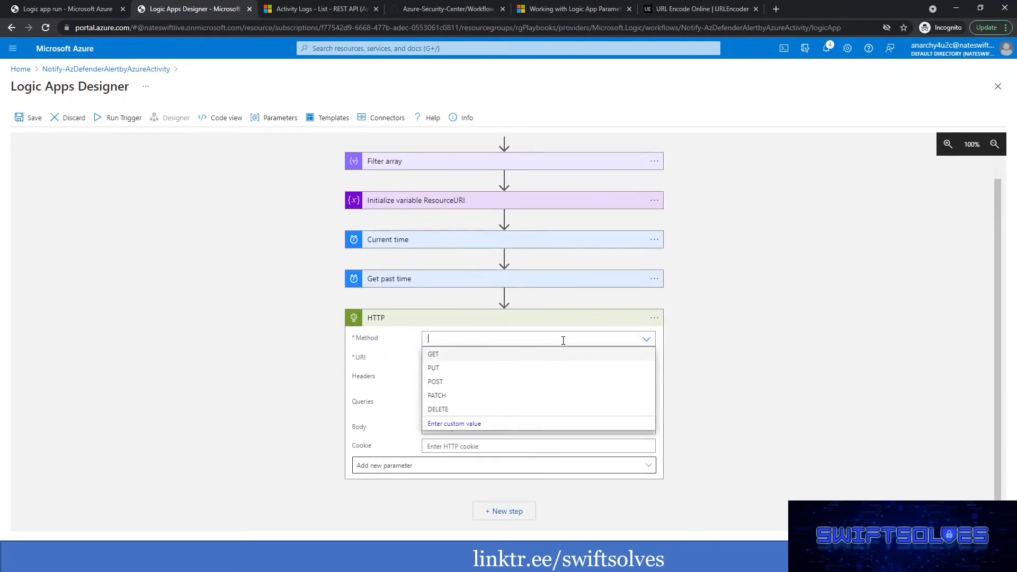
pyautogui.click(433, 355)
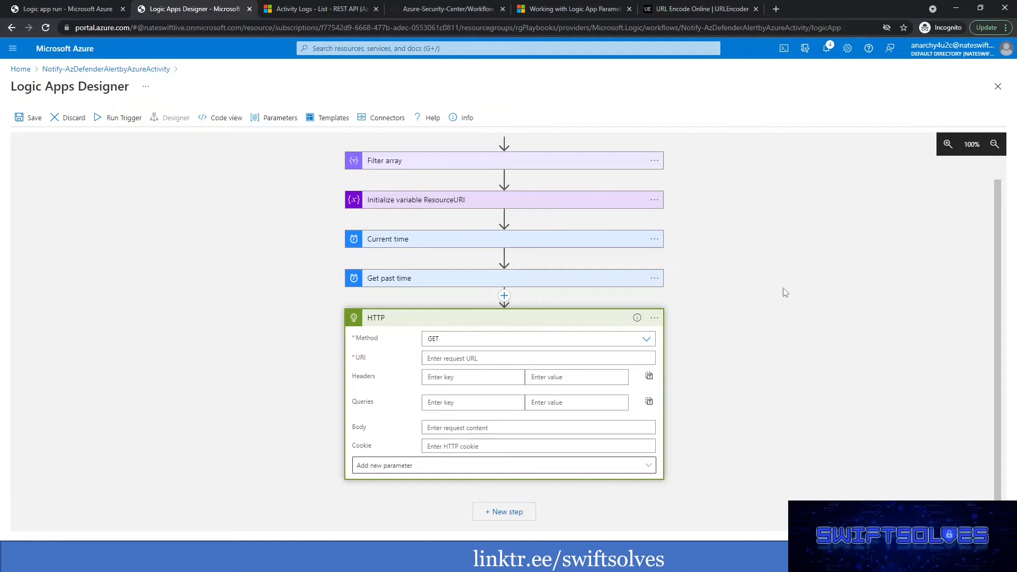
# Rename the HTTP action as GetAudits.
pyautogui.click(654, 318)
pyautogui.click(704, 324)
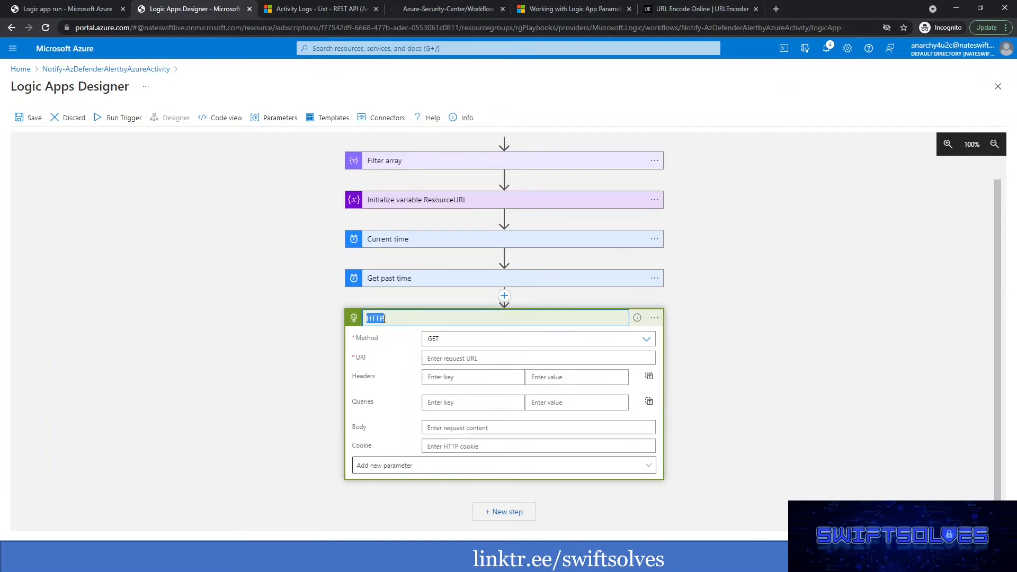
pyautogui.write('GetAudits')
pyautogui.click(255, 369)
pyautogui.click(463, 360)
pyautogui.write('h')
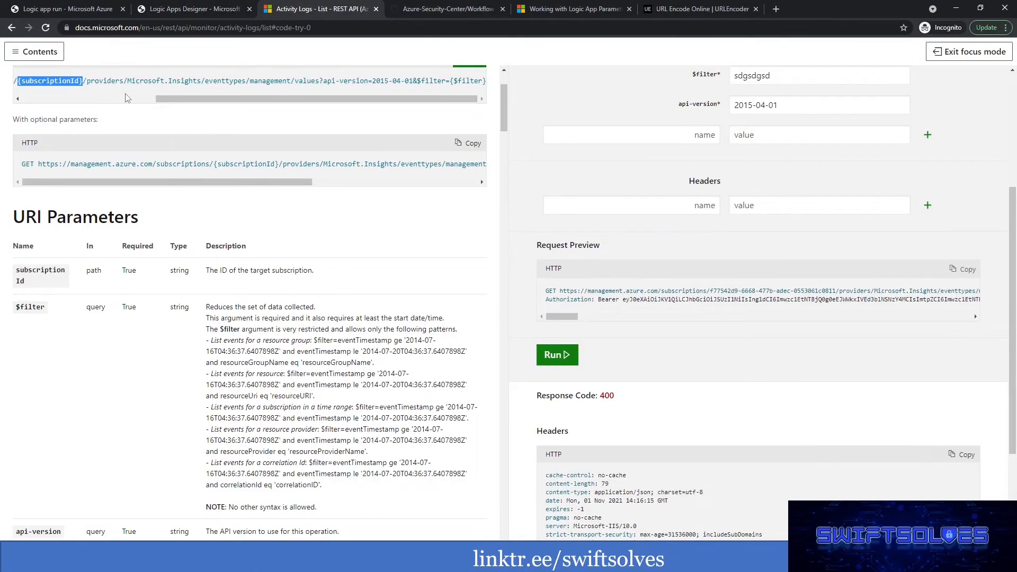
pyautogui.moveTo(103, 80); pyautogui.dragTo(158, 86)
pyautogui.hotkey('ctrl', 'c')
pyautogui.click(88, 82)
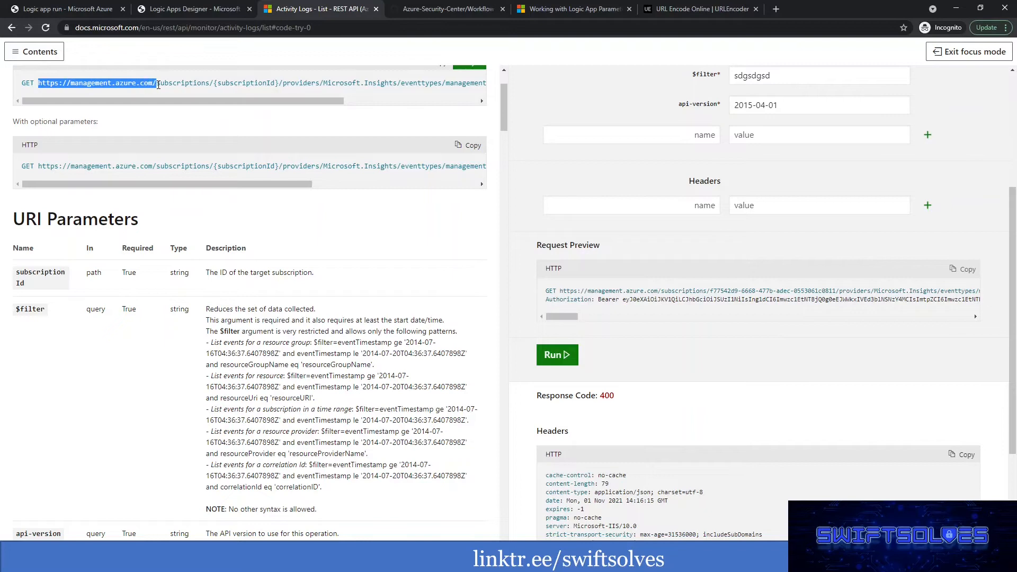
pyautogui.click(193, 10)
pyautogui.press('BackSpace')
pyautogui.hotkey('ctrl', 'v')
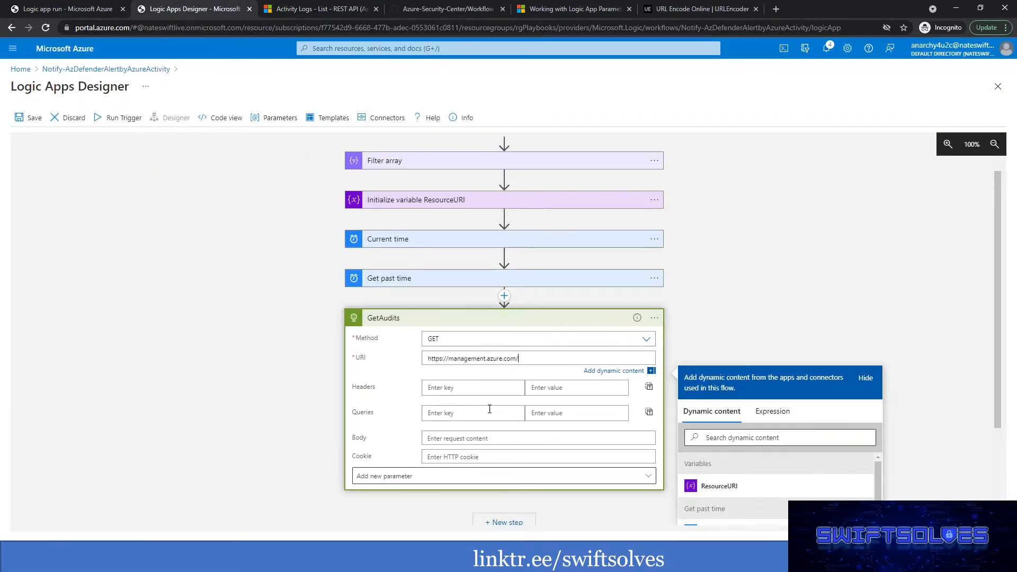
# Add the Authentication parameter to GetAudits with the authentication type Managed identity.
pyautogui.click(421, 478)
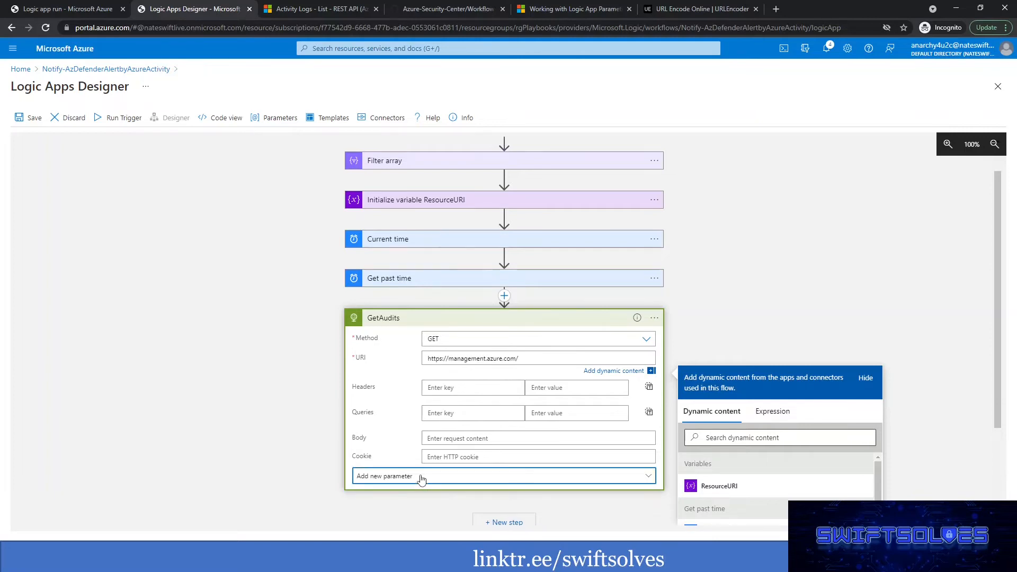
pyautogui.click(367, 443)
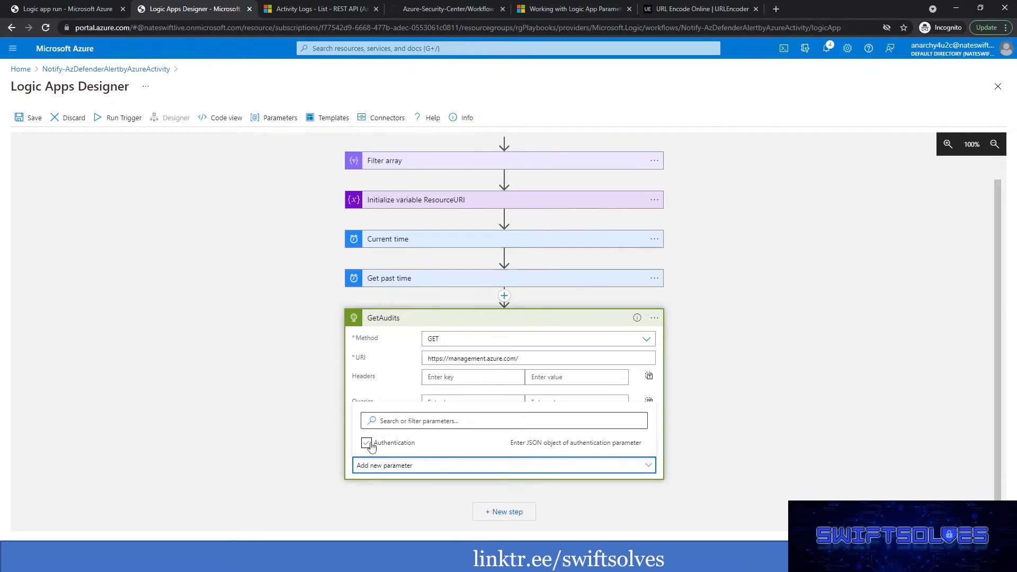
pyautogui.click(366, 443)
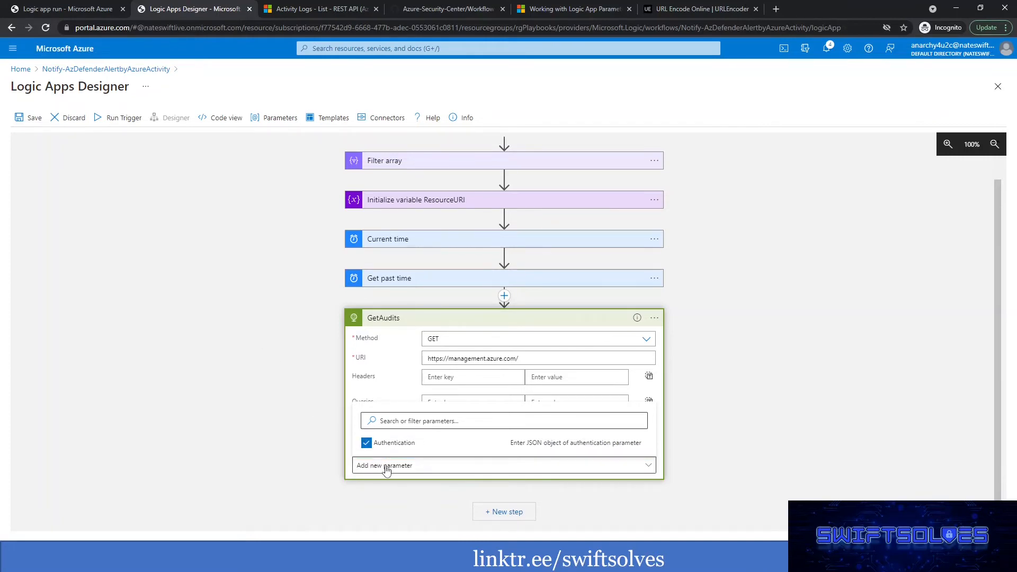
pyautogui.click(257, 409)
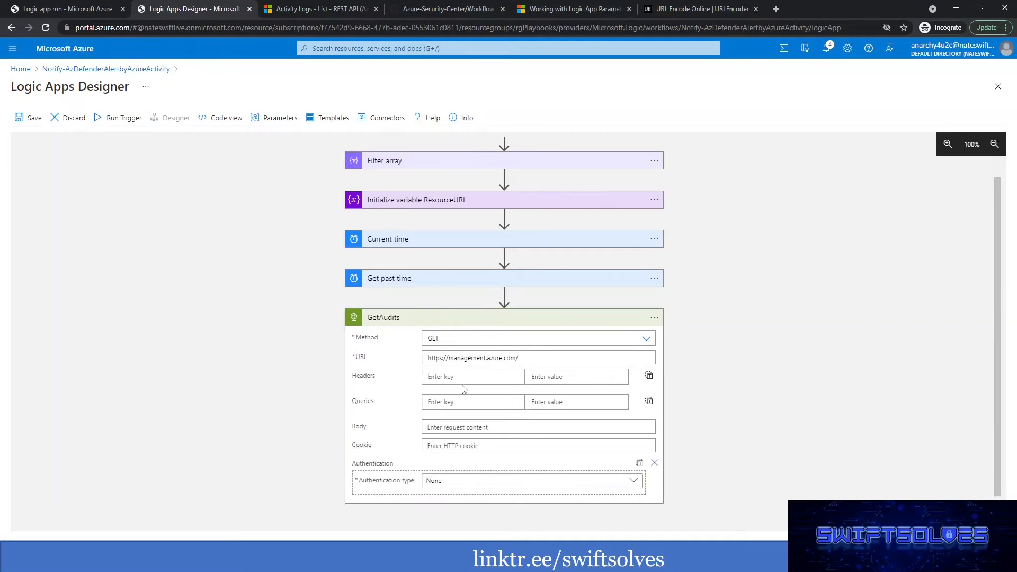
pyautogui.click(454, 486)
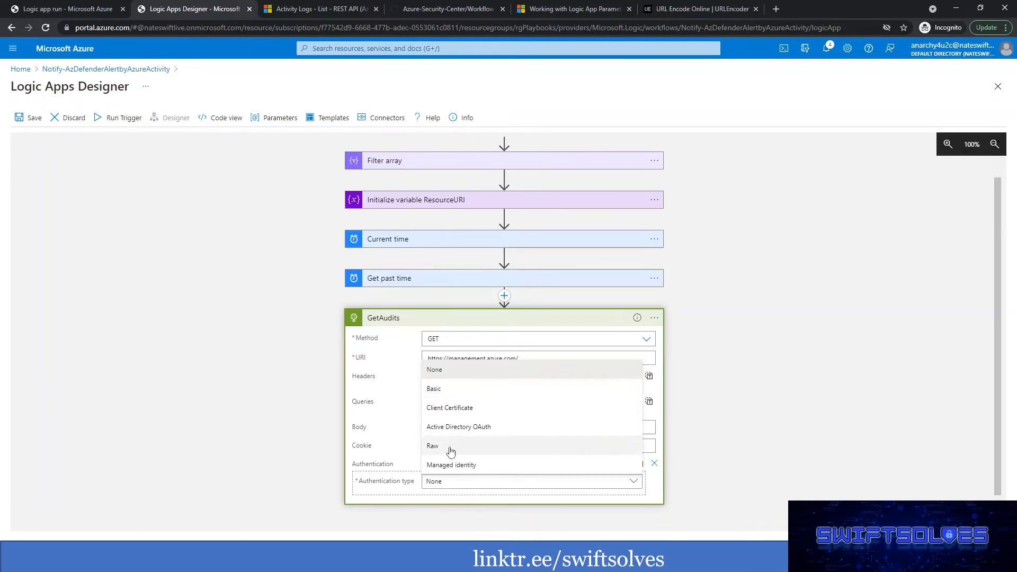
pyautogui.click(447, 466)
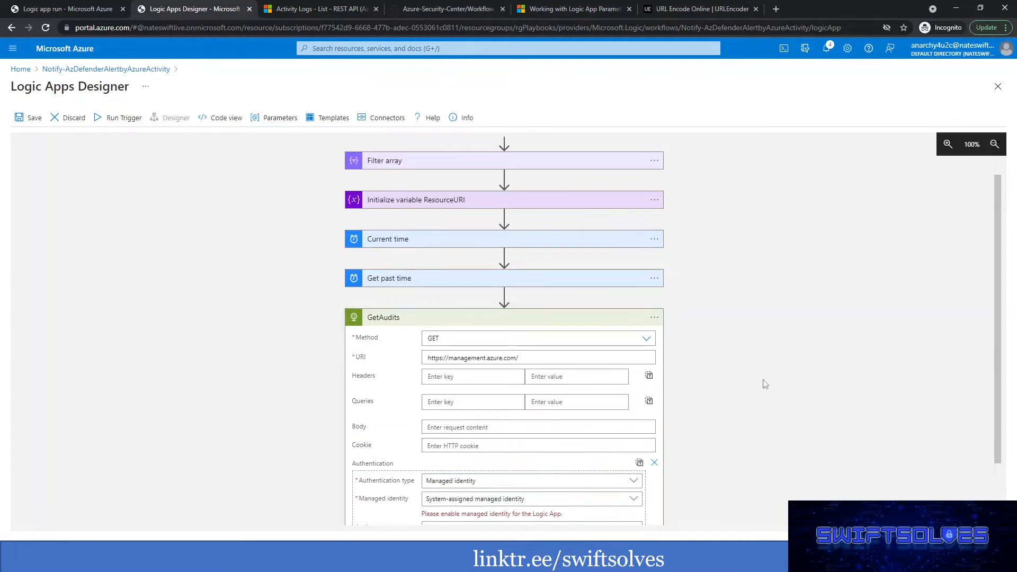
pyautogui.scroll(-1, 587, 450)
pyautogui.click(482, 458)
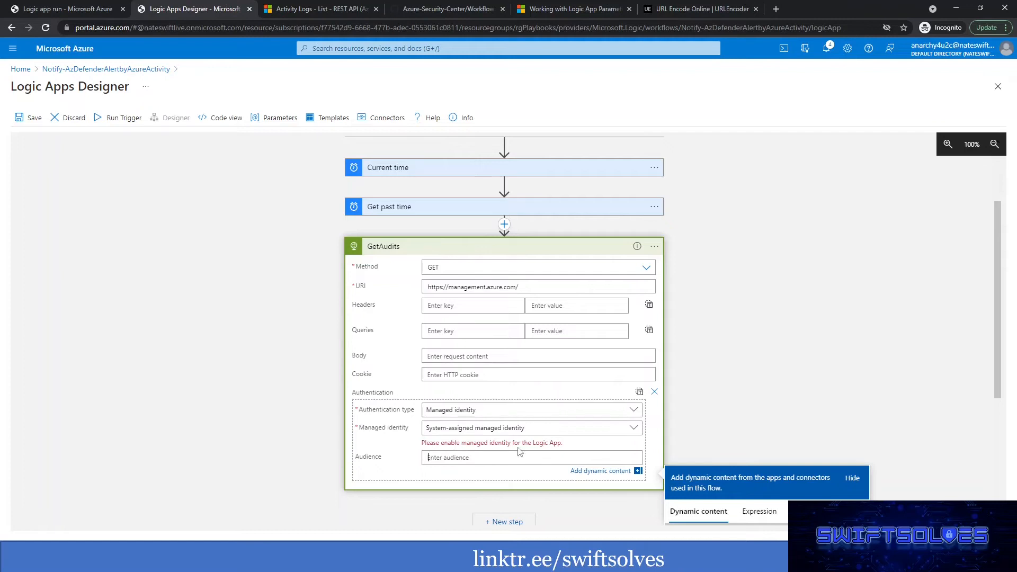
pyautogui.hotkey('ctrl', 'v')
pyautogui.click(231, 425)
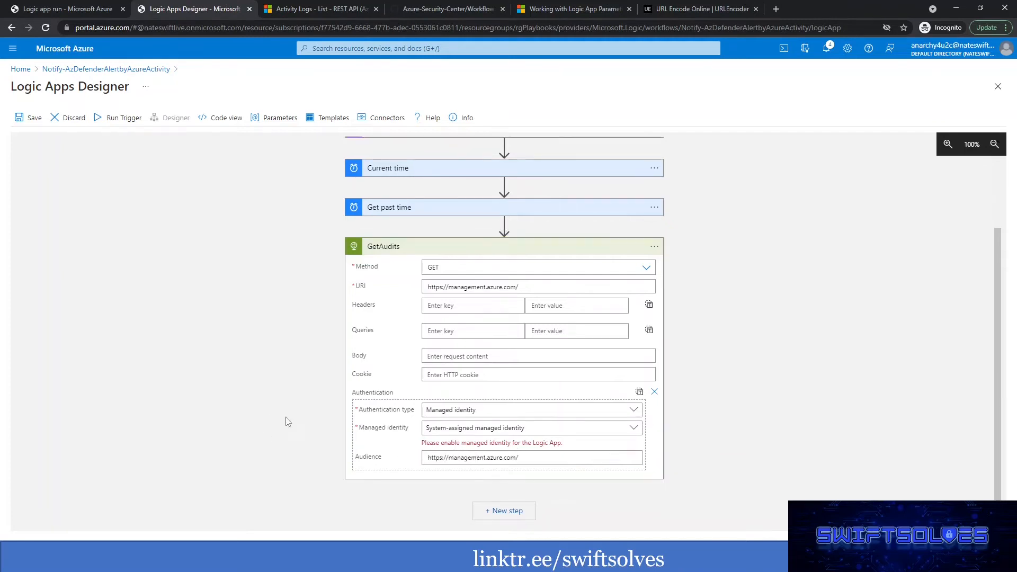
pyautogui.click(34, 120)
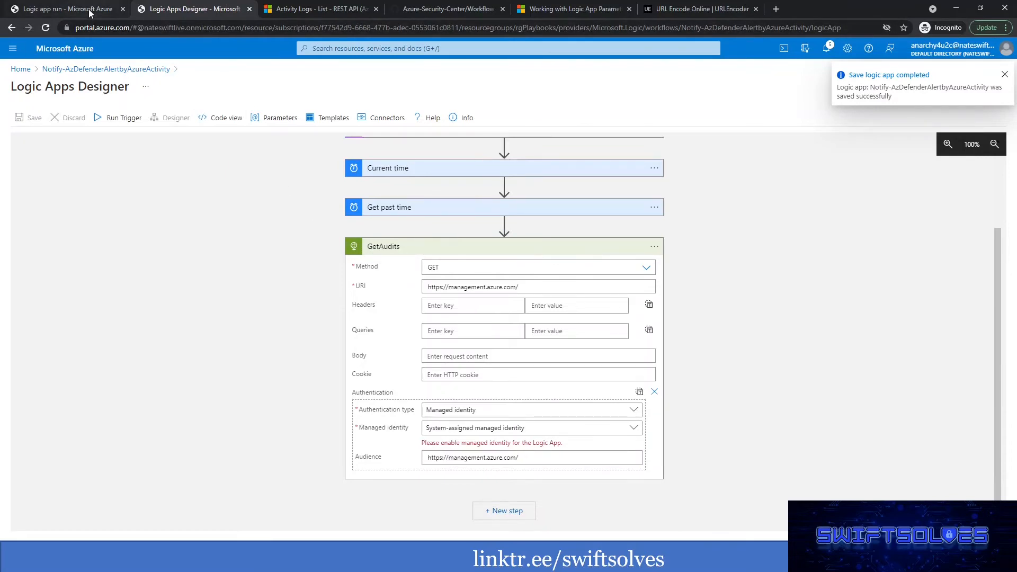
# Enable the system-assigned managed identity of the Notify-AzDefenderAlertbyAzureActivity logic app.
pyautogui.click(154, 70)
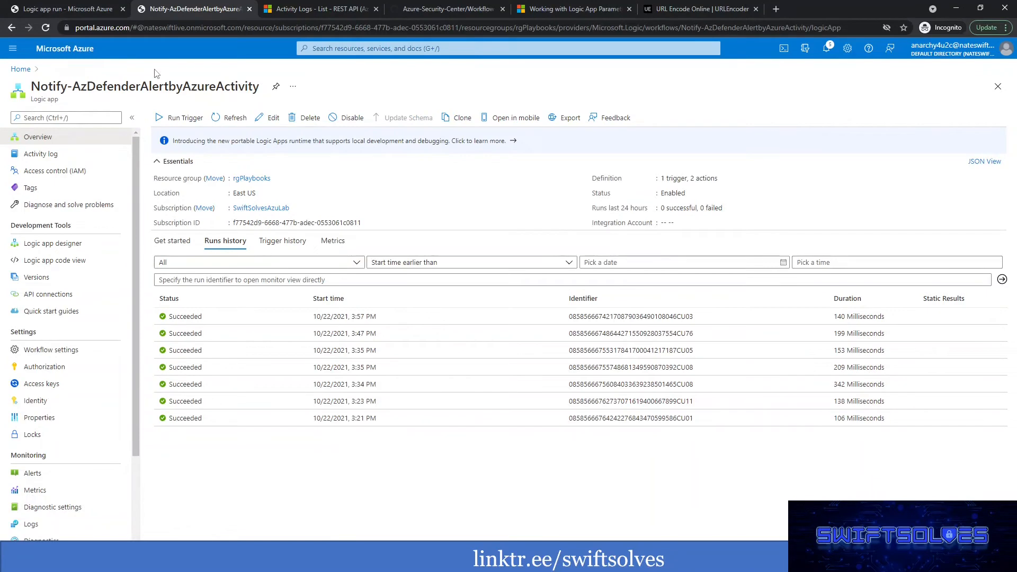
pyautogui.click(27, 406)
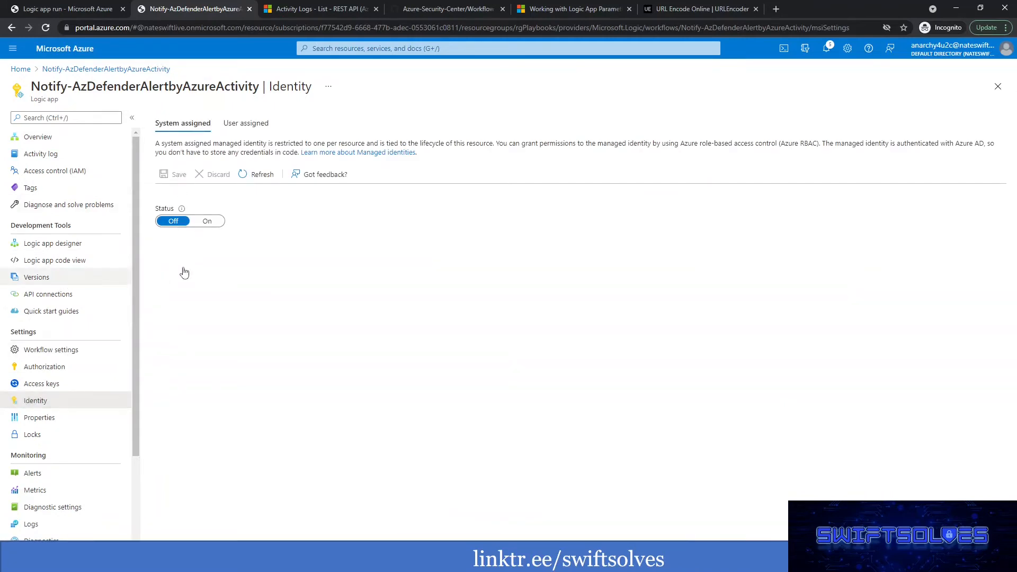
pyautogui.click(203, 222)
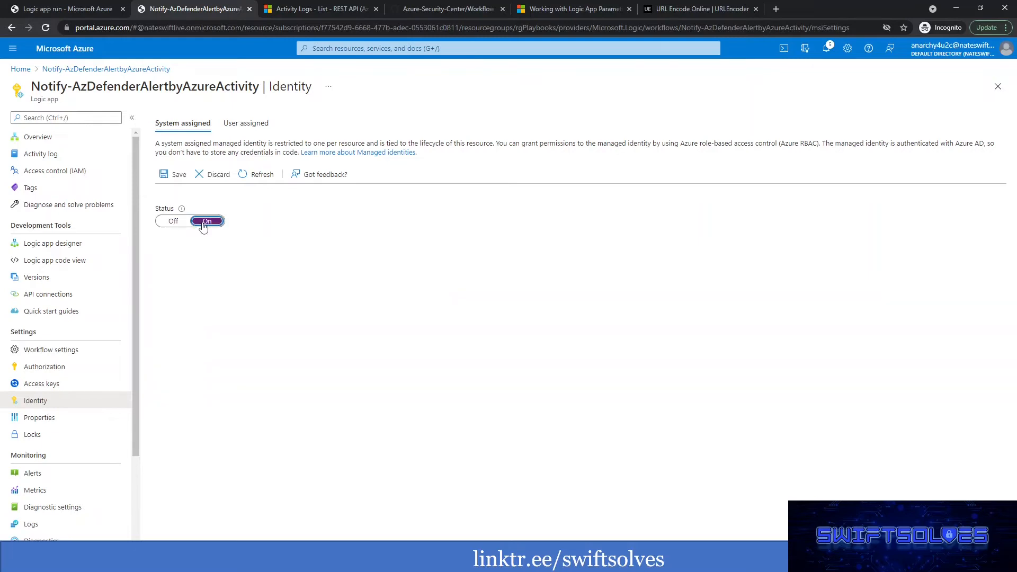
pyautogui.click(174, 174)
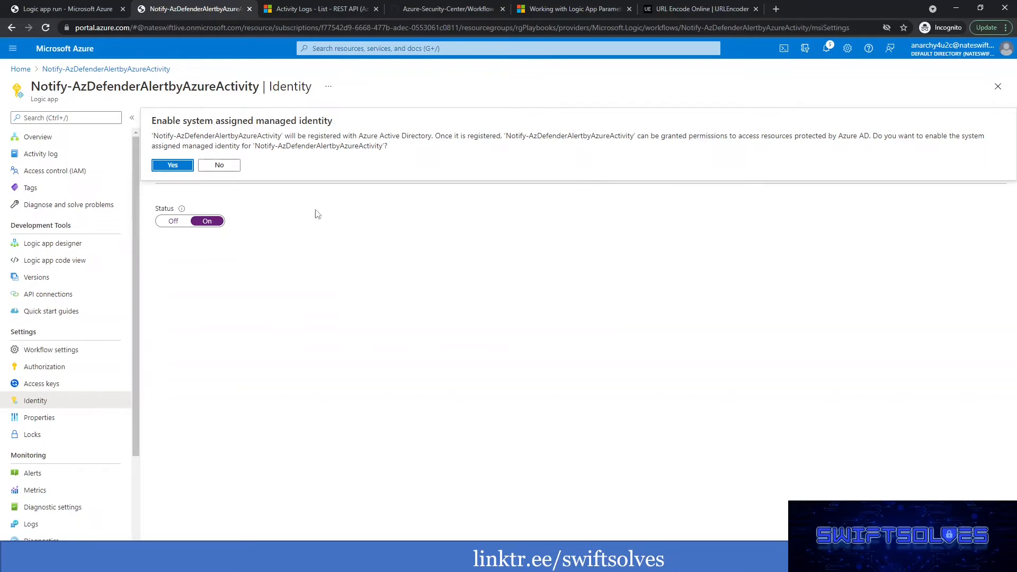
pyautogui.click(175, 169)
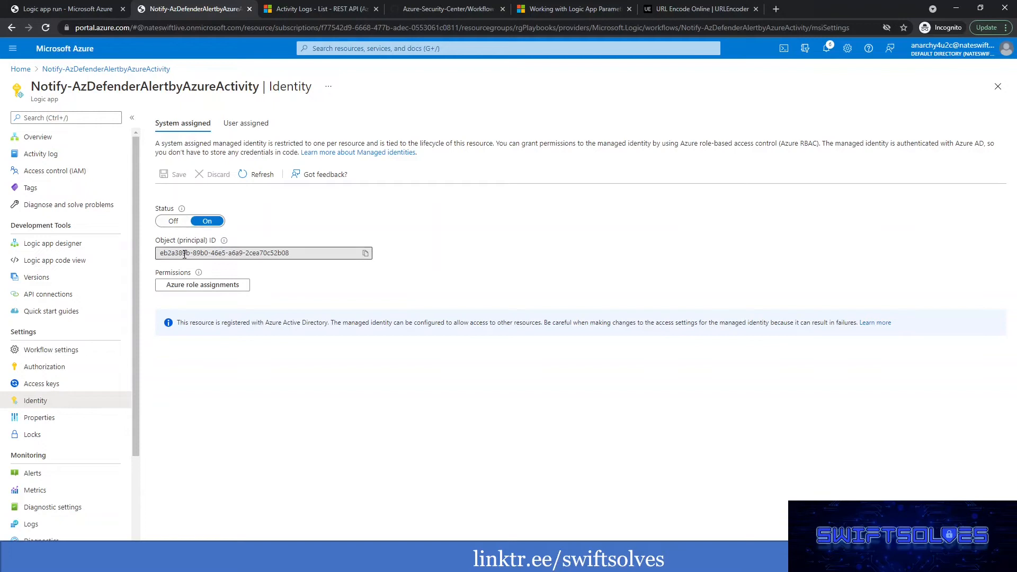
# Try to add a role assignment at Subscription scope on SwiftSolvesAzuLab for the managed identity, and discard it.
pyautogui.moveTo(162, 253); pyautogui.dragTo(291, 253)
pyautogui.click(214, 286)
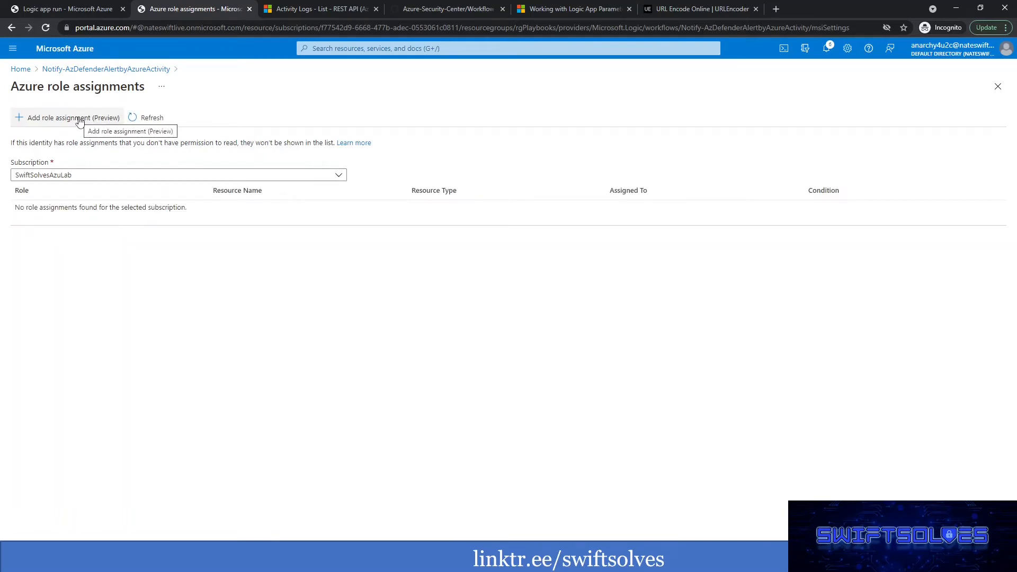
pyautogui.click(80, 120)
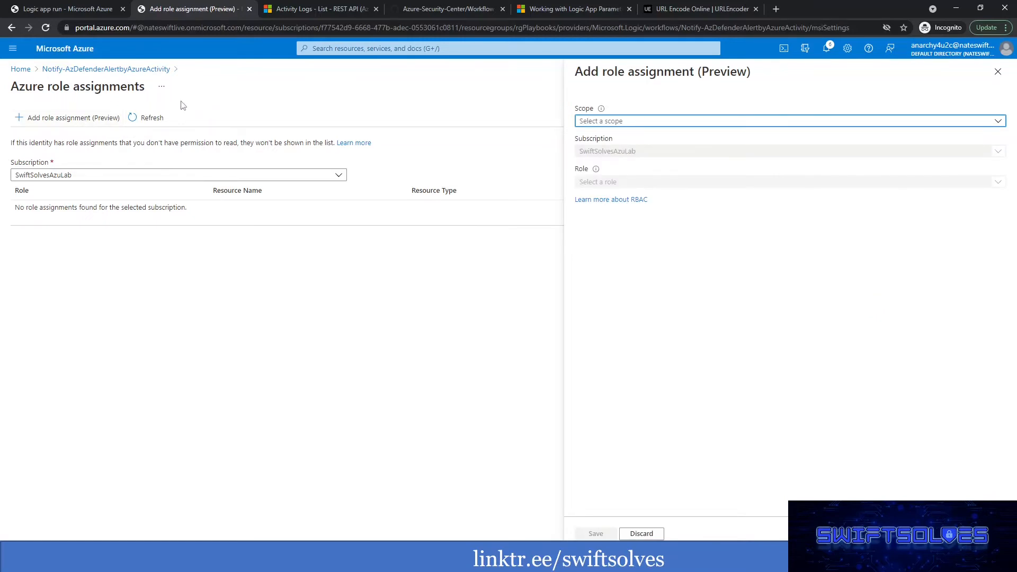
pyautogui.click(604, 125)
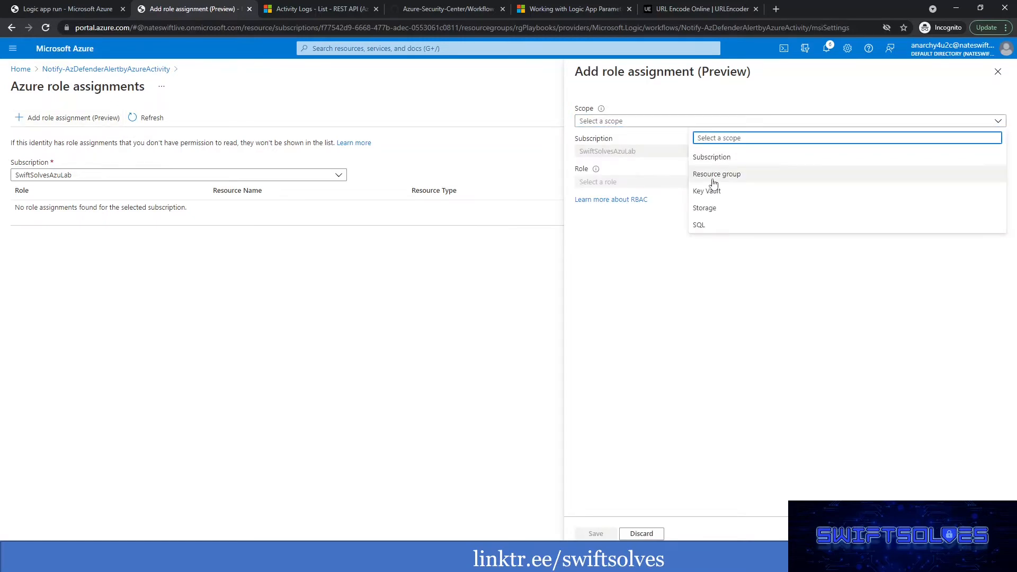
pyautogui.click(713, 157)
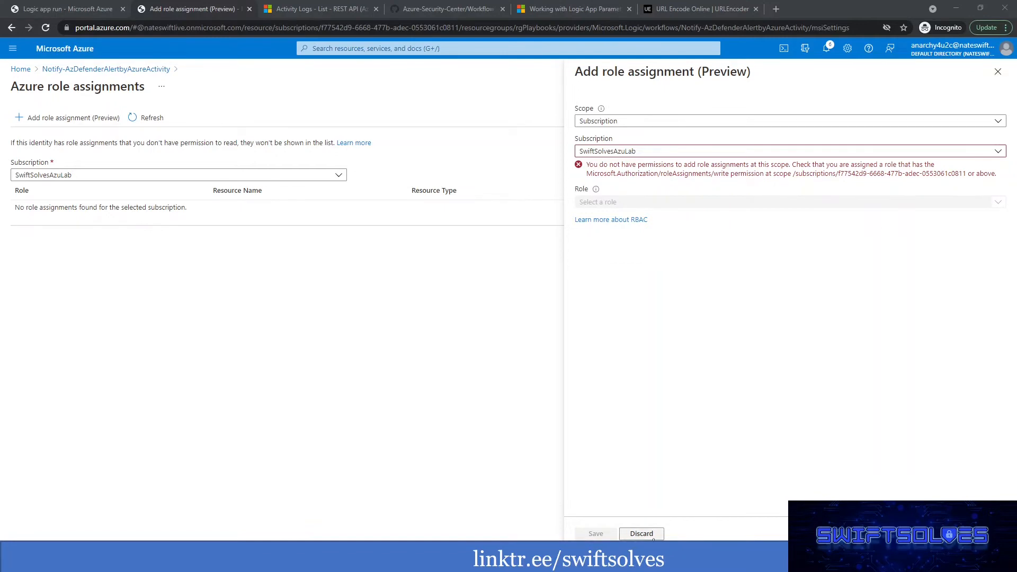
pyautogui.click(643, 533)
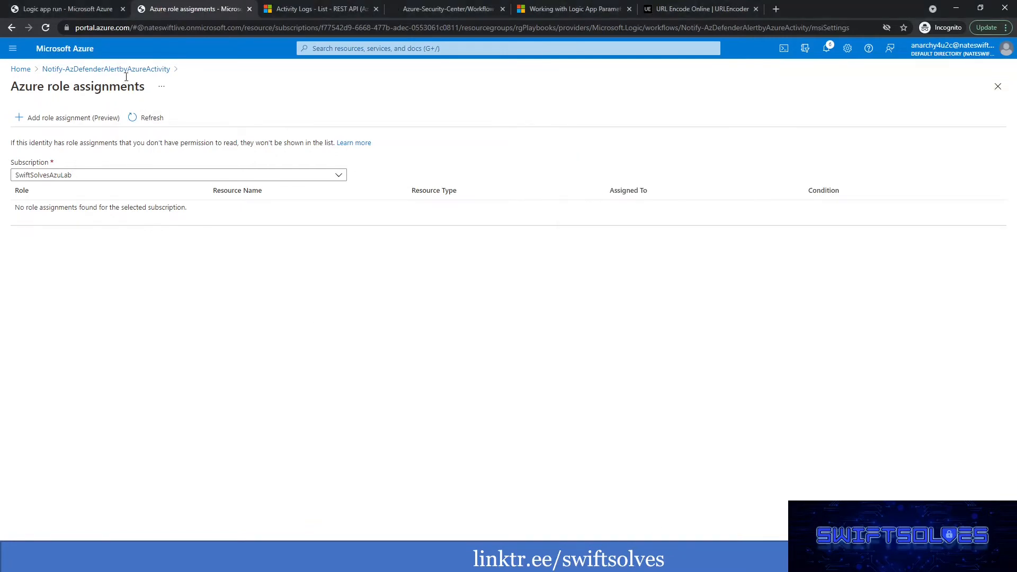
# Refresh the managed identity's Azure role assignments and return to the logic app's overview.
pyautogui.click(155, 121)
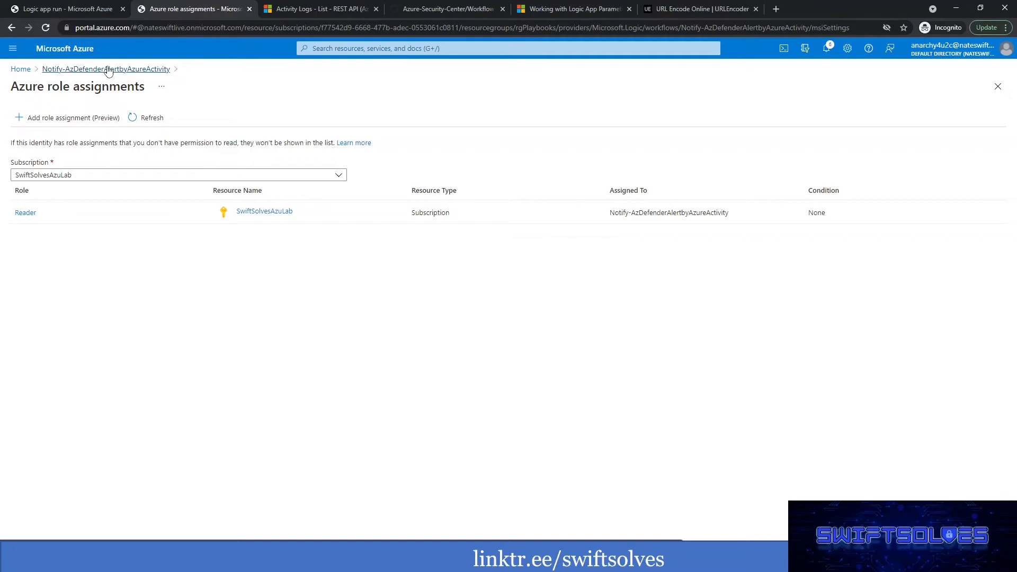
pyautogui.click(101, 69)
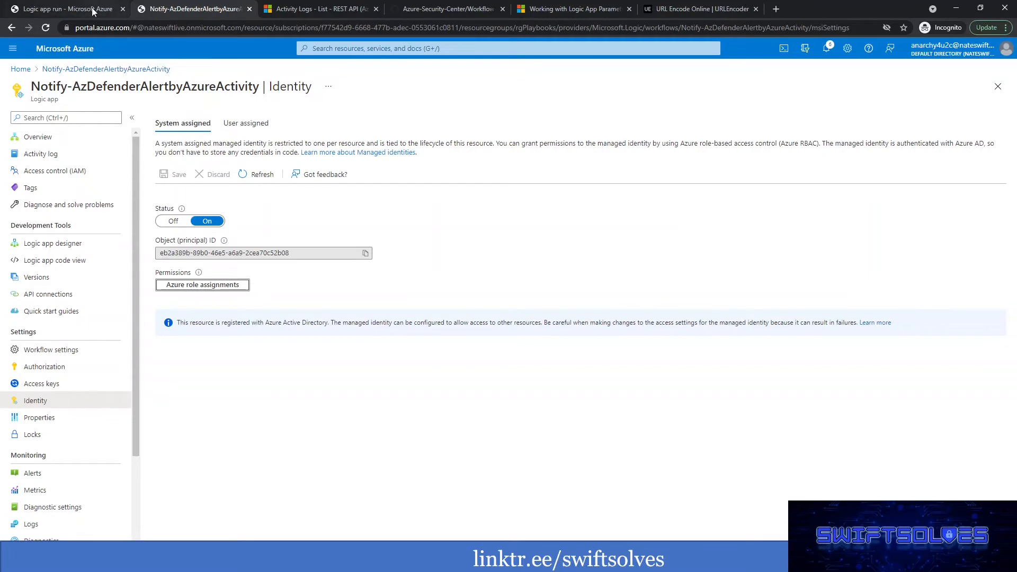
pyautogui.click(43, 137)
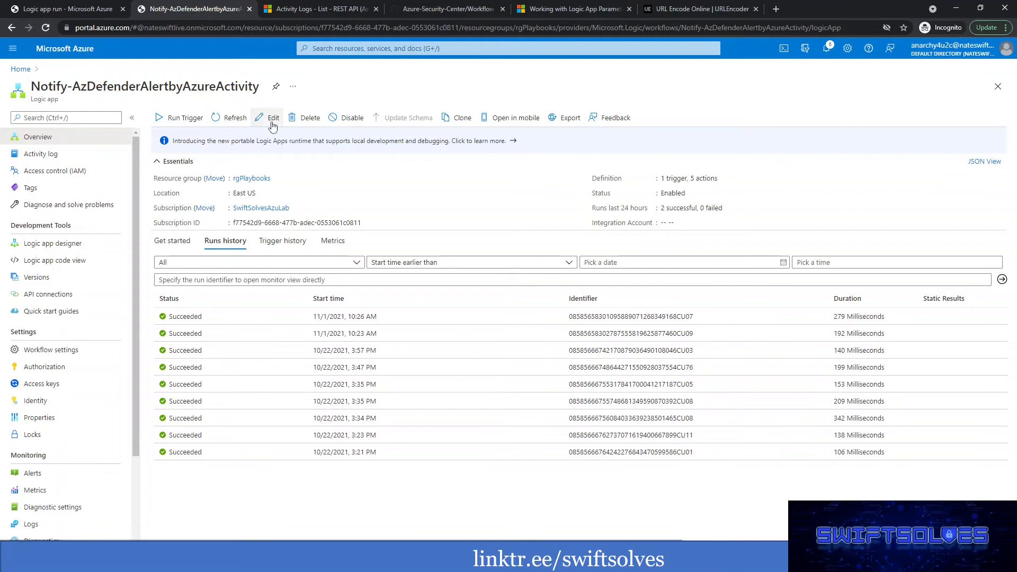
# Open the logic app for editing and expand the GetAudits action to edit its URI.
pyautogui.click(269, 120)
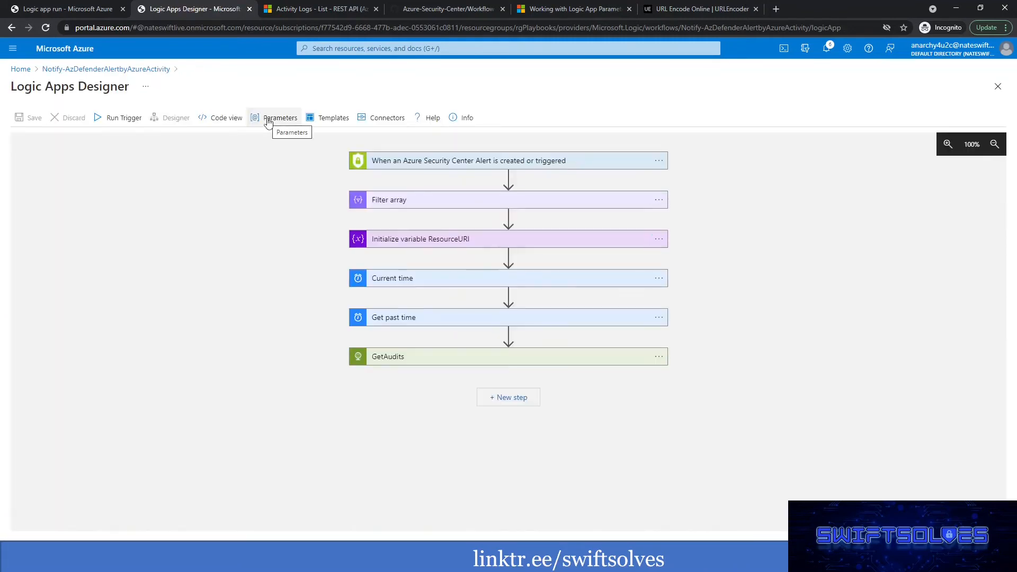
pyautogui.click(416, 356)
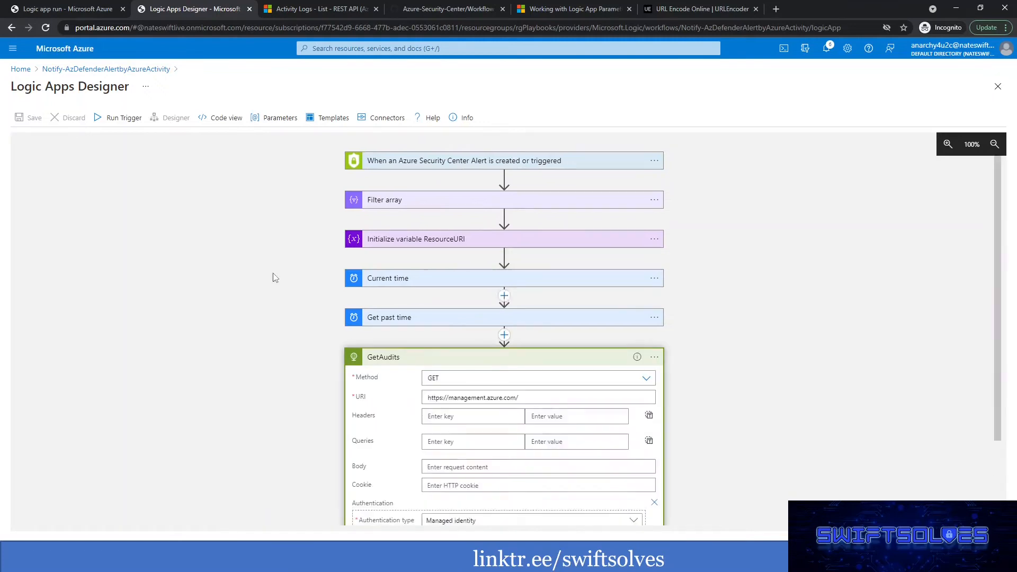
pyautogui.scroll(-2, 246, 253)
pyautogui.click(531, 298)
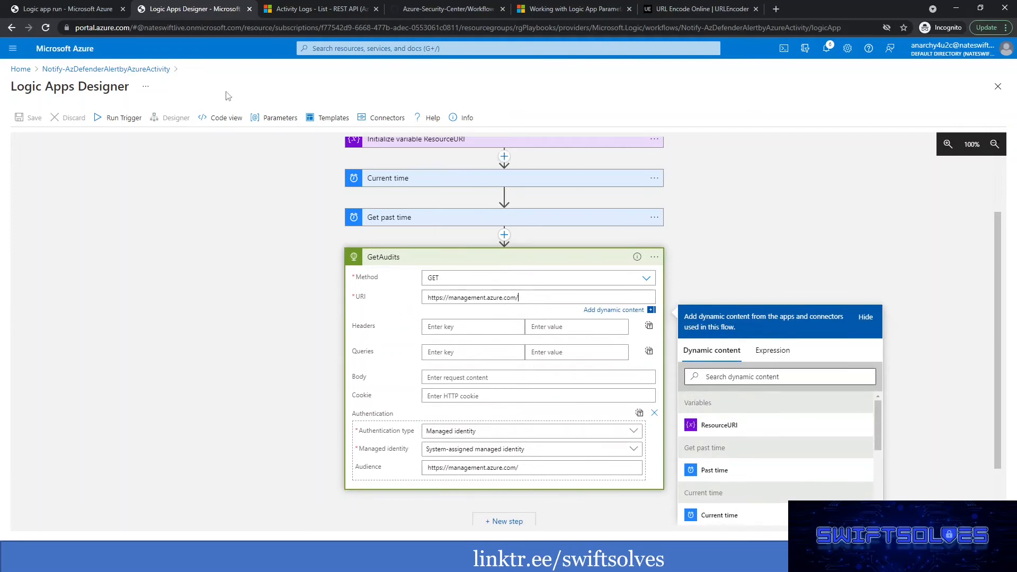
# Examine the Activity Logs - List request URL in the REST API documentation, including its $filter and api-version parameters.
pyautogui.click(315, 8)
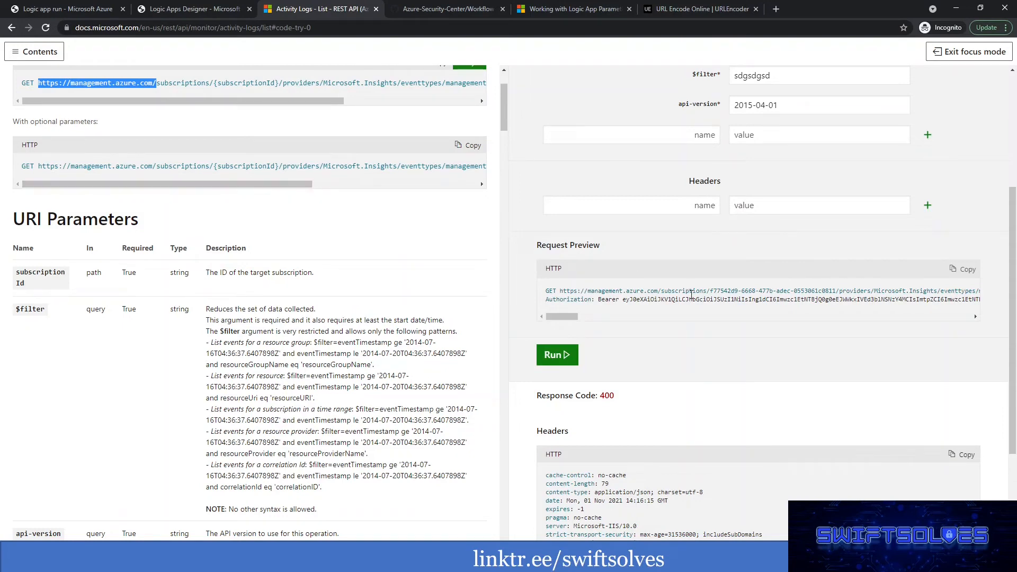
pyautogui.moveTo(568, 316); pyautogui.dragTo(588, 318)
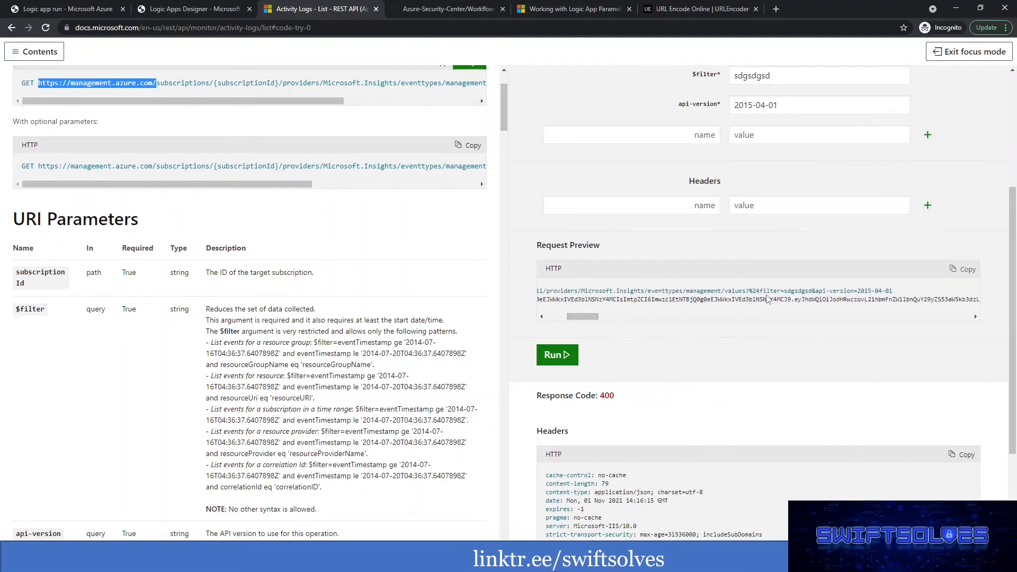
pyautogui.doubleClick(787, 292)
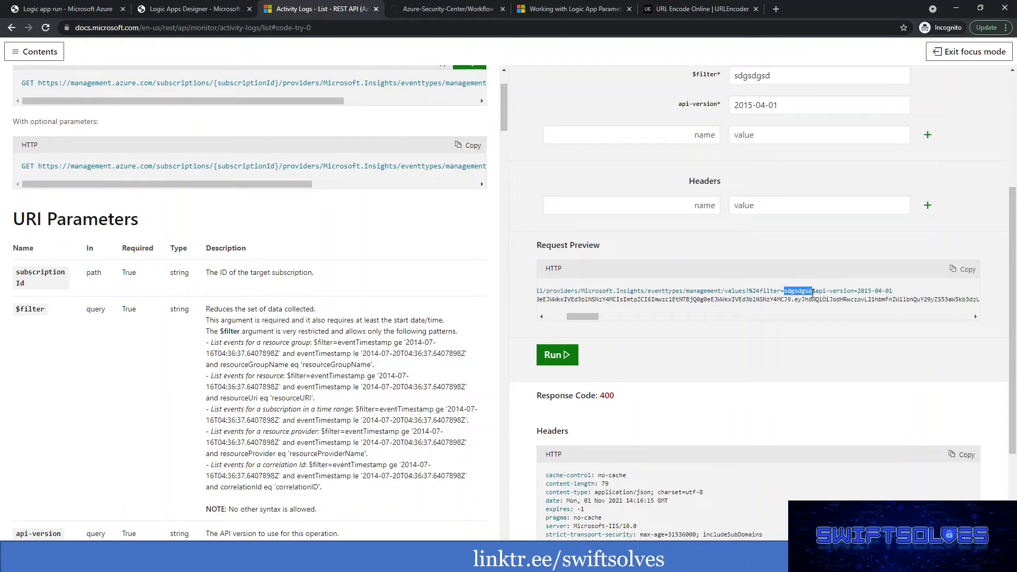
pyautogui.click(786, 292)
pyautogui.moveTo(748, 292); pyautogui.dragTo(760, 291)
pyautogui.moveTo(812, 291); pyautogui.dragTo(893, 292)
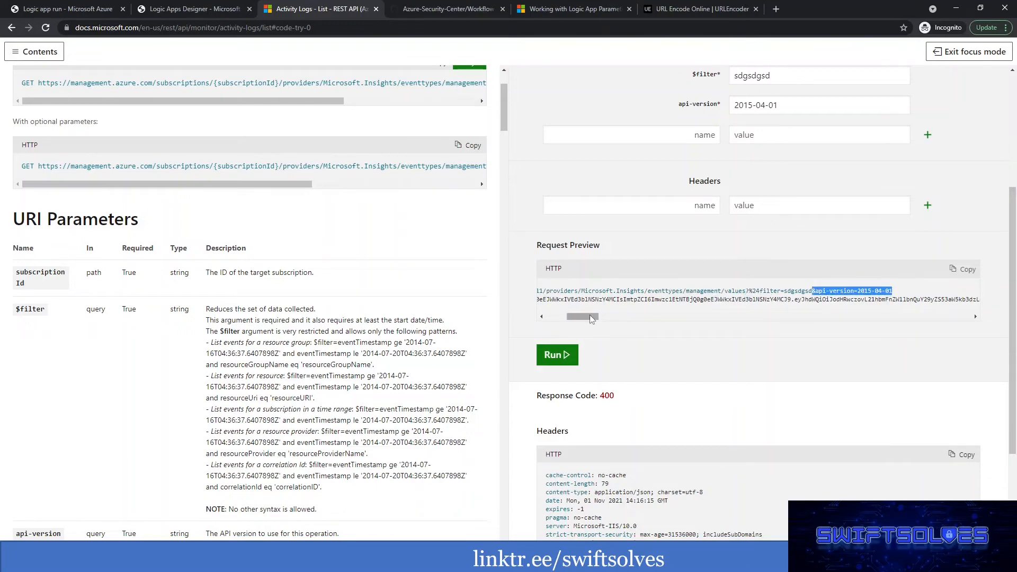
pyautogui.moveTo(589, 315); pyautogui.dragTo(572, 321)
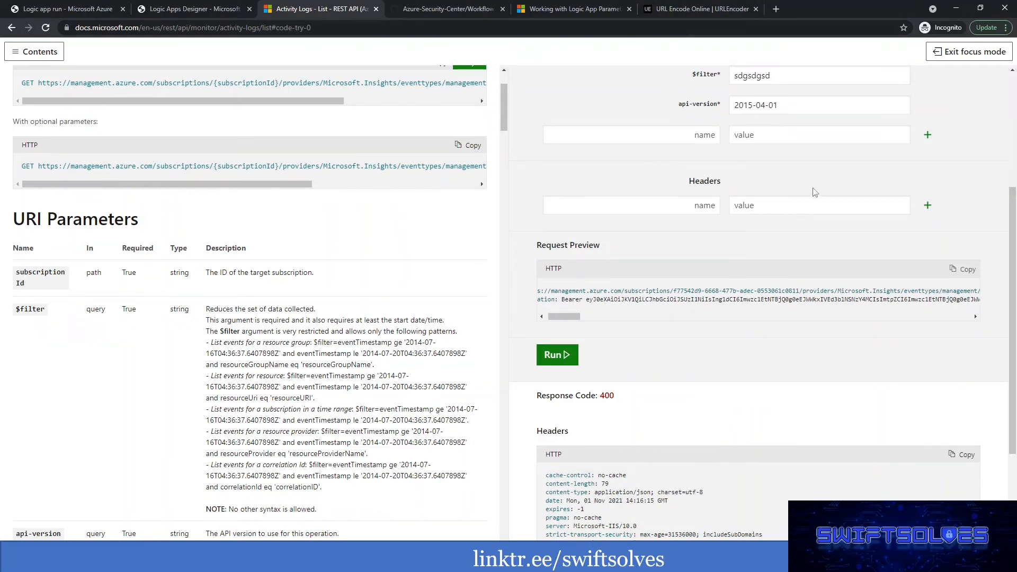
pyautogui.scroll(1, 300, 327)
pyautogui.scroll(2, 300, 327)
pyautogui.moveTo(351, 206); pyautogui.dragTo(453, 209)
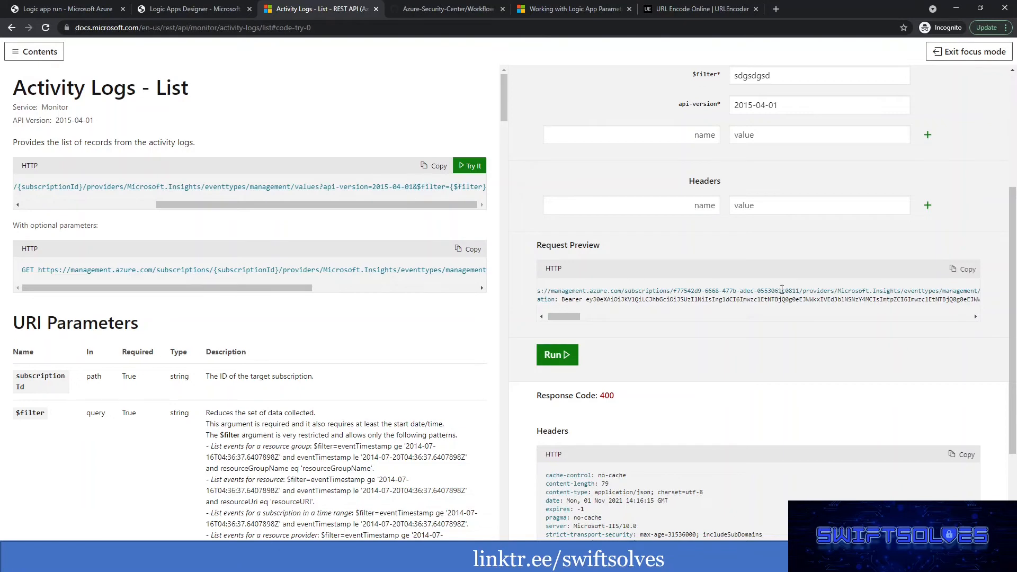
pyautogui.click(554, 213)
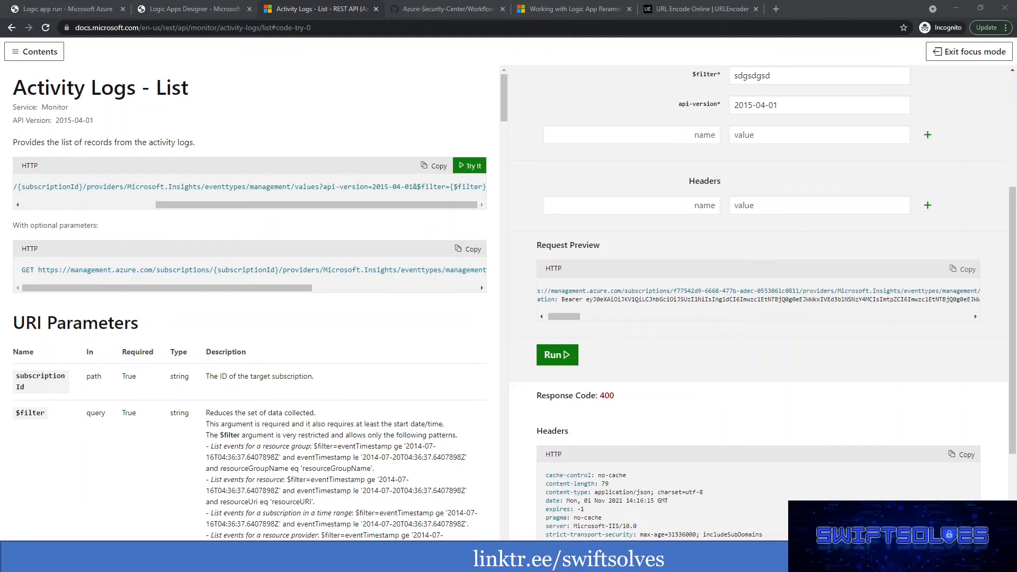
# Replace the GetAudits URI with the activity-log URL containing {SUBIDHERE}, a Past time to Current time eventTimestamp filter, {RESOURCEURI} and api-version=2015-04-01.
pyautogui.click(204, 11)
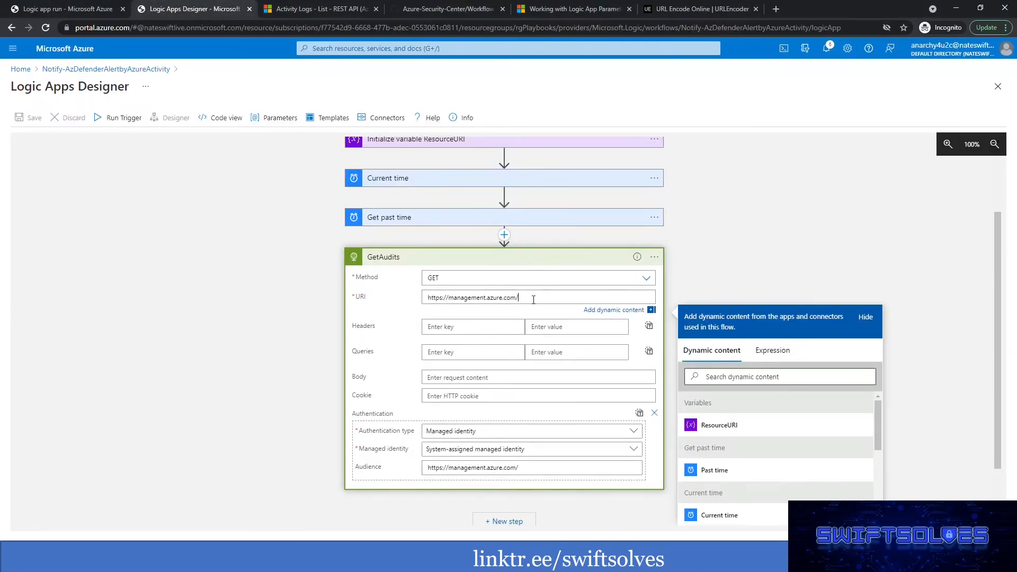
pyautogui.moveTo(539, 296); pyautogui.dragTo(377, 291)
pyautogui.write("https://management.azure.com/subscriptions/{SUBIDHERE}/providers/microsoft.insights/eventtypes/management/values?%24filter=eventTimestamp%20ge%20'Past time'%20and%20eventTimestamp%20le%20'Current time'%20and%20resourceUri%20eq%20'{RESOURCEURI}'&api-version=2015-04-01")
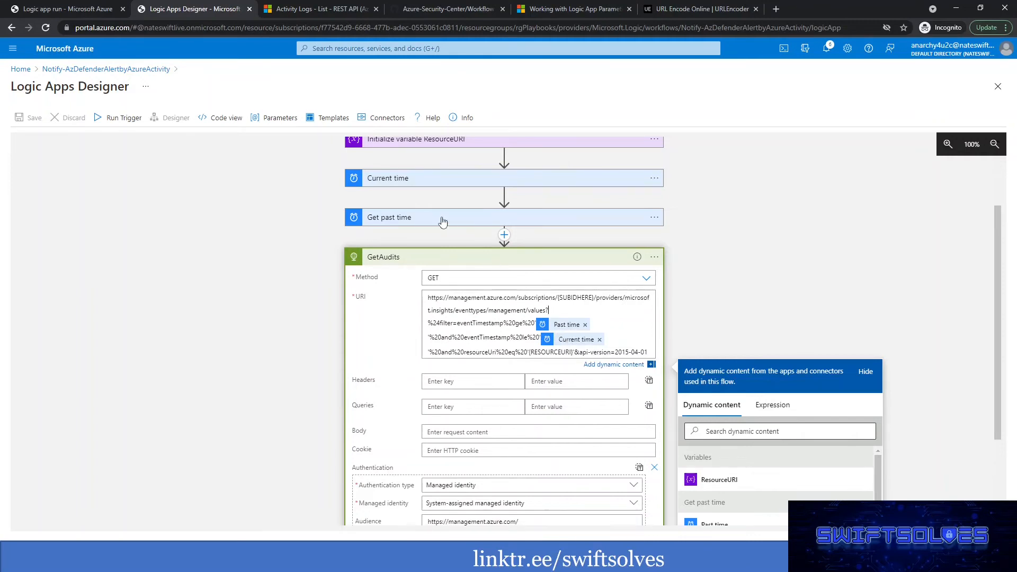
pyautogui.click(421, 222)
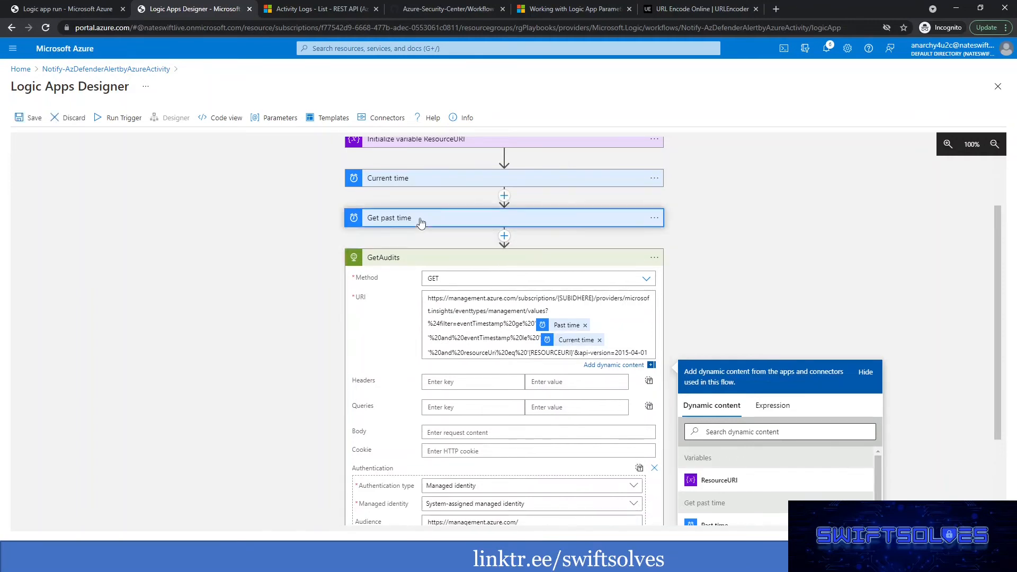
pyautogui.click(421, 223)
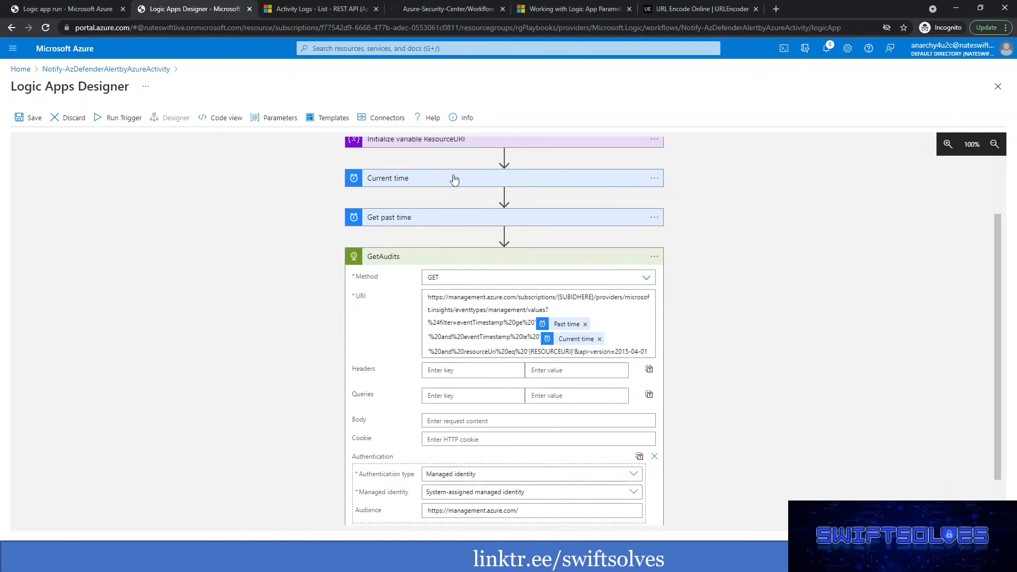
pyautogui.click(474, 180)
pyautogui.click(475, 181)
# Replace the {RESOURCEURI} placeholder in the GetAudits URI with the ResourceURI variable, enclosed in single quotes.
pyautogui.moveTo(530, 351); pyautogui.dragTo(572, 353)
pyautogui.click(572, 354)
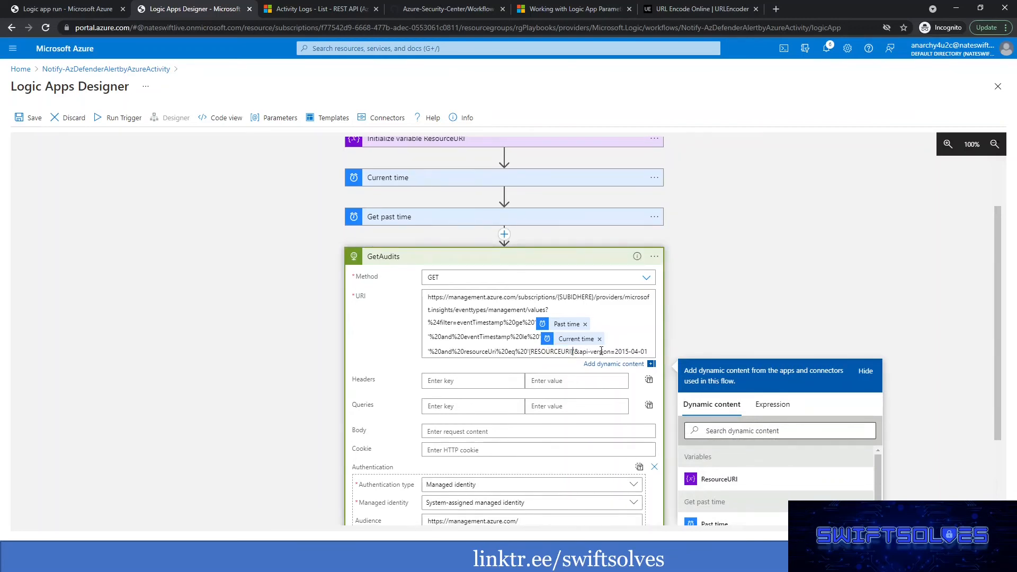
pyautogui.press('Delete')
pyautogui.press('Delete')
pyautogui.press('BackSpace')
pyautogui.press('BackSpace')
pyautogui.press('BackSpace')
pyautogui.press('BackSpace')
pyautogui.press('BackSpace')
pyautogui.press('BackSpace')
pyautogui.press('BackSpace')
pyautogui.press('BackSpace')
pyautogui.press('BackSpace')
pyautogui.press('BackSpace')
pyautogui.press('BackSpace')
pyautogui.write("'")
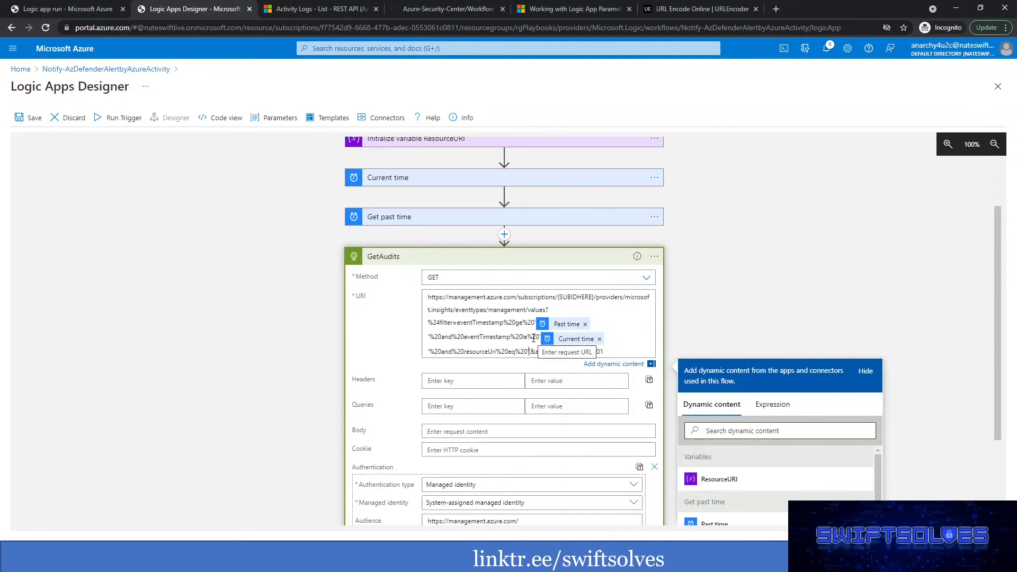
pyautogui.click(719, 480)
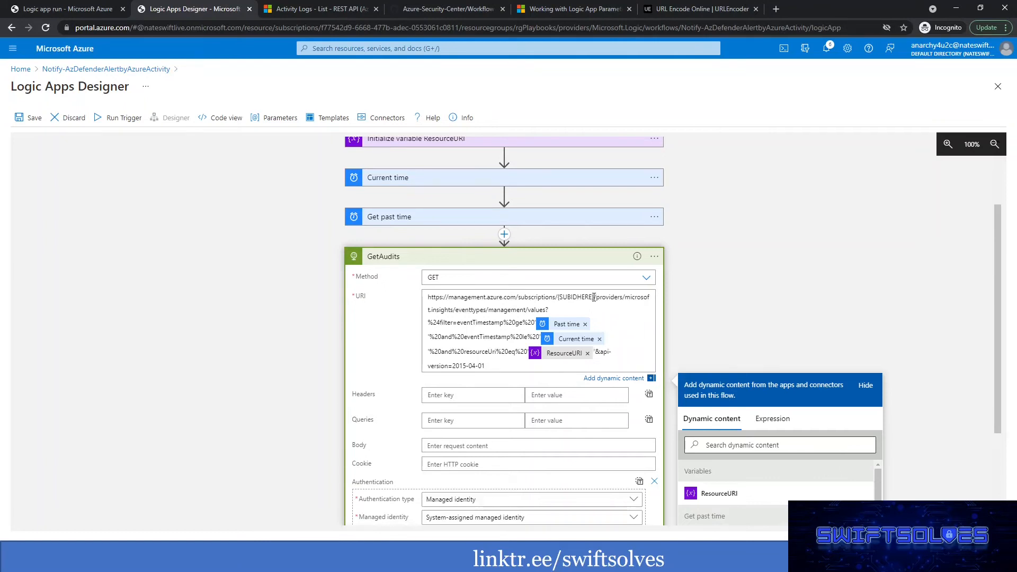
# Examine the ResourceURI value in the 11/1/2021, 10:26 AM logic app run to locate its subscription ID segment.
pyautogui.scroll(1, 444, 243)
pyautogui.scroll(1, 444, 247)
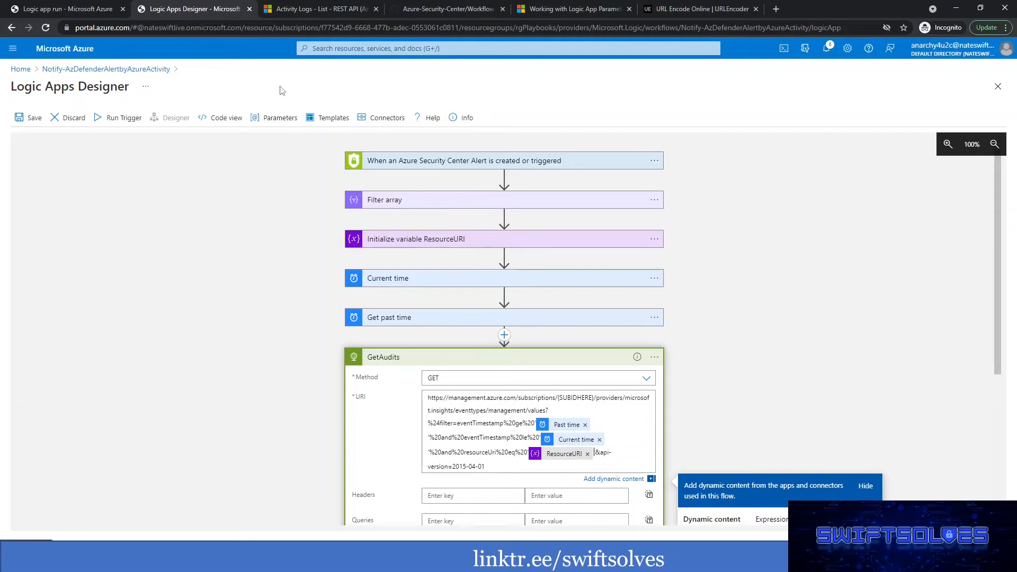
pyautogui.click(90, 9)
pyautogui.scroll(3, 578, 183)
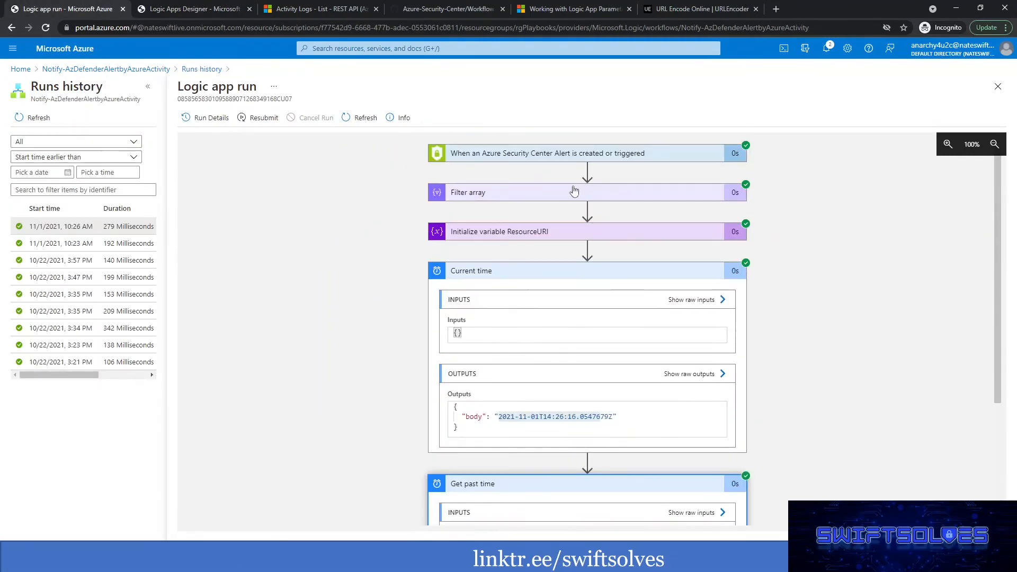
pyautogui.click(505, 232)
pyautogui.moveTo(514, 356); pyautogui.dragTo(662, 357)
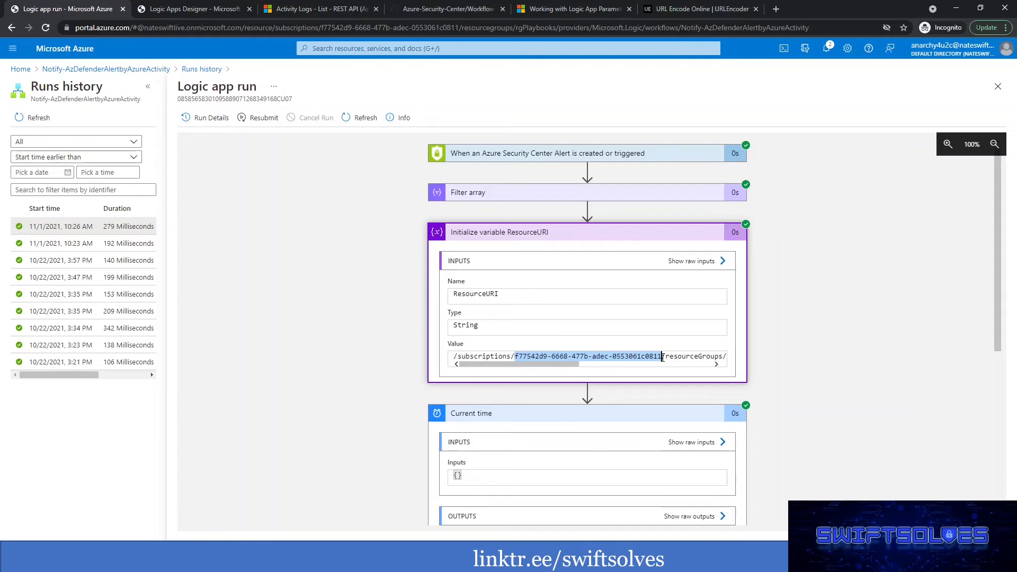
# Copy the expression first(skip(split(triggerBody()?['properties']?['resourceDetails']?['id'],'/'),8)) from the Tech Community article on Logic App parameters.
pyautogui.click(552, 10)
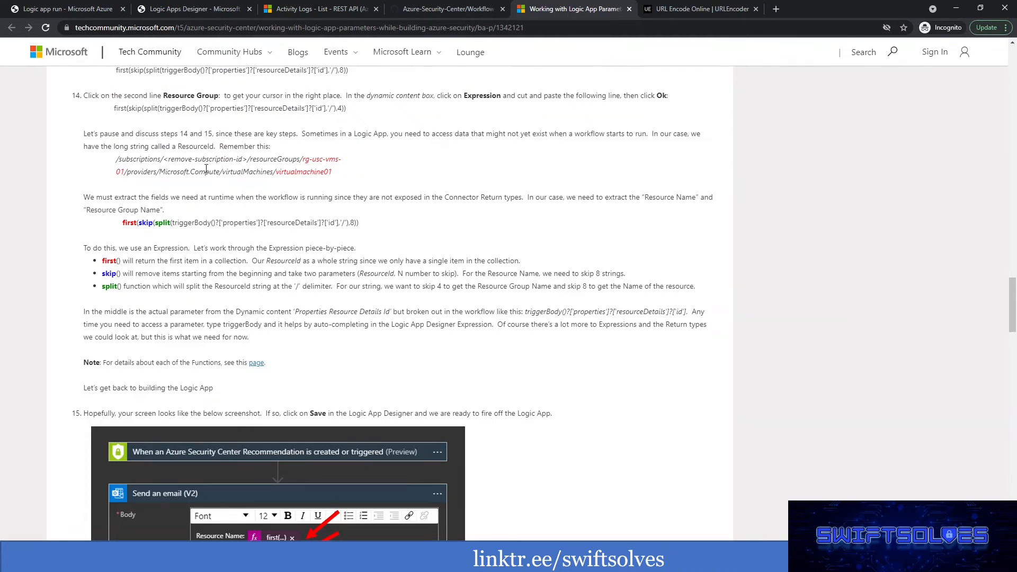
pyautogui.moveTo(121, 223); pyautogui.dragTo(173, 223)
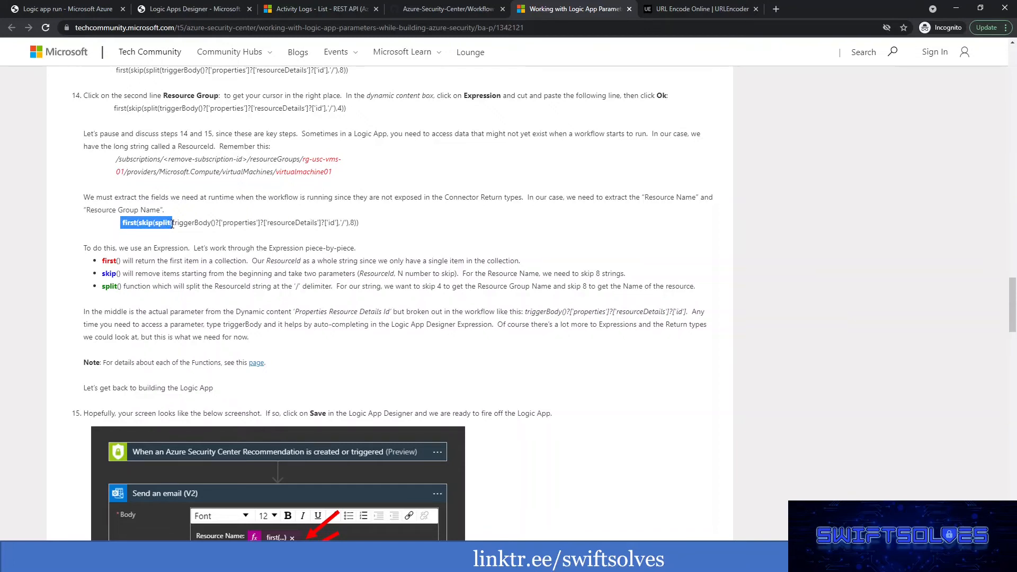
pyautogui.moveTo(173, 224); pyautogui.dragTo(345, 221)
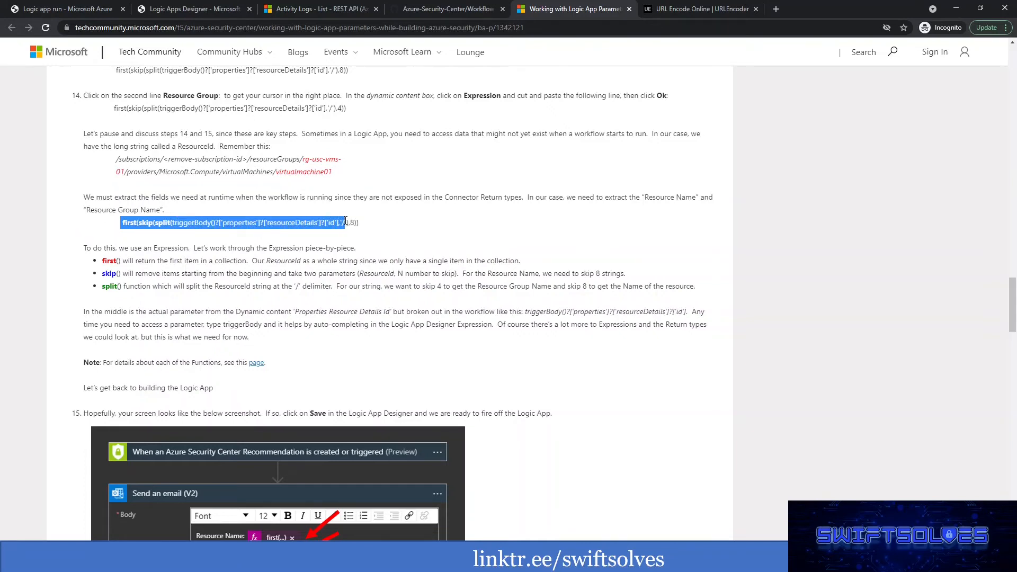
pyautogui.doubleClick(352, 223)
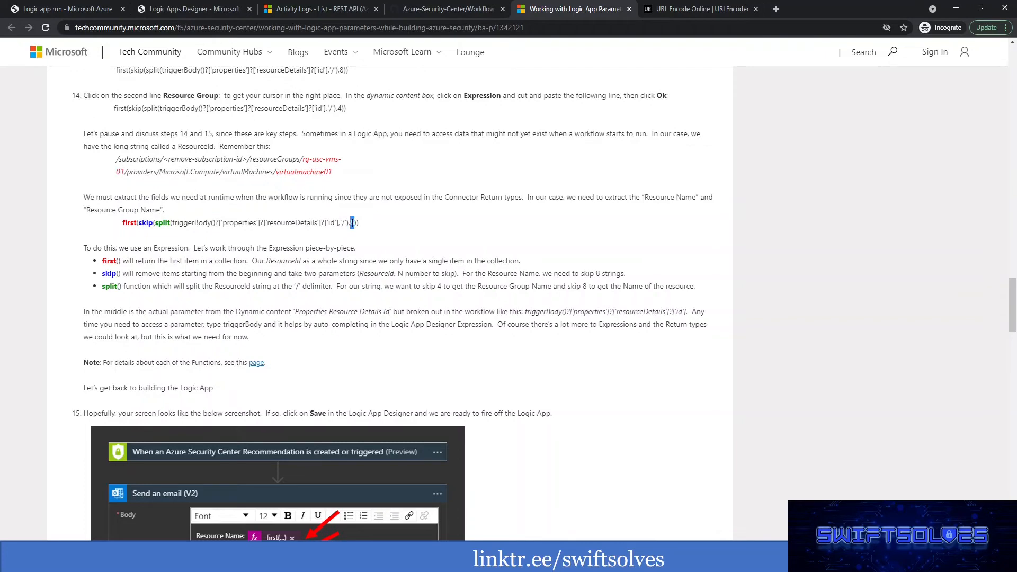
pyautogui.click(356, 222)
pyautogui.moveTo(359, 222); pyautogui.dragTo(124, 223)
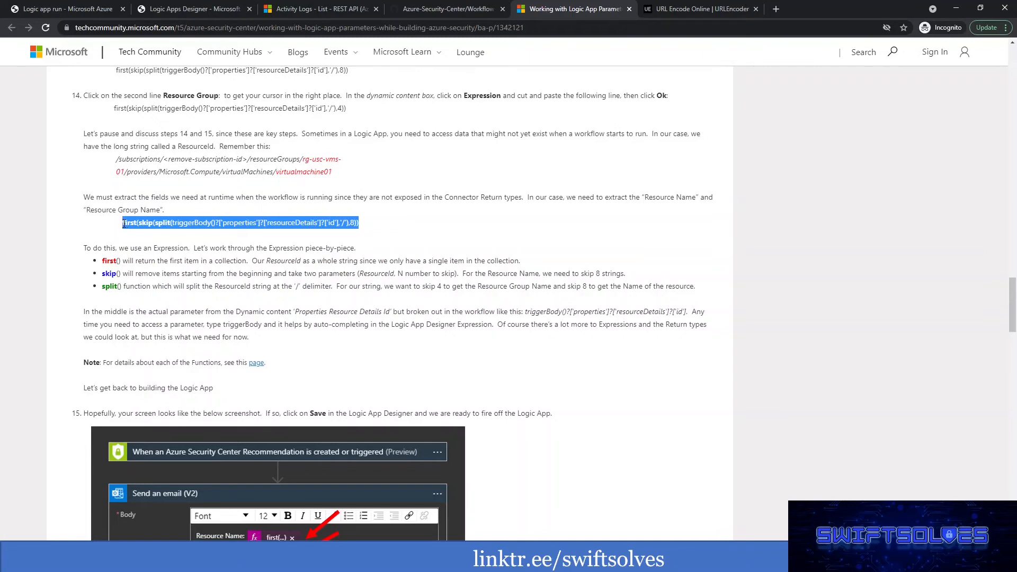
# Return to the Logic Apps Designer and remove the {SUBIDHERE} placeholder from the GetAudits URI.
pyautogui.click(149, 9)
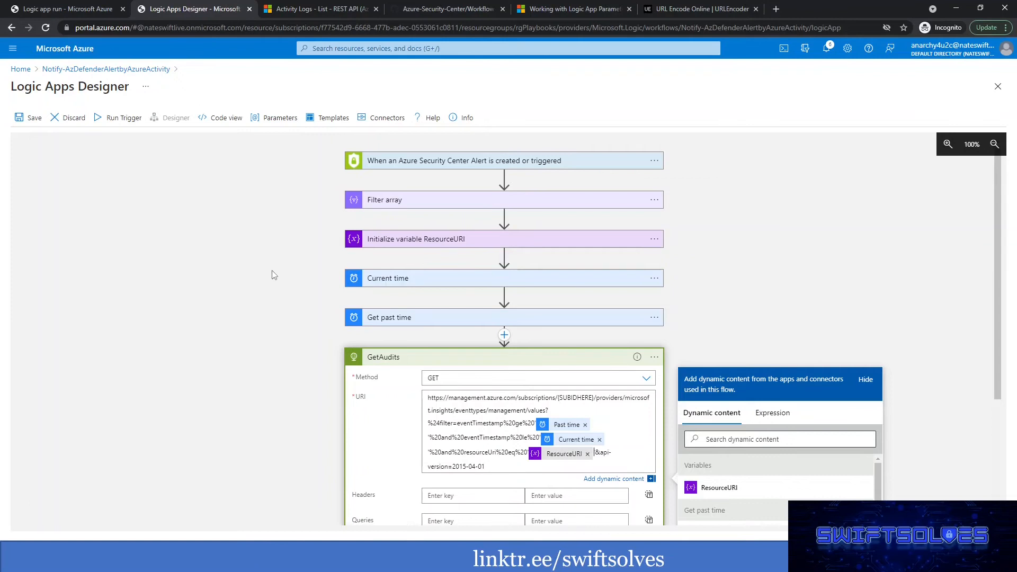
pyautogui.click(323, 272)
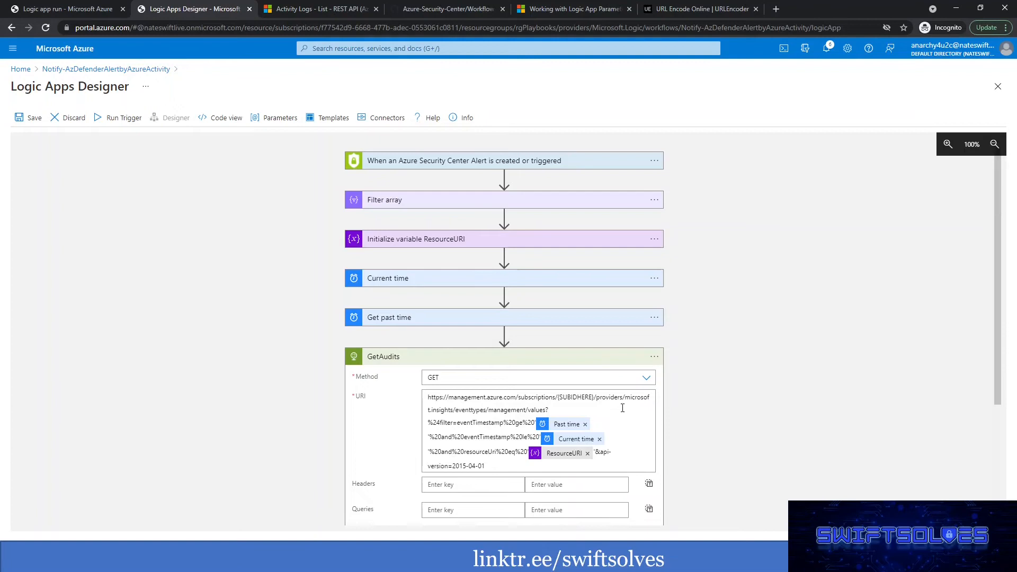
pyautogui.click(595, 402)
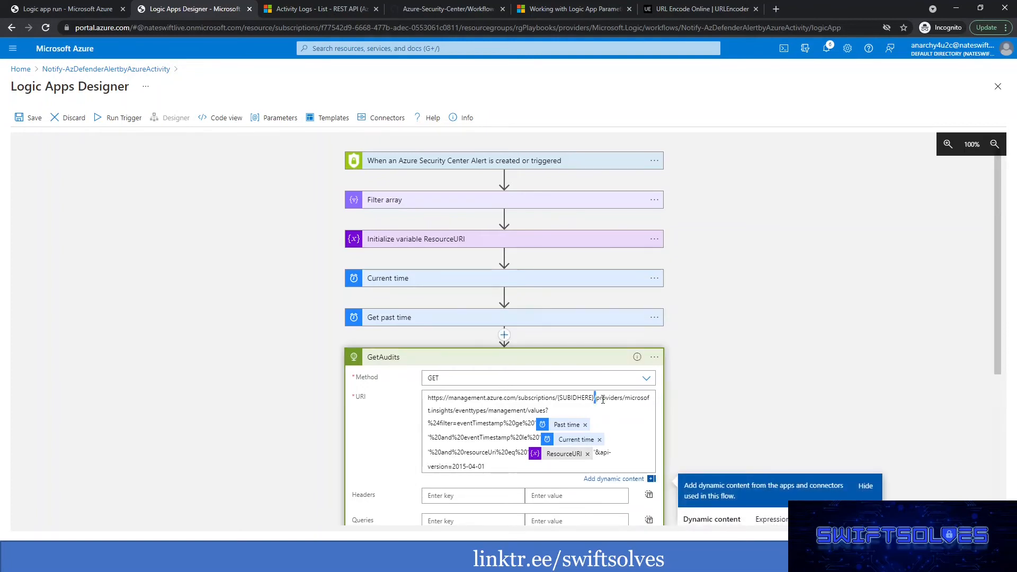
pyautogui.press('Right')
pyautogui.press('BackSpace')
pyautogui.press('BackSpace')
pyautogui.press('BackSpace')
pyautogui.press('BackSpace')
pyautogui.press('BackSpace')
pyautogui.press('BackSpace')
pyautogui.press('BackSpace')
pyautogui.press('BackSpace')
pyautogui.press('BackSpace')
pyautogui.press('BackSpace')
pyautogui.press('BackSpace')
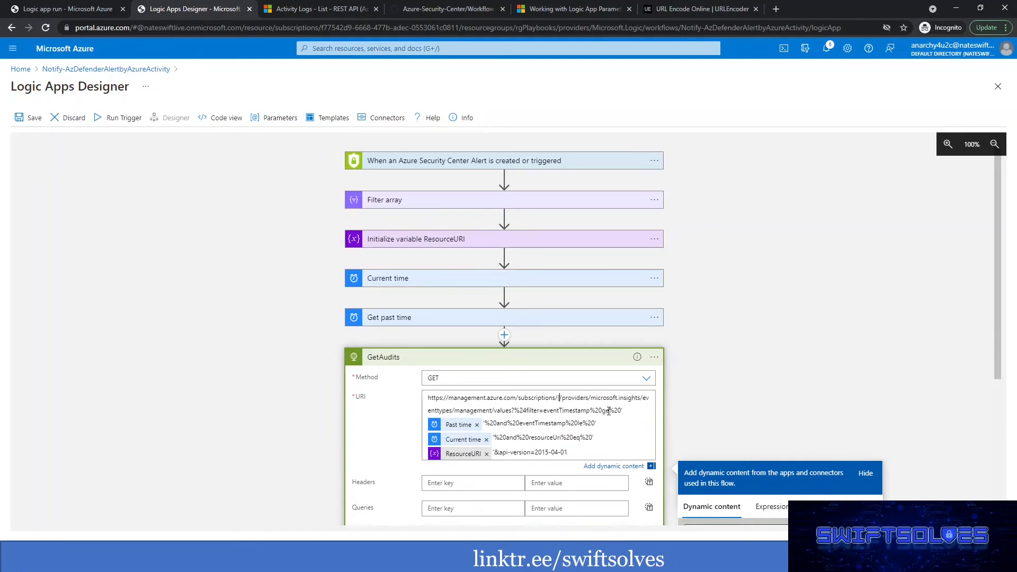
# Insert the expression first(skip(split(variables('ResourceURI'),'/'),2)) after /subscriptions/ in the GetAudits URI, adapting the copied expression.
pyautogui.scroll(-3, 764, 249)
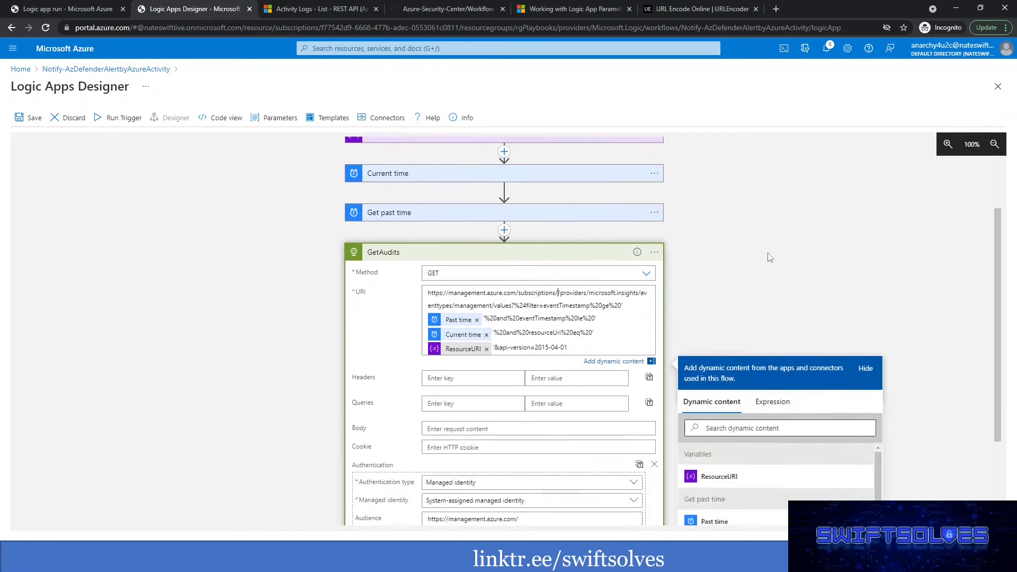
pyautogui.click(771, 350)
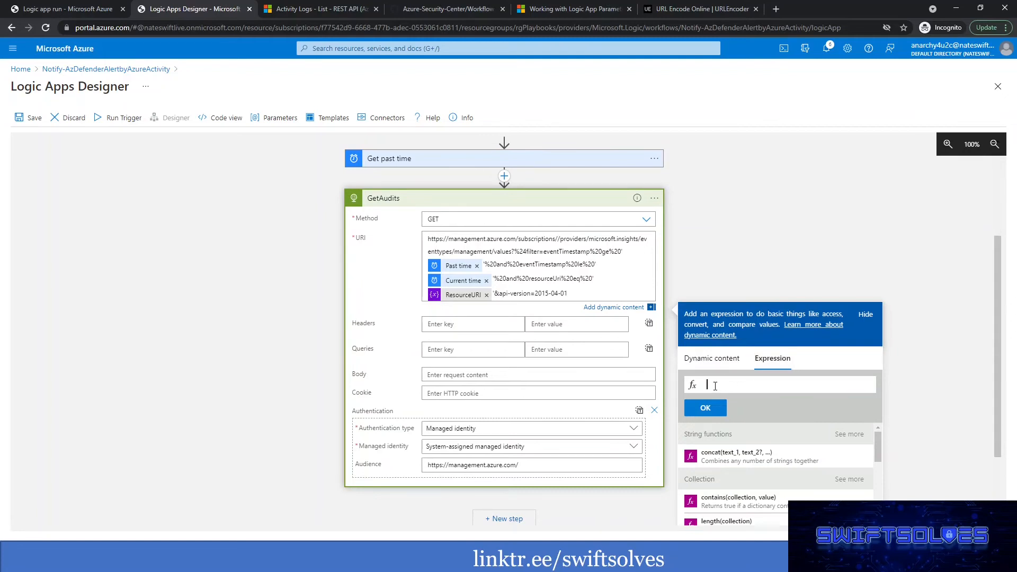
pyautogui.hotkey('ctrl', 'v')
pyautogui.press('BackSpace')
pyautogui.press('BackSpace')
pyautogui.press('BackSpace')
pyautogui.press('BackSpace')
pyautogui.press('BackSpace')
pyautogui.press('BackSpace')
pyautogui.press('BackSpace')
pyautogui.press('BackSpace')
pyautogui.press('BackSpace')
pyautogui.press('BackSpace')
pyautogui.press('BackSpace')
pyautogui.press('BackSpace')
pyautogui.press('BackSpace')
pyautogui.press('BackSpace')
pyautogui.press('BackSpace')
pyautogui.press('BackSpace')
pyautogui.press('BackSpace')
pyautogui.press('BackSpace')
pyautogui.press('BackSpace')
pyautogui.press('BackSpace')
pyautogui.press('BackSpace')
pyautogui.press('BackSpace')
pyautogui.press('BackSpace')
pyautogui.press('BackSpace')
pyautogui.press('BackSpace')
pyautogui.press('BackSpace')
pyautogui.press('BackSpace')
pyautogui.press('BackSpace')
pyautogui.press('BackSpace')
pyautogui.press('BackSpace')
pyautogui.press('BackSpace')
pyautogui.press('BackSpace')
pyautogui.press('BackSpace')
pyautogui.press('BackSpace')
pyautogui.press('BackSpace')
pyautogui.press('BackSpace')
pyautogui.press('BackSpace')
pyautogui.press('BackSpace')
pyautogui.press('BackSpace')
pyautogui.press('BackSpace')
pyautogui.press('BackSpace')
pyautogui.press('BackSpace')
pyautogui.press('Left')
pyautogui.press('Left')
pyautogui.press('BackSpace')
pyautogui.press('BackSpace')
pyautogui.press('BackSpace')
pyautogui.press('BackSpace')
pyautogui.press('BackSpace')
pyautogui.press('BackSpace')
pyautogui.press('BackSpace')
pyautogui.press('BackSpace')
pyautogui.press('BackSpace')
pyautogui.press('BackSpace')
pyautogui.press('BackSpace')
pyautogui.write('variables')
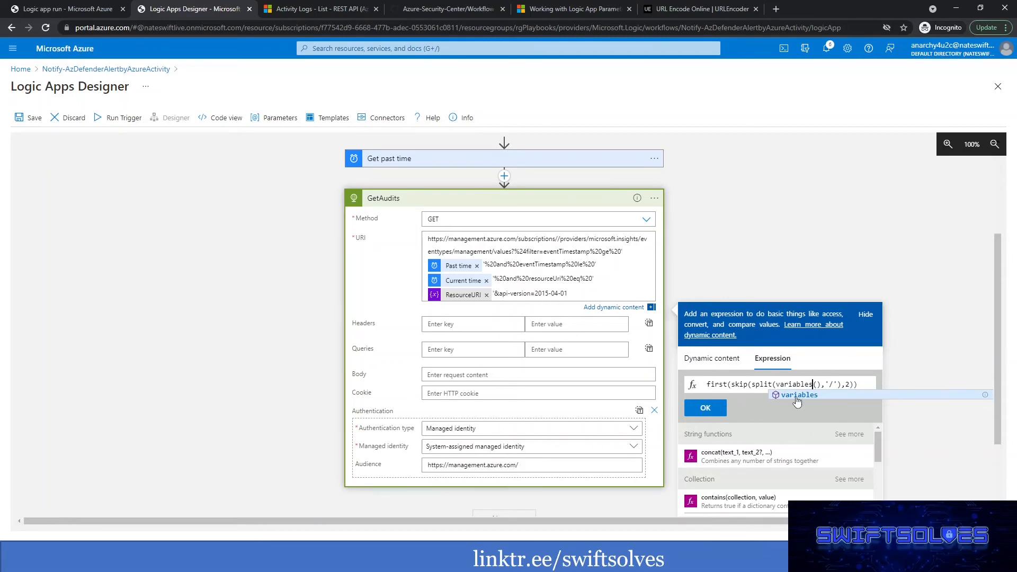
pyautogui.click(797, 396)
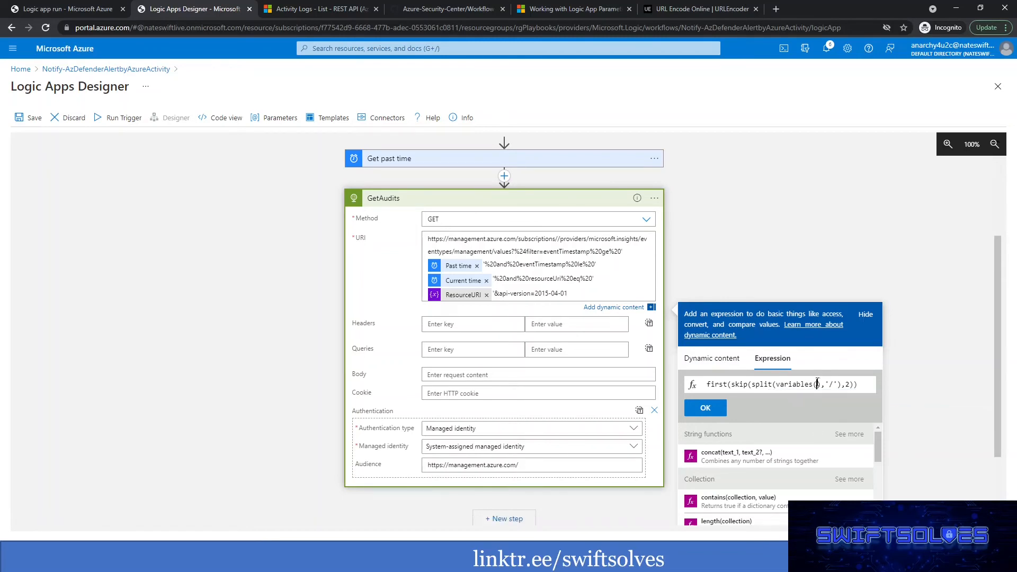
pyautogui.write("'ResourceURI")
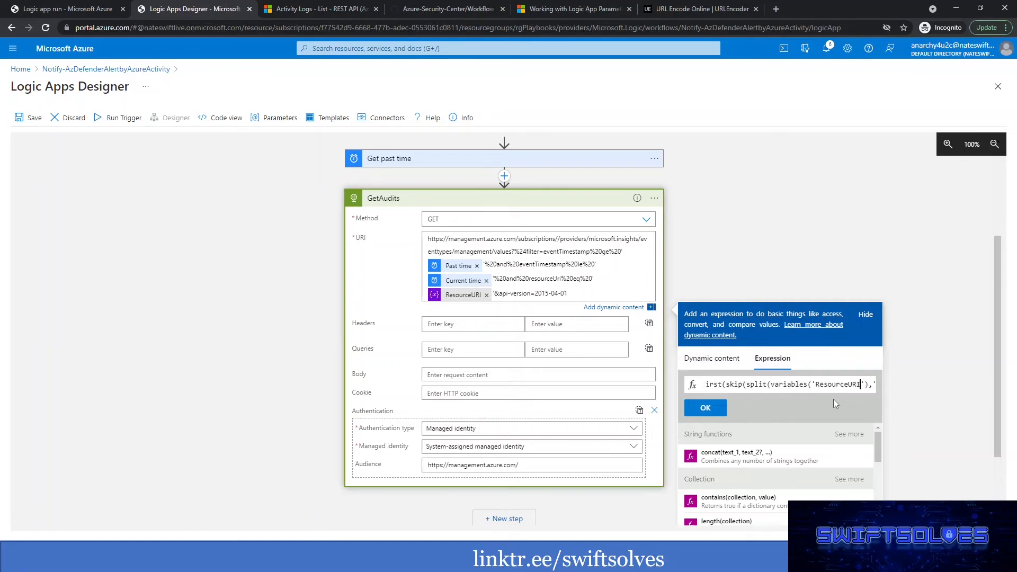
pyautogui.click(705, 408)
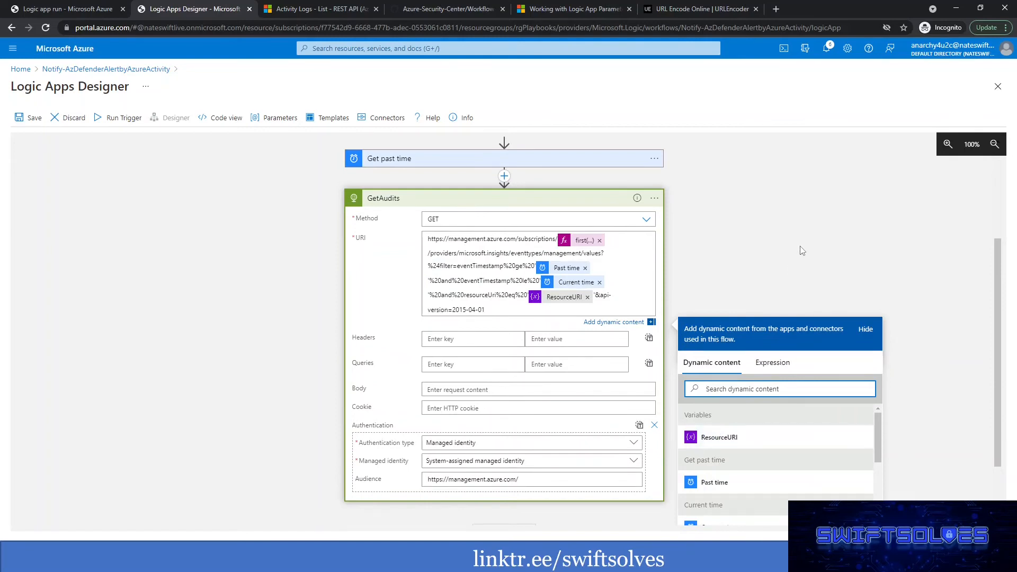
# Examine the ResourceURI value in the 11/1/2021, 10:26 AM run to check which slash-separated segments precede the subscription ID.
pyautogui.click(785, 262)
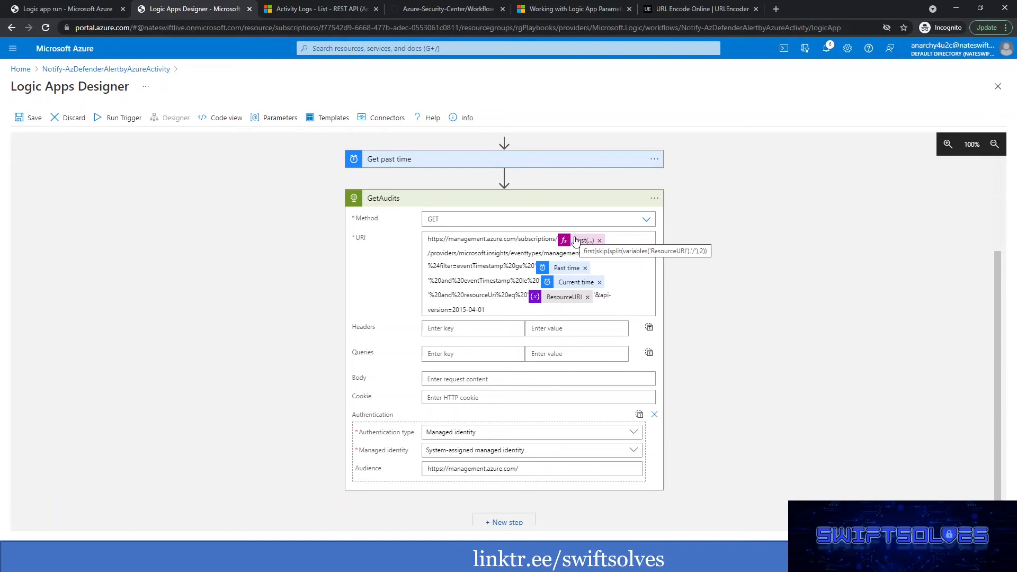
pyautogui.click(61, 8)
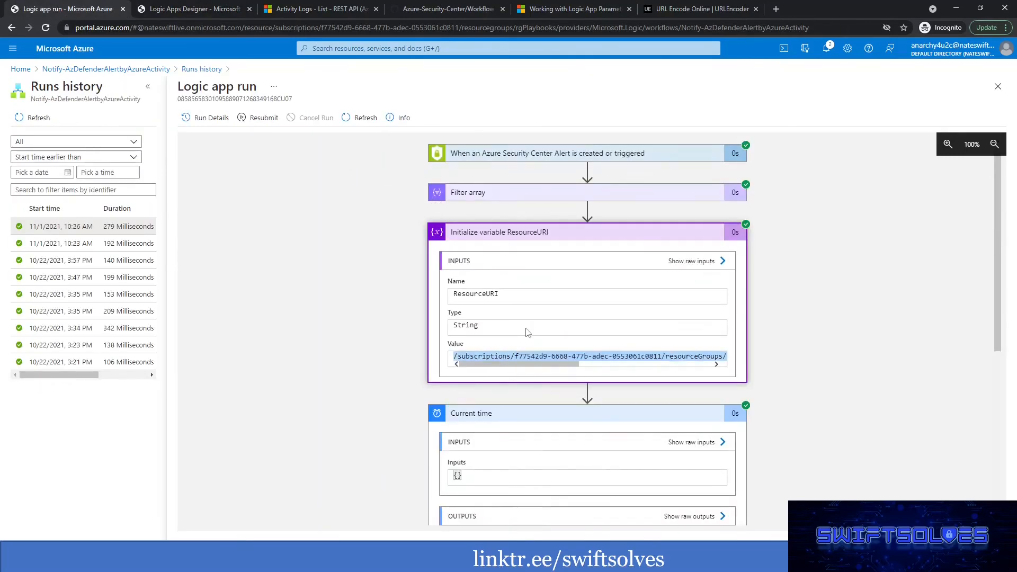
pyautogui.click(514, 357)
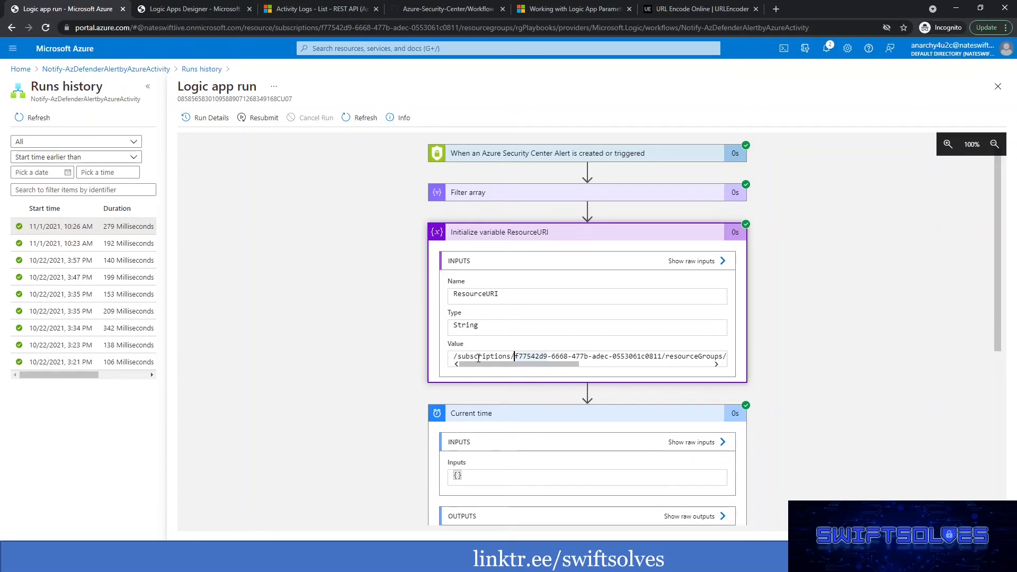
pyautogui.click(477, 357)
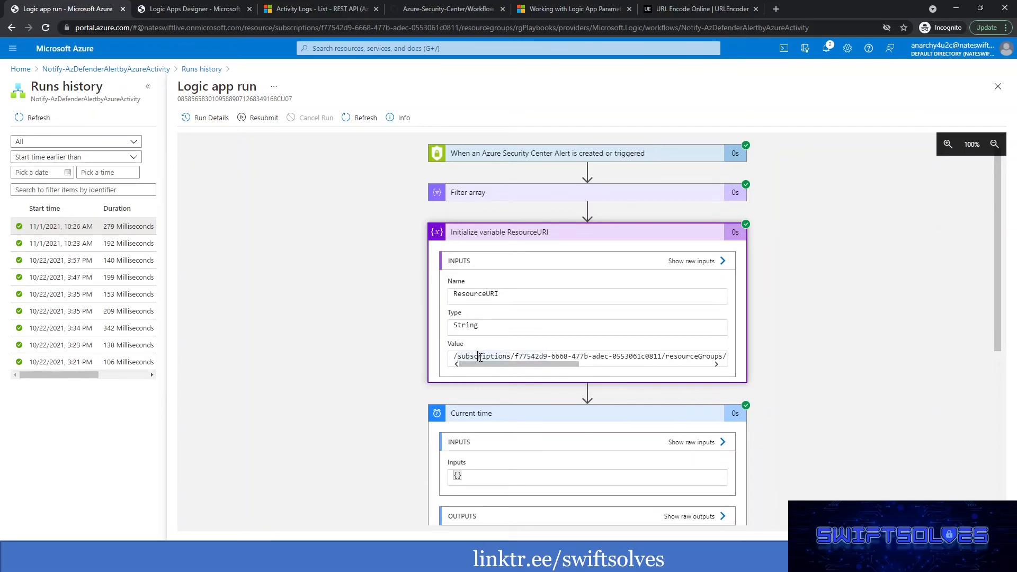
pyautogui.moveTo(513, 356); pyautogui.dragTo(418, 350)
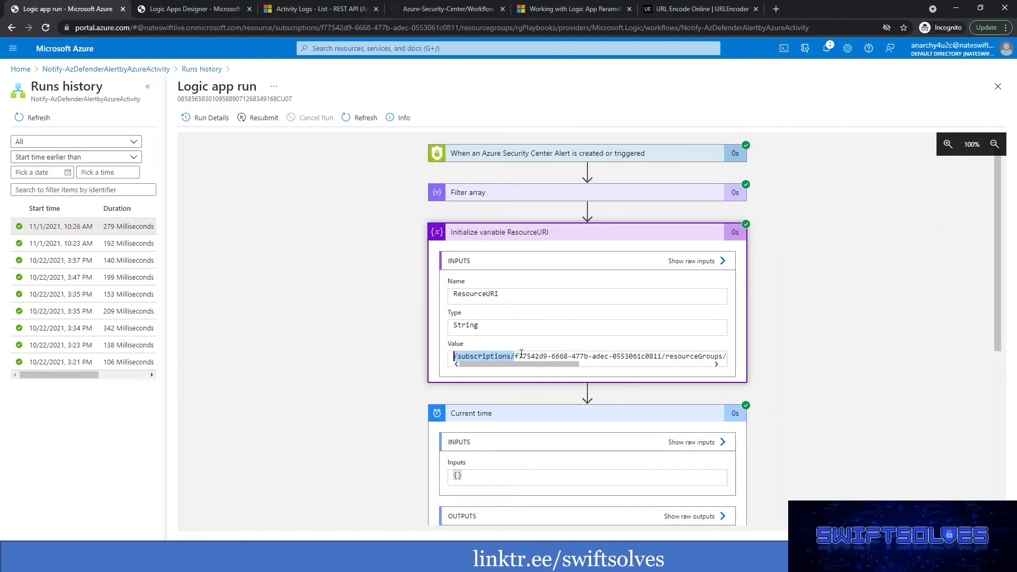
# Save the logic app with the updated GetAudits URI and resubmit the 11/1/2021, 10:26 AM run.
pyautogui.click(185, 9)
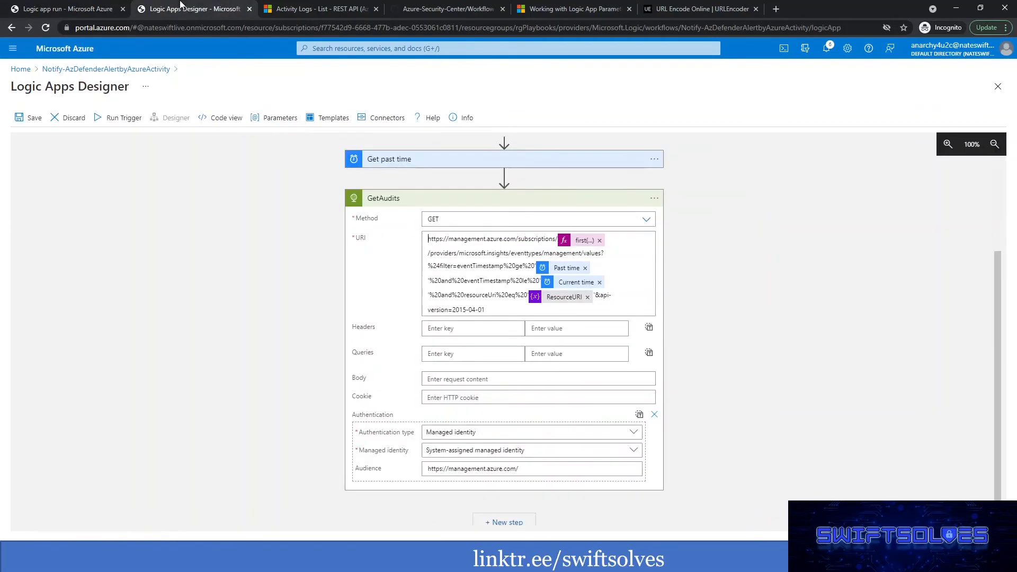
pyautogui.click(34, 118)
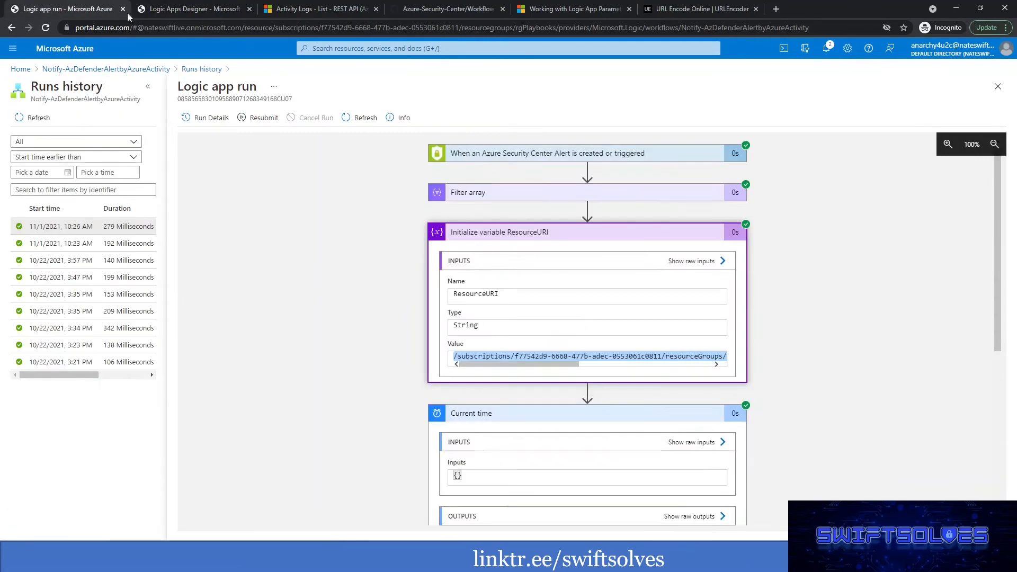
pyautogui.click(263, 118)
pyautogui.click(199, 175)
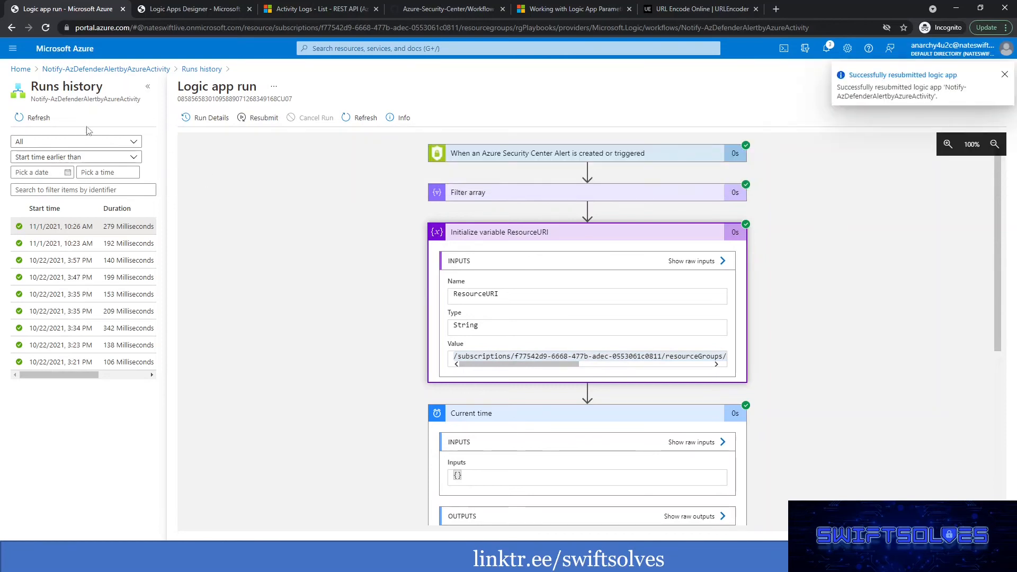
# Refresh the runs history, open the newest run and inspect the full GetAudits request URI, including its timestamps, resource and API version.
pyautogui.click(45, 120)
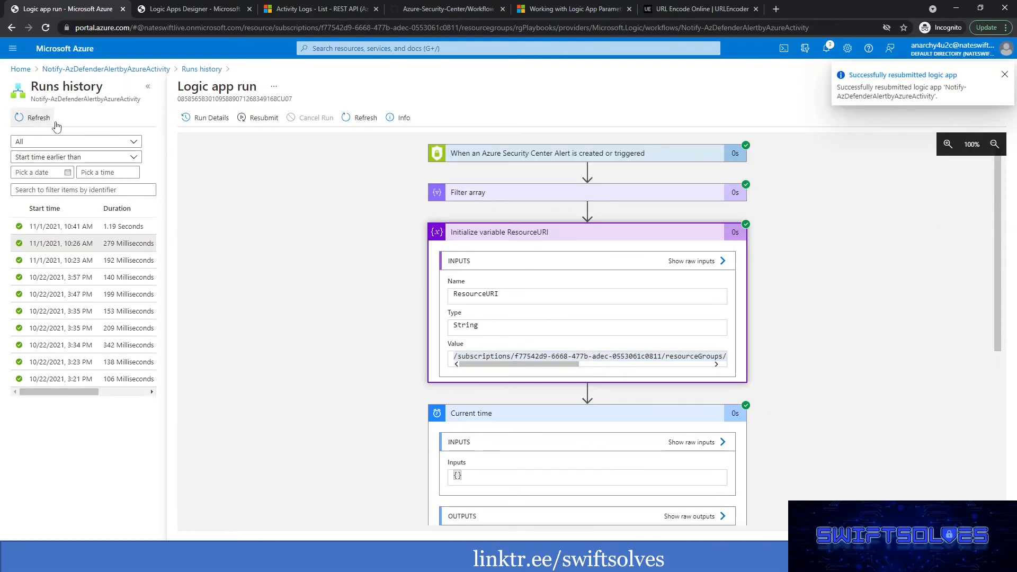
pyautogui.click(89, 232)
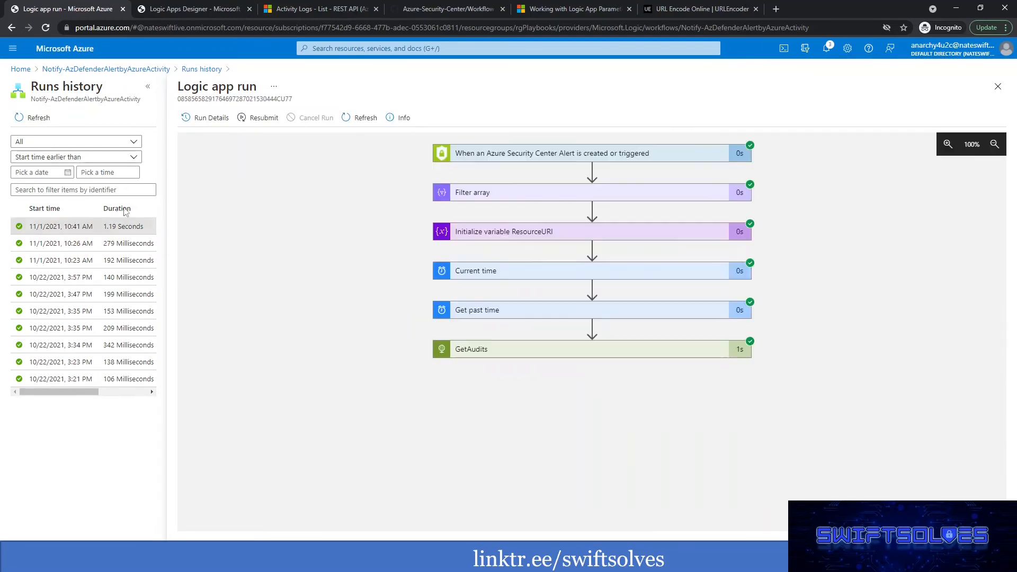
pyautogui.click(494, 350)
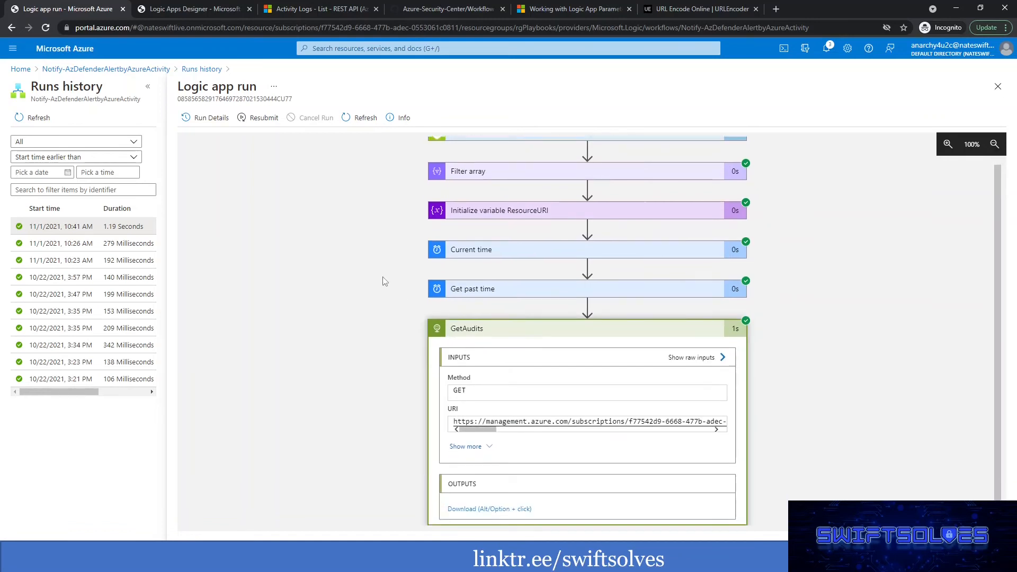
pyautogui.moveTo(480, 430); pyautogui.dragTo(574, 437)
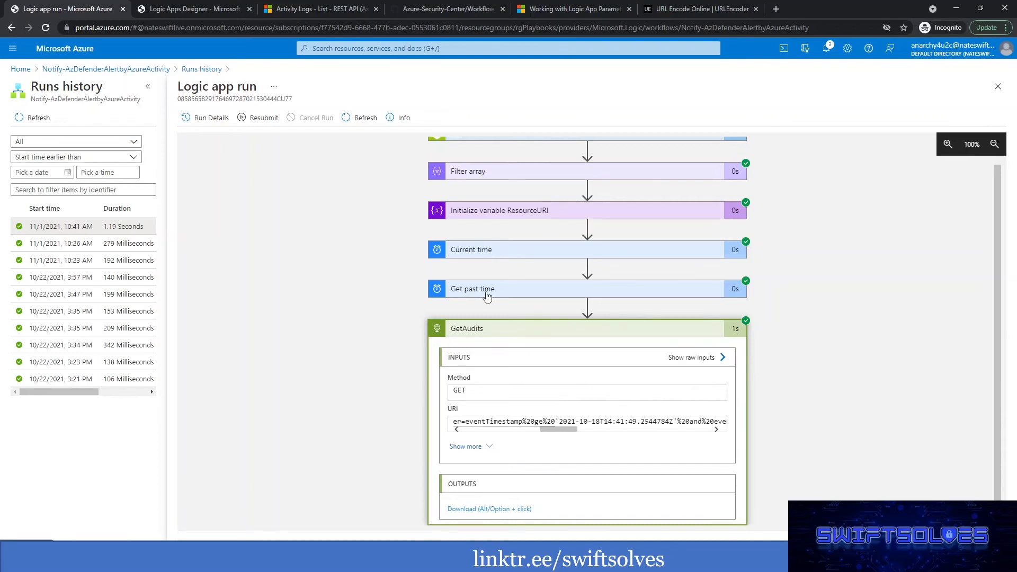
pyautogui.moveTo(559, 430); pyautogui.dragTo(588, 433)
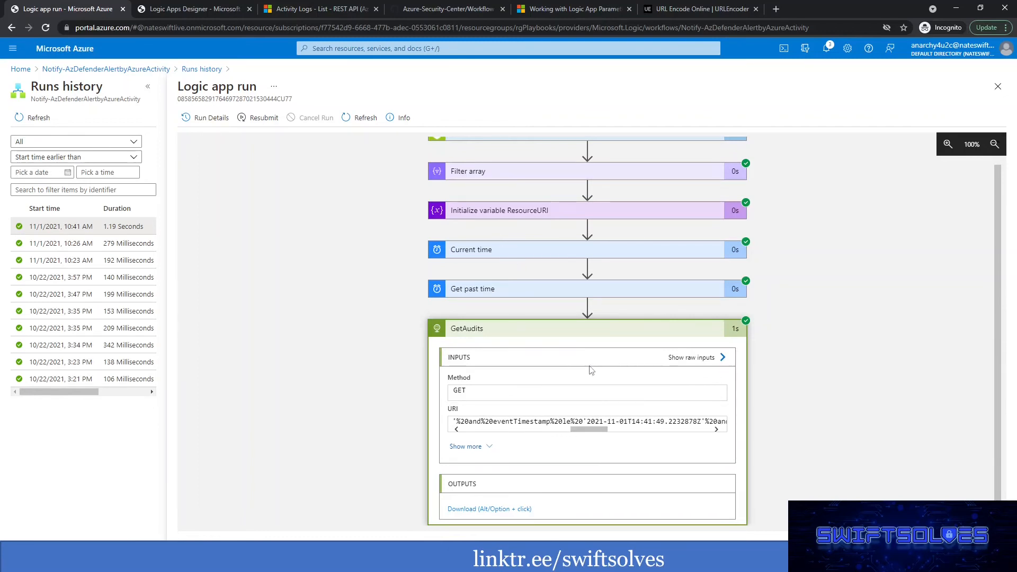
pyautogui.moveTo(597, 432); pyautogui.dragTo(697, 430)
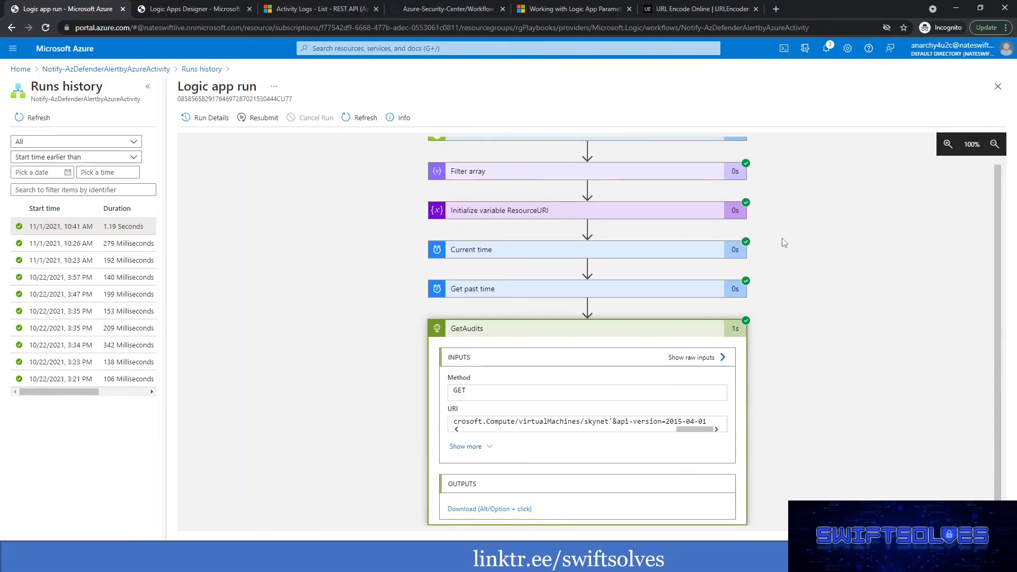
# Open the GetAudits output of the newest run and copy its entire JSON content.
pyautogui.click(486, 508)
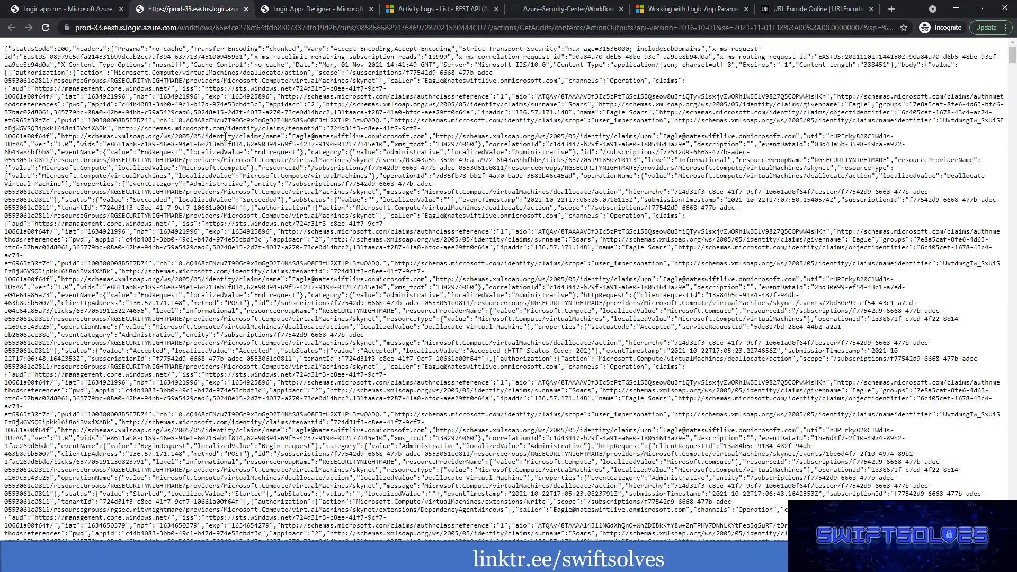
pyautogui.hotkey('ctrl', 'a')
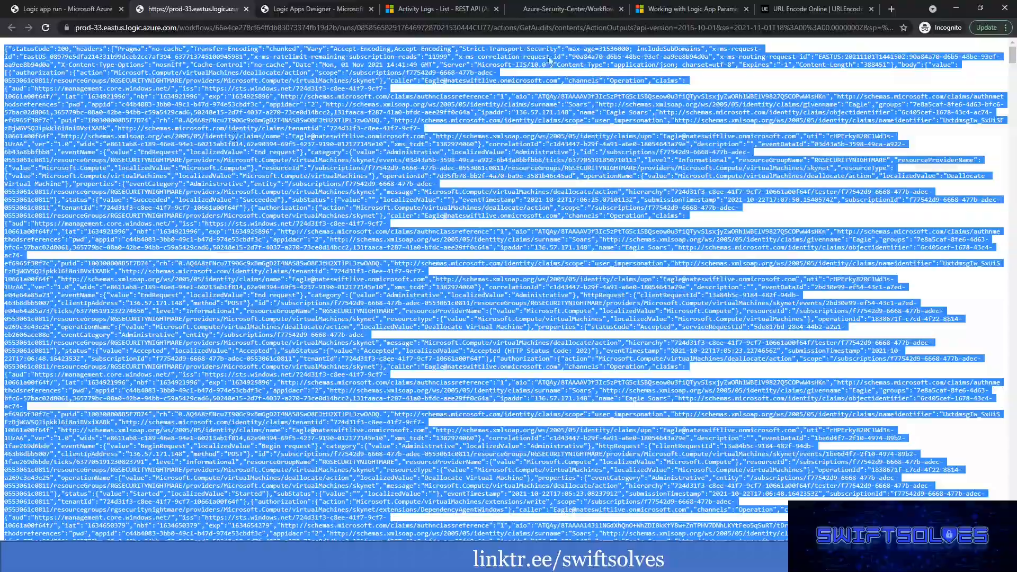
pyautogui.scroll(-20, 605, 95)
pyautogui.scroll(-20, 605, 96)
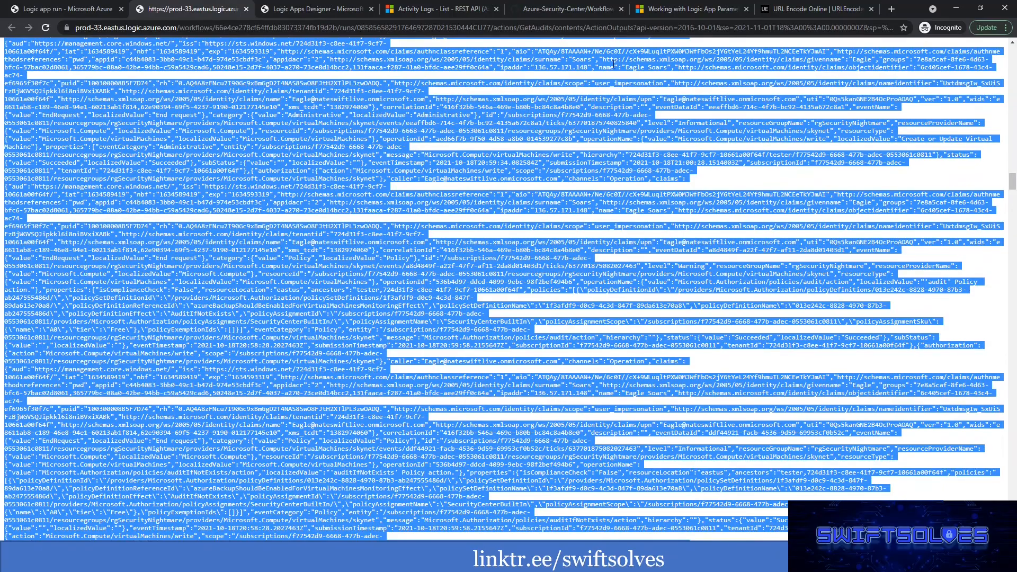
pyautogui.scroll(-6, 613, 63)
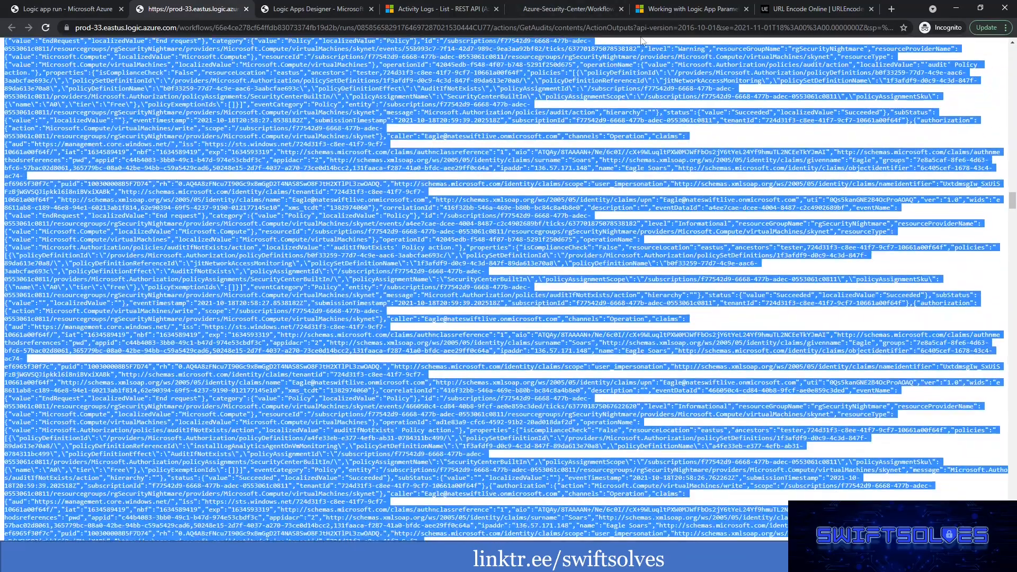
# Search the web for json lint in a new browser tab, open JSONLint and validate the copied GetAudits output there.
pyautogui.click(891, 9)
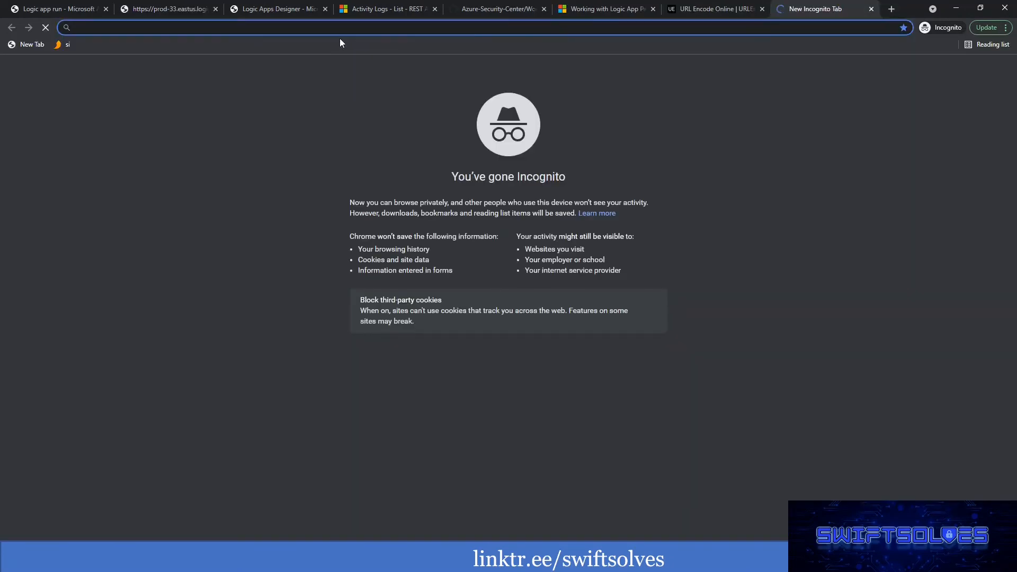
pyautogui.write('json')
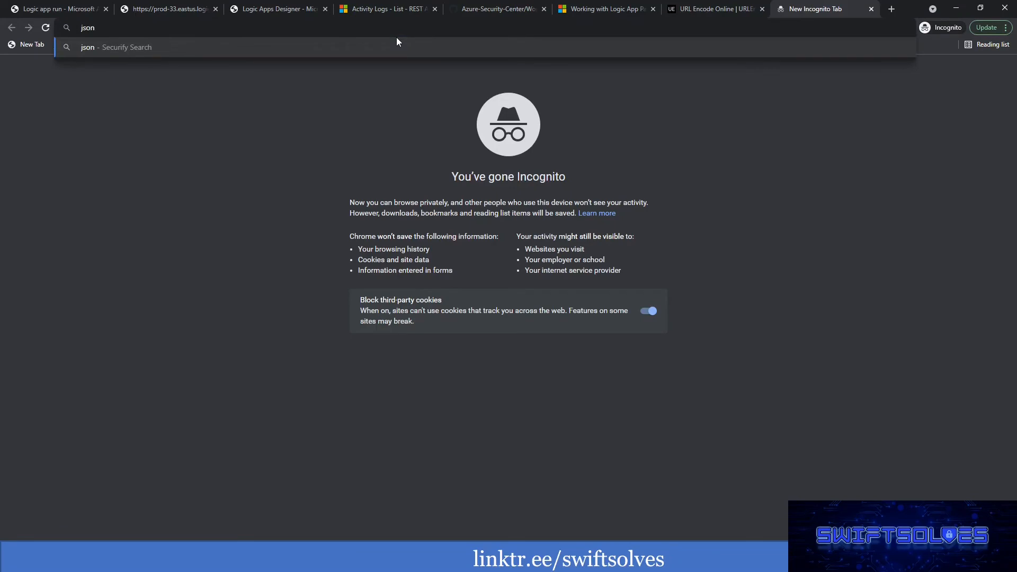
pyautogui.write(' lint')
pyautogui.press('Return')
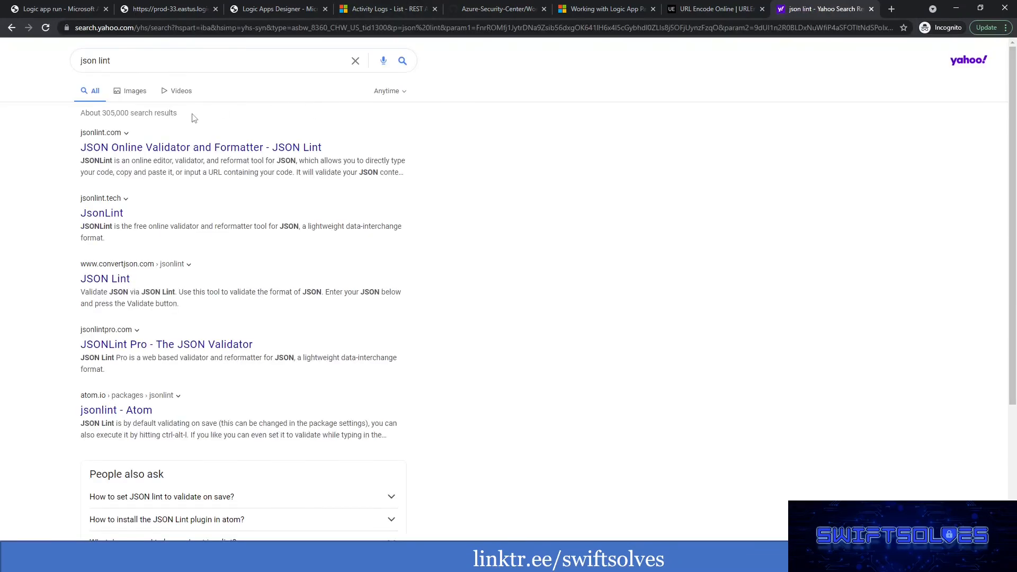
pyautogui.click(142, 152)
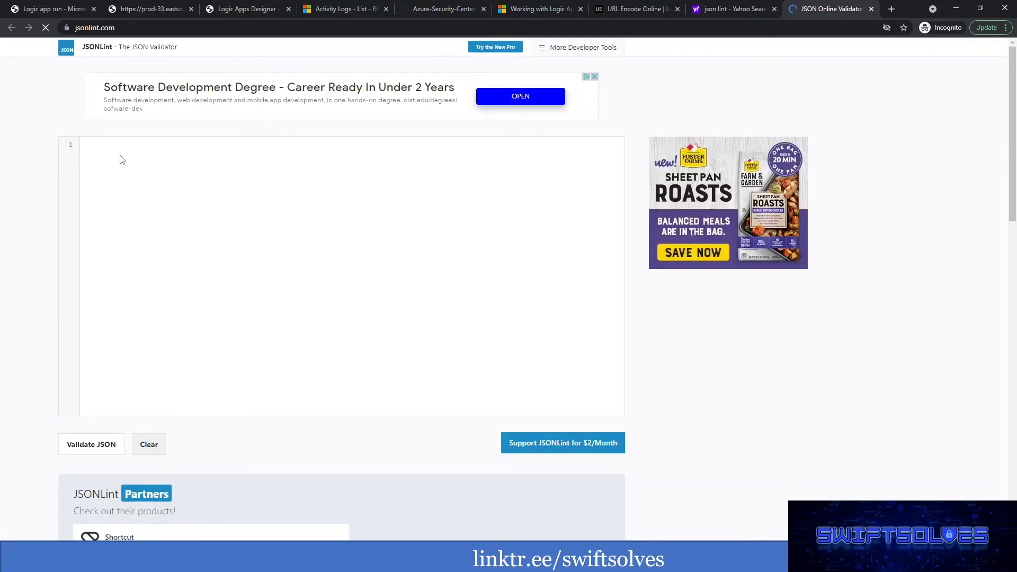
pyautogui.hotkey('ctrl', 'v')
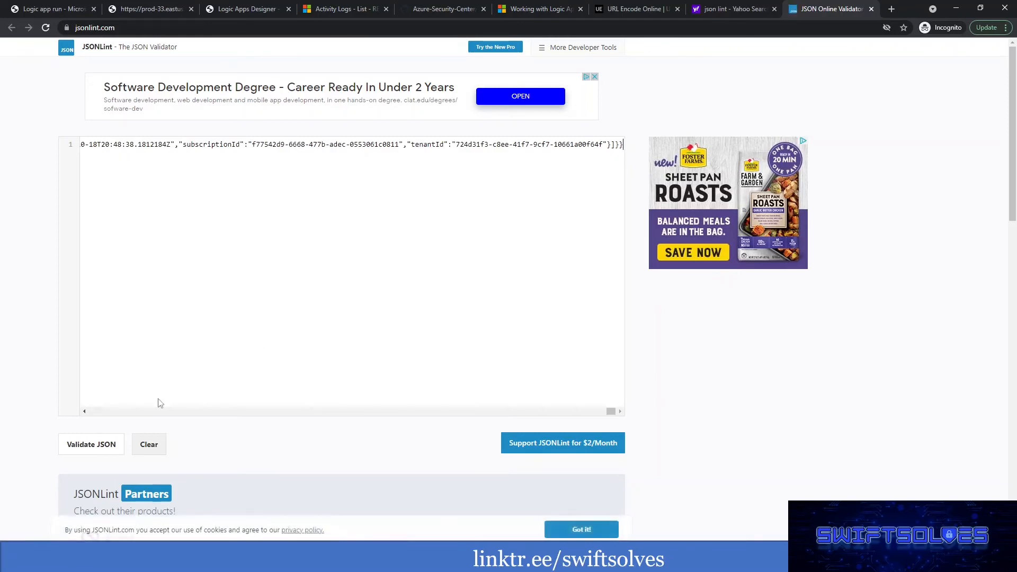
pyautogui.click(101, 447)
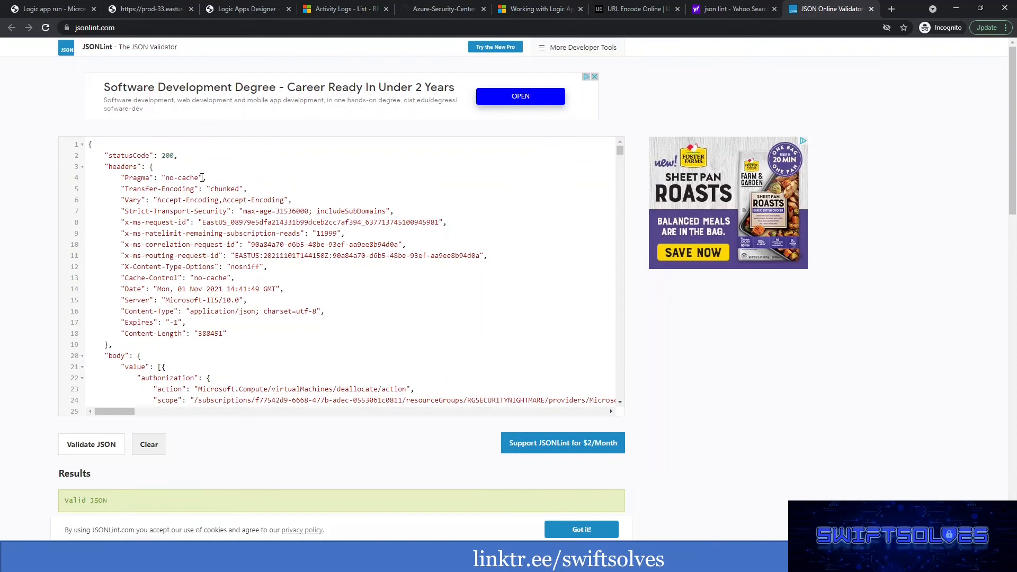
# Examine the formatted response headers and the first activity log record, including its authorization action, claims, operation name and status.
pyautogui.scroll(-5, 202, 177)
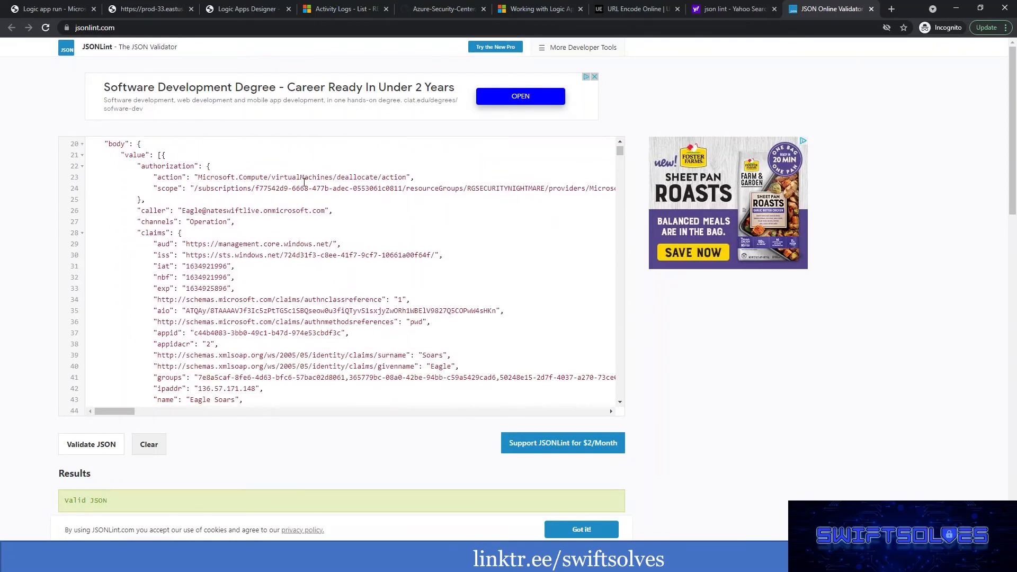
pyautogui.moveTo(338, 179); pyautogui.dragTo(385, 179)
pyautogui.scroll(3, 251, 265)
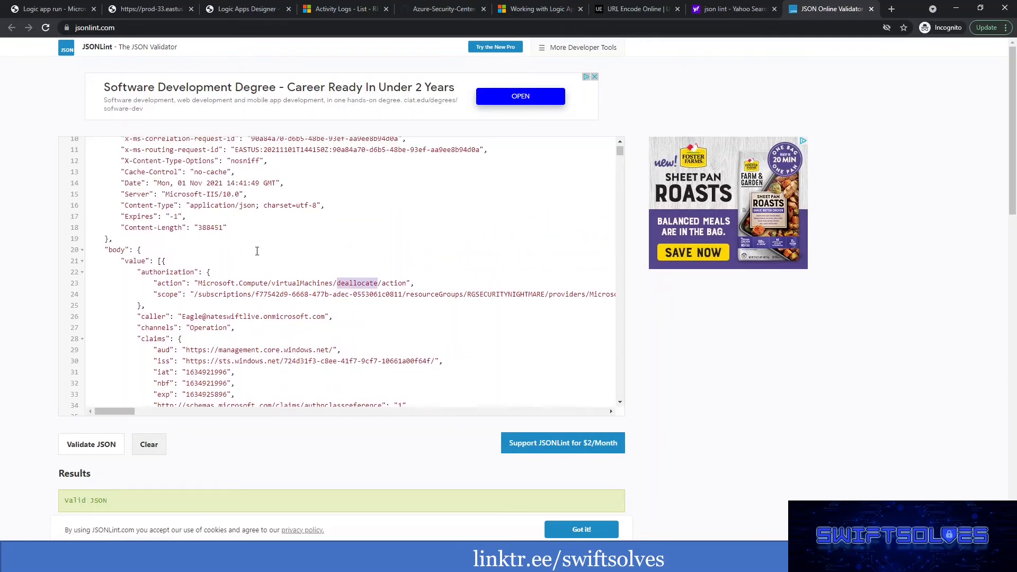
pyautogui.scroll(2, 133, 259)
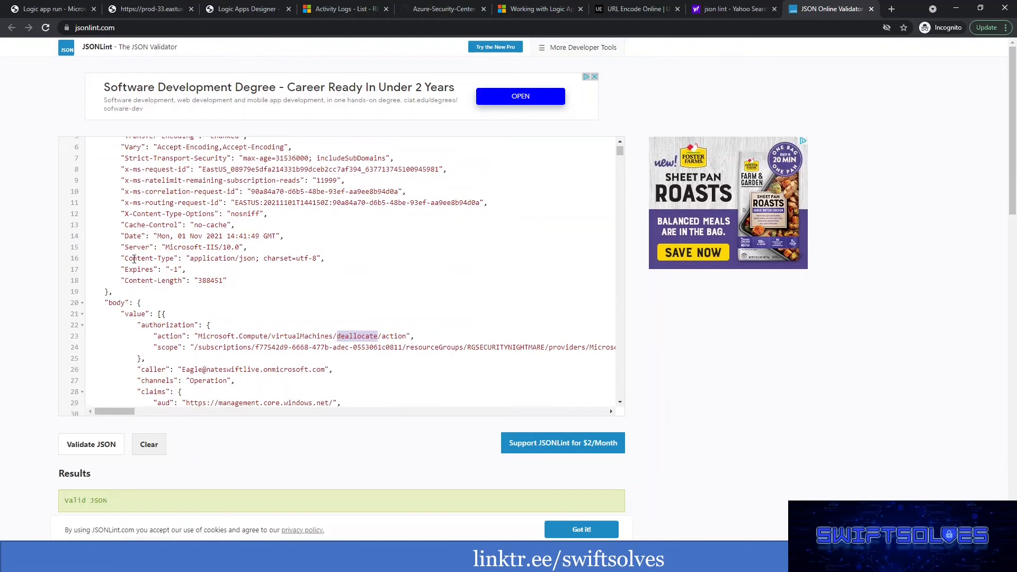
pyautogui.scroll(-18, 368, 339)
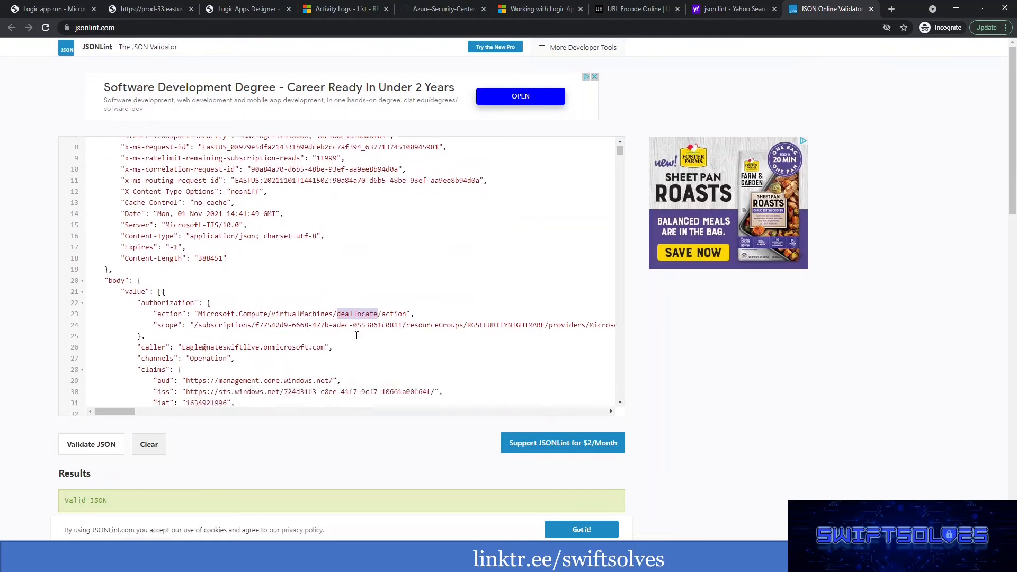
pyautogui.scroll(-12, 353, 333)
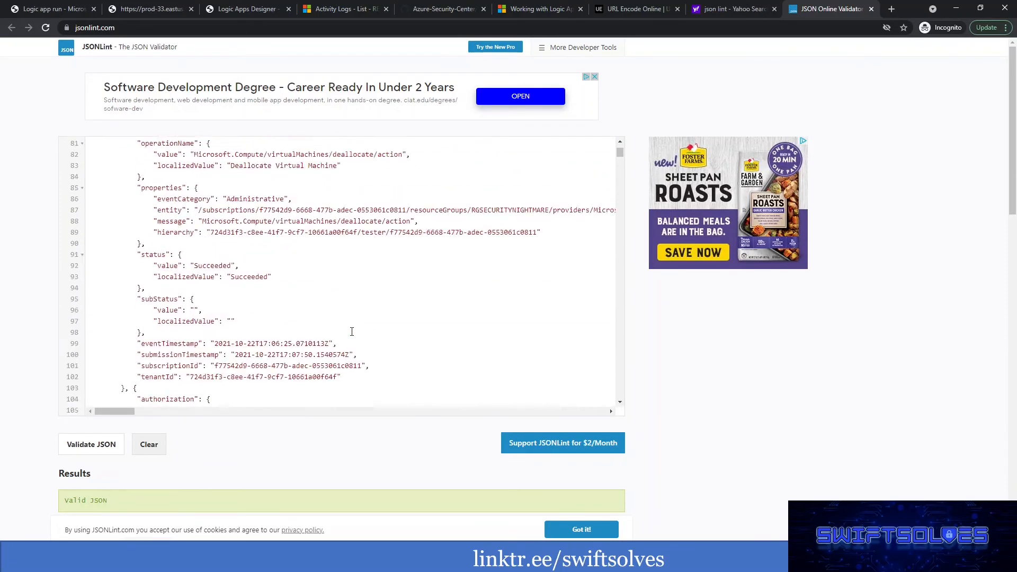
pyautogui.scroll(18, 301, 251)
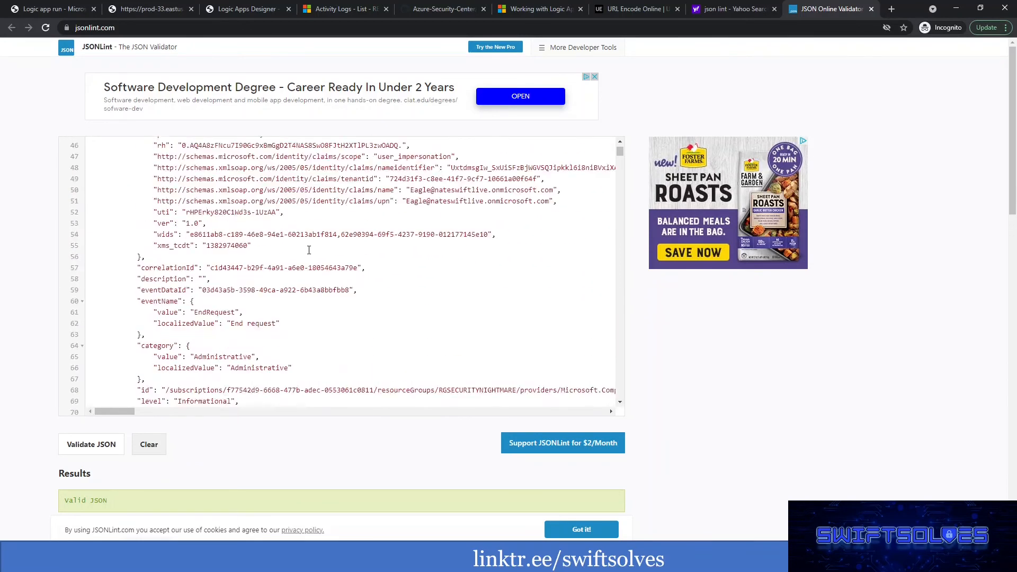
pyautogui.scroll(8, 309, 249)
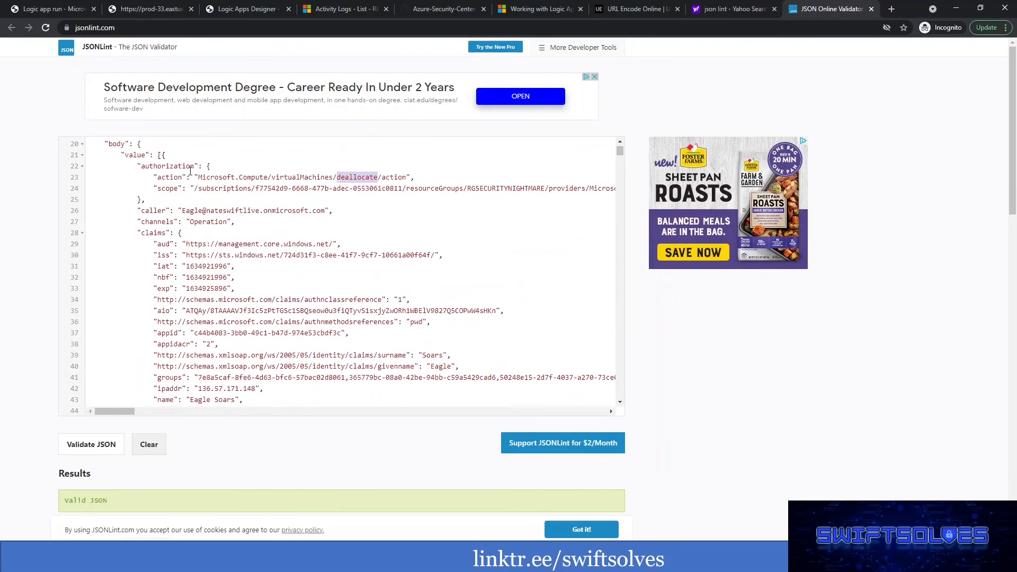
# Search for action within the JSONLint editor and look through the first two activity log records.
pyautogui.doubleClick(167, 178)
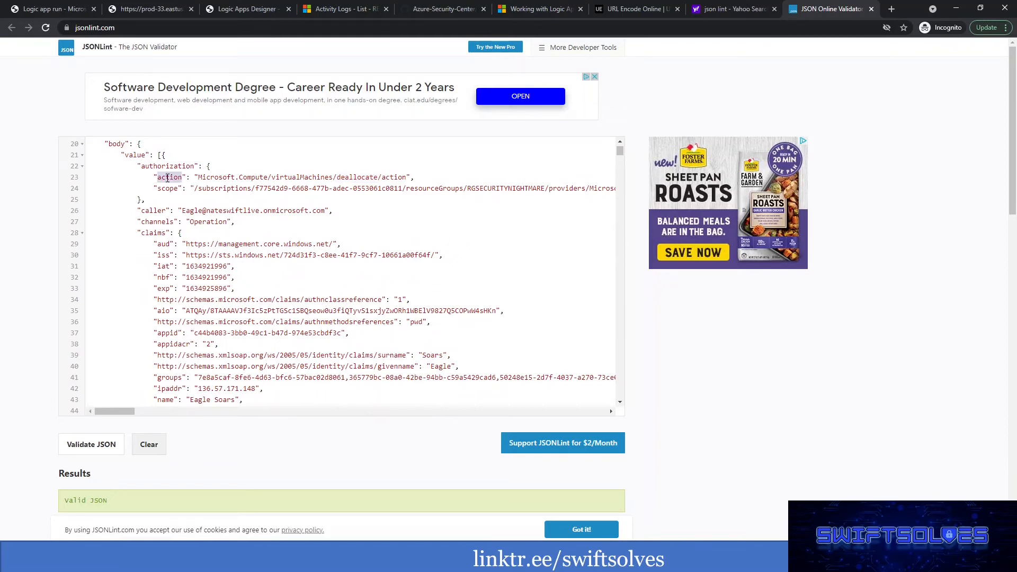
pyautogui.hotkey('ctrl', 'f')
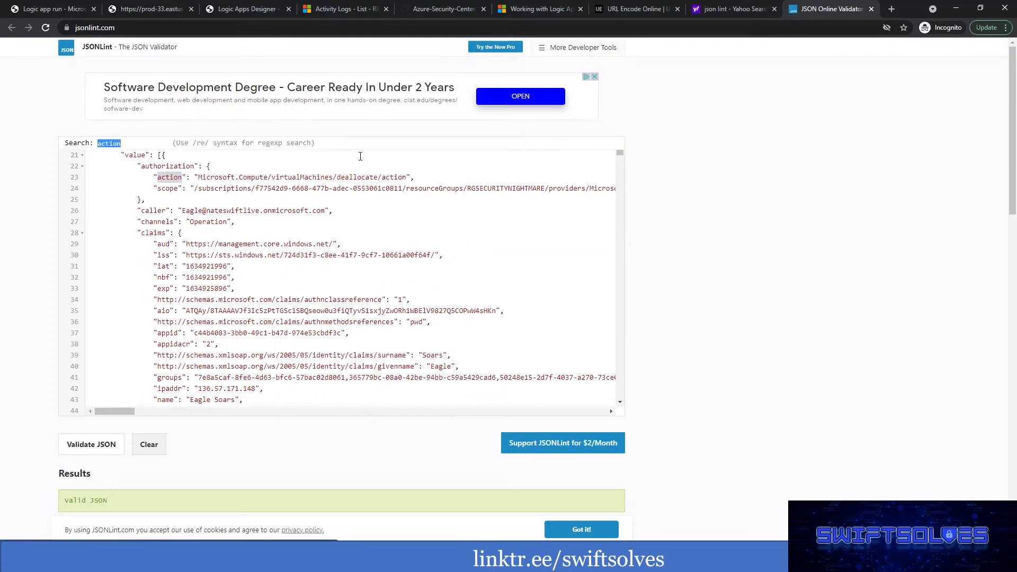
pyautogui.click(204, 148)
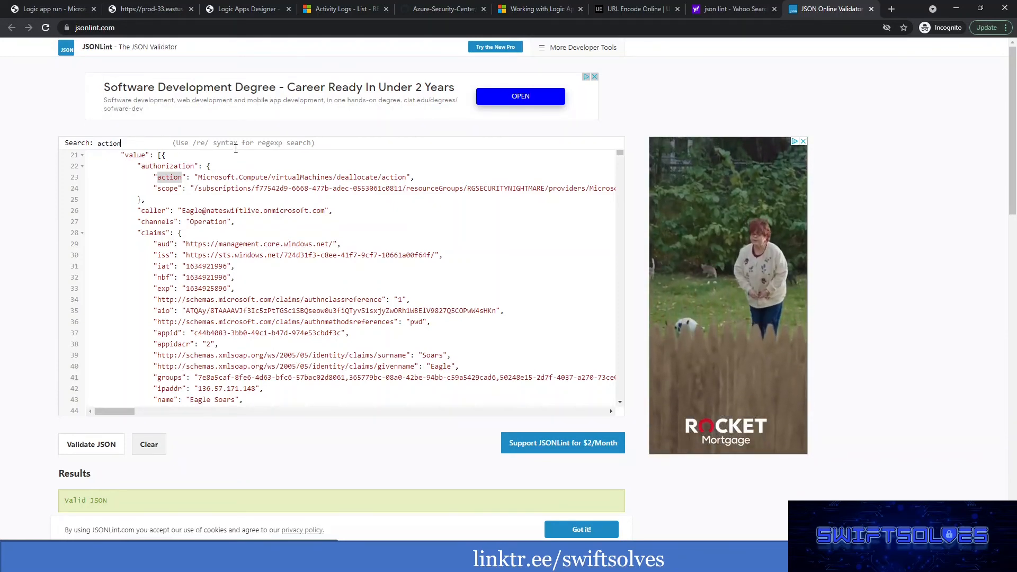
pyautogui.scroll(-8, 376, 330)
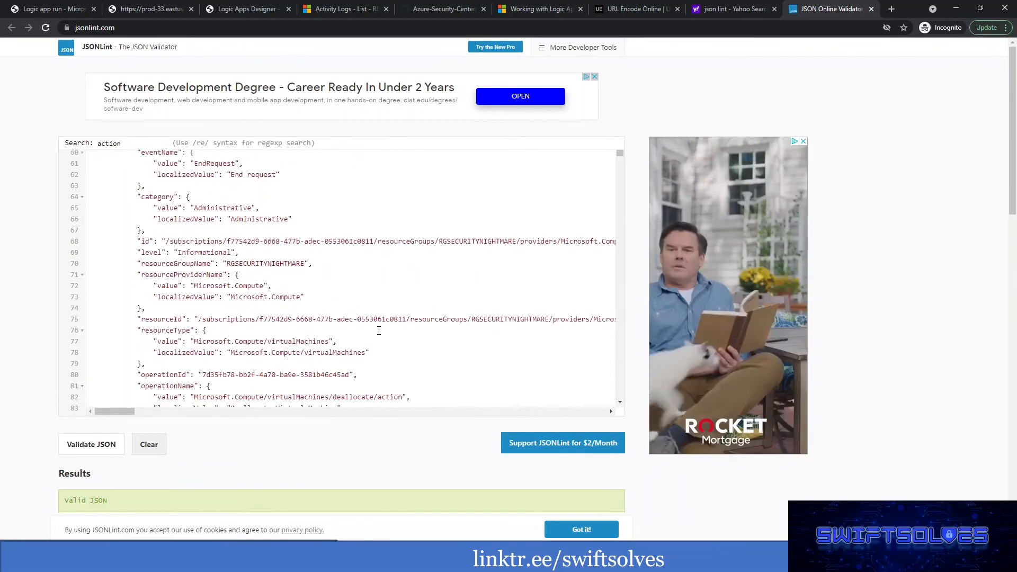
pyautogui.scroll(-10, 379, 331)
pyautogui.scroll(-2, 379, 330)
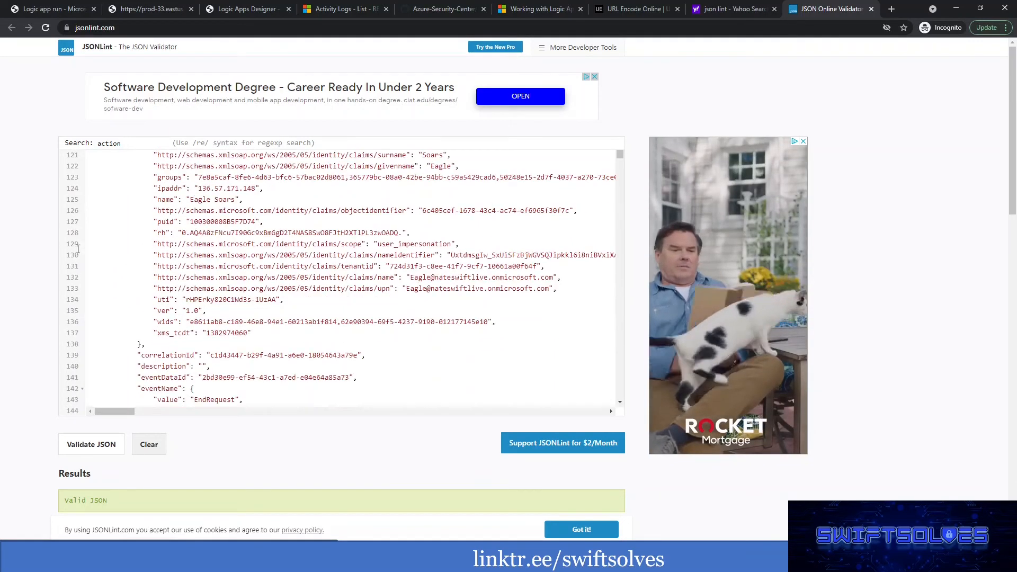
# Search the whole JSONLint page for action and go through its matches in the formatted records.
pyautogui.hotkey('ctrl', 'f')
pyautogui.write('action')
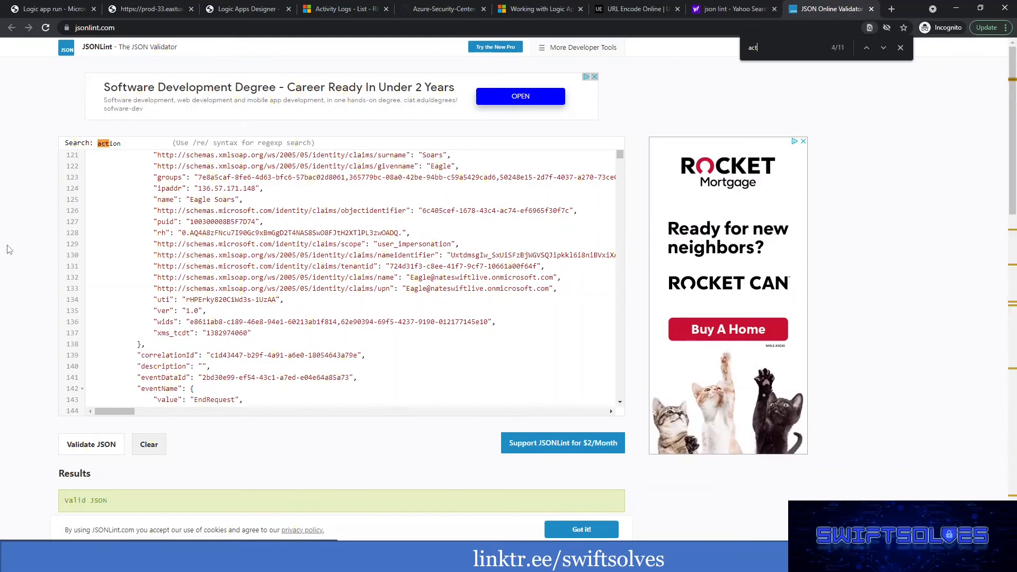
pyautogui.click(882, 48)
pyautogui.click(882, 48)
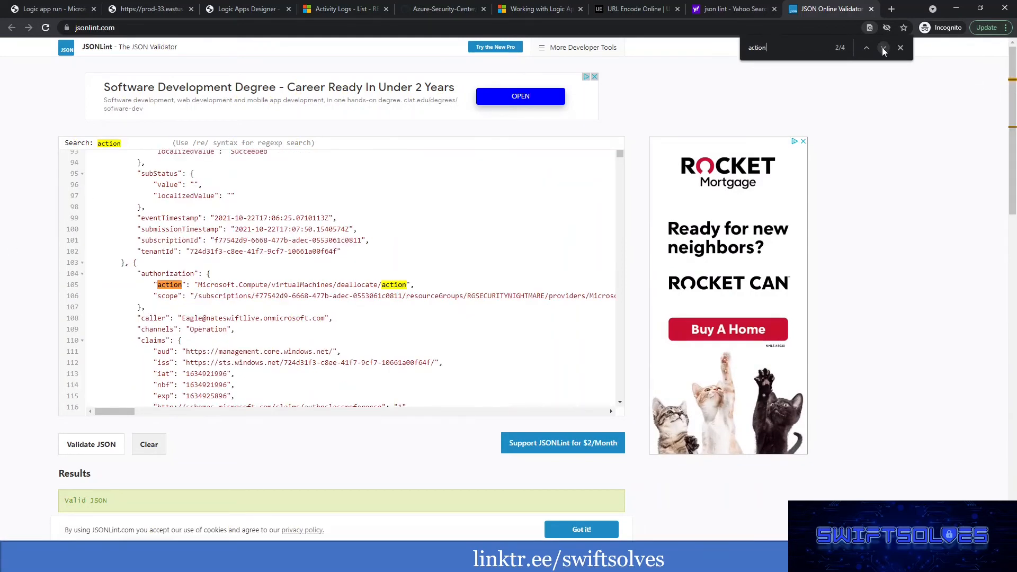
pyautogui.click(882, 47)
pyautogui.click(882, 48)
pyautogui.click(882, 48)
pyautogui.click(883, 47)
pyautogui.click(882, 47)
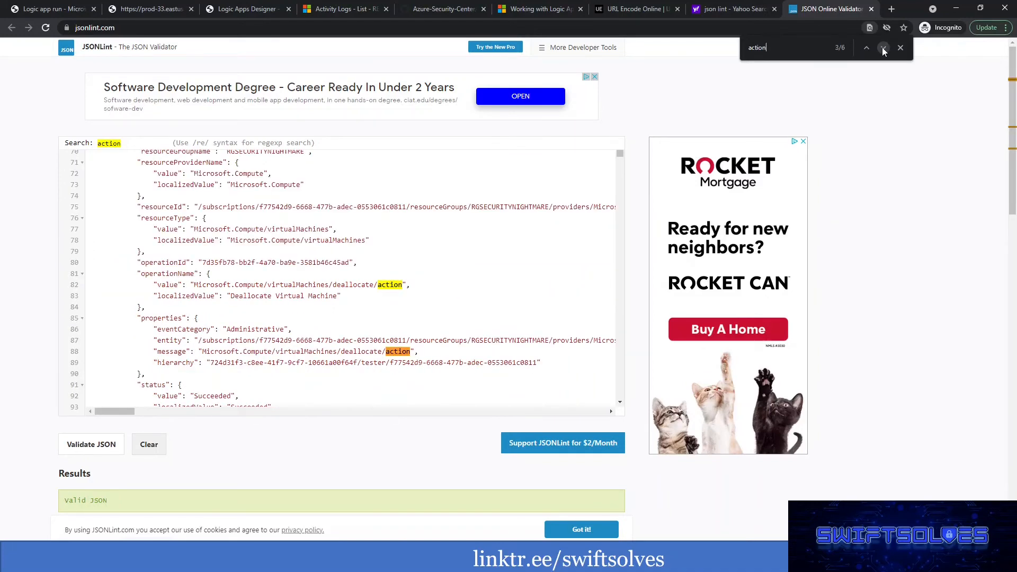
pyautogui.click(882, 48)
# Examine the event name, category, HTTP request, status and caller fields of the second and third activity log records.
pyautogui.scroll(-13, 423, 303)
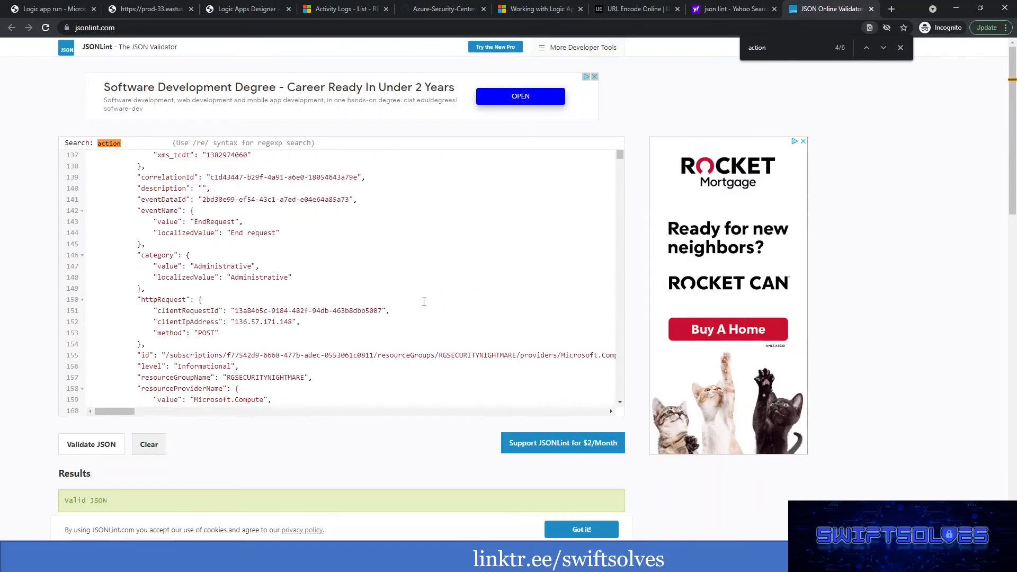
pyautogui.scroll(-16, 425, 301)
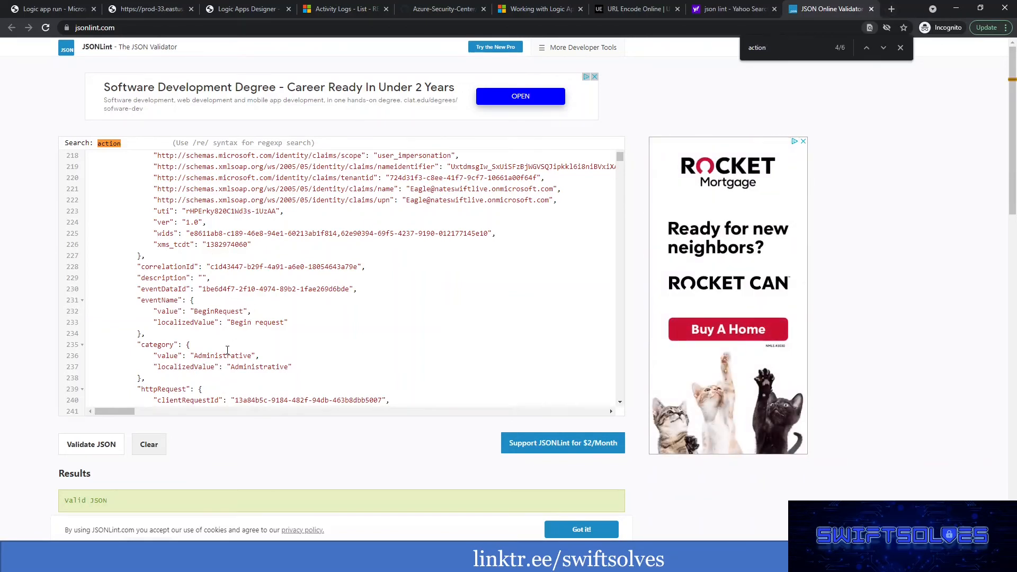
pyautogui.scroll(8, 227, 350)
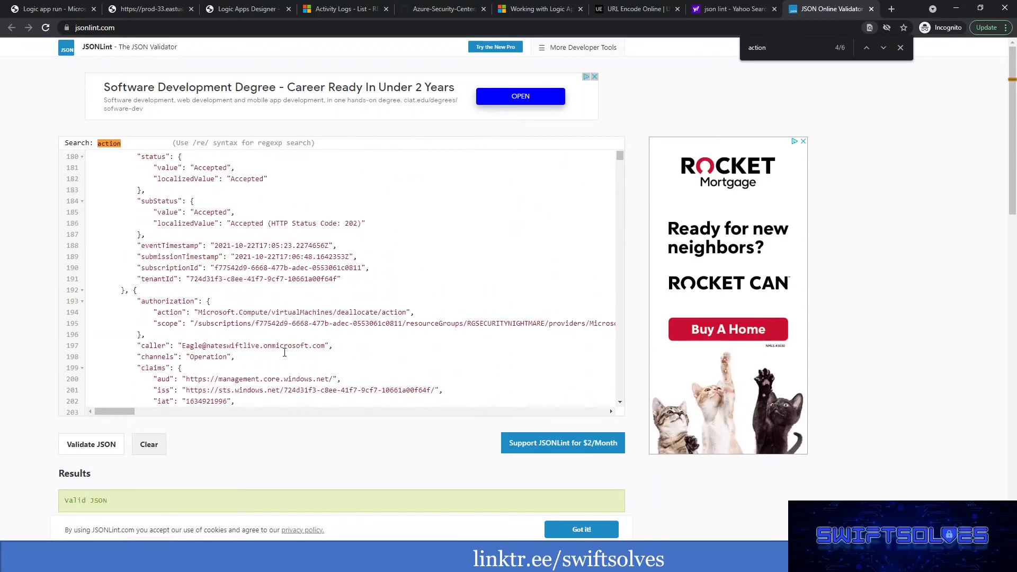
pyautogui.doubleClick(148, 345)
# Close the JSONLint and json lint search result pages and return to the Logic Apps Designer.
pyautogui.hotkey('ctrl', 'w')
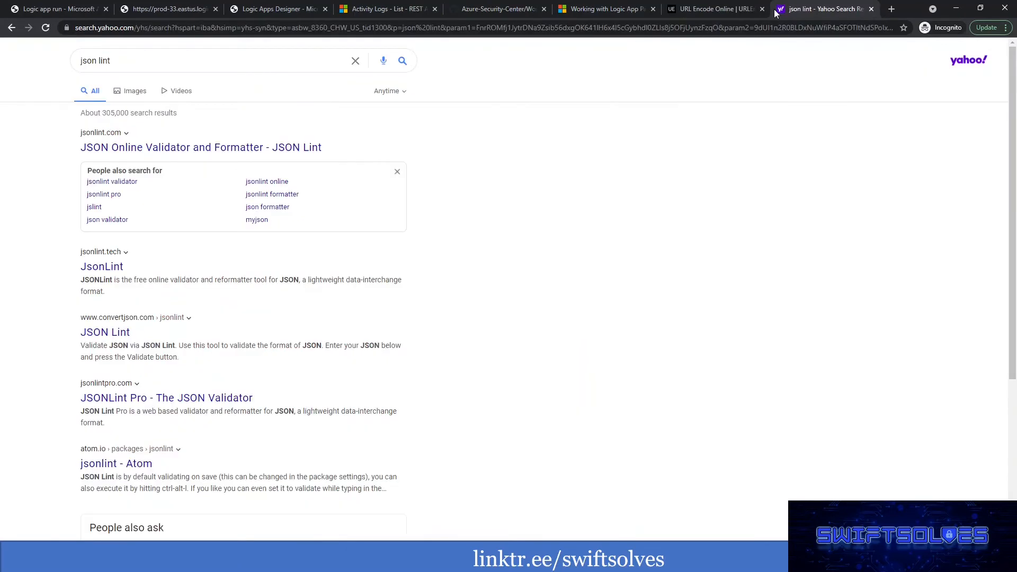
pyautogui.click(871, 10)
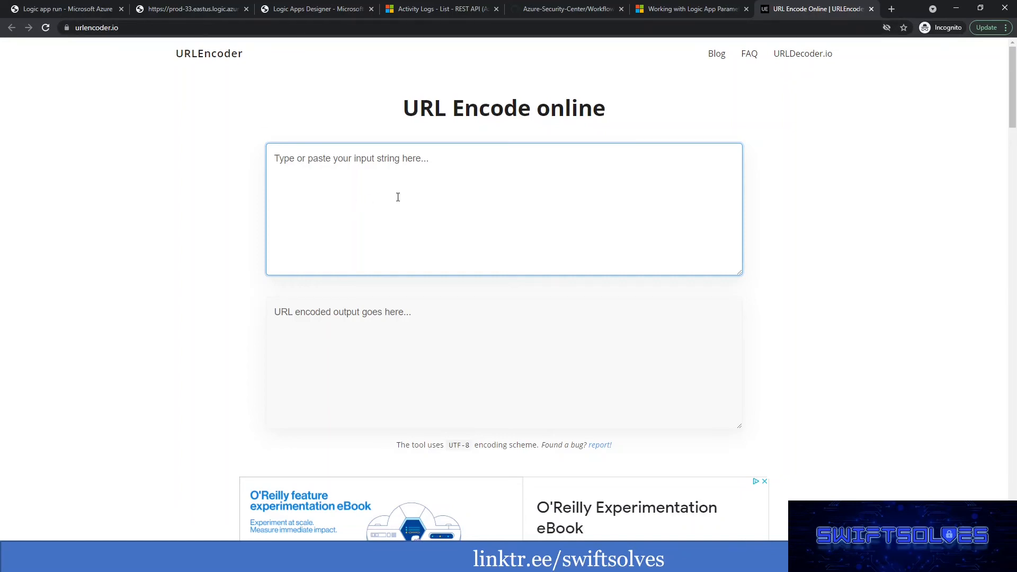
pyautogui.click(212, 9)
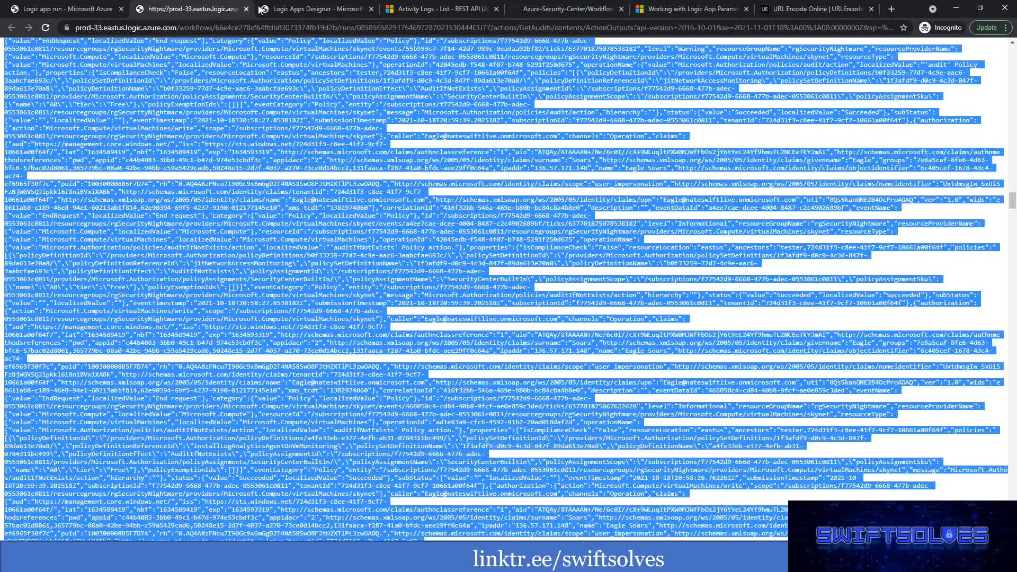
pyautogui.click(317, 6)
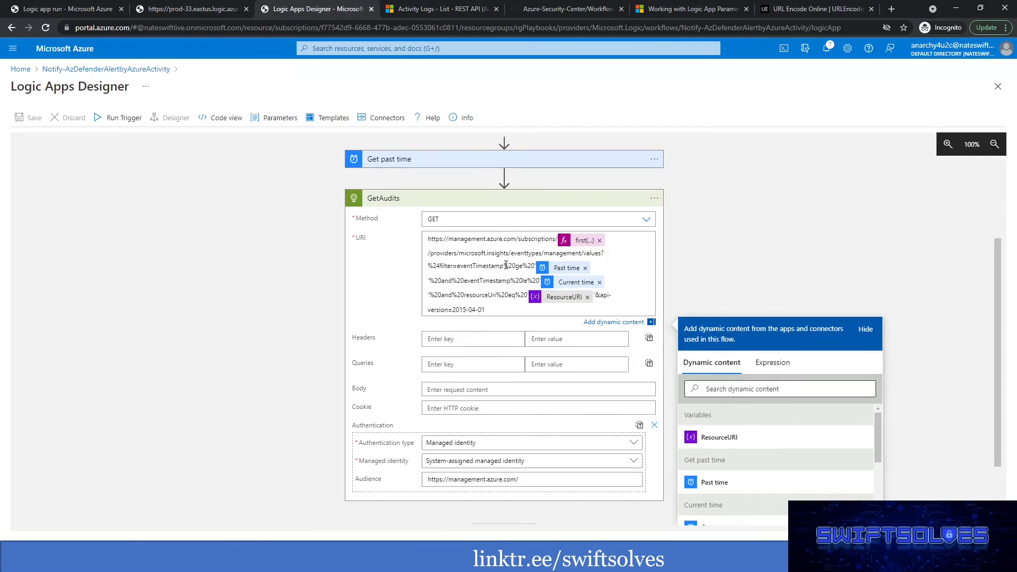
# Review the encoded filter in the GetAudits URI and check the remaining workflow stages on the PowerPoint planning slide.
pyautogui.moveTo(504, 265)
pyautogui.mouseDown()
pyautogui.moveTo(526, 268)
pyautogui.moveTo(508, 267)
pyautogui.mouseUp()
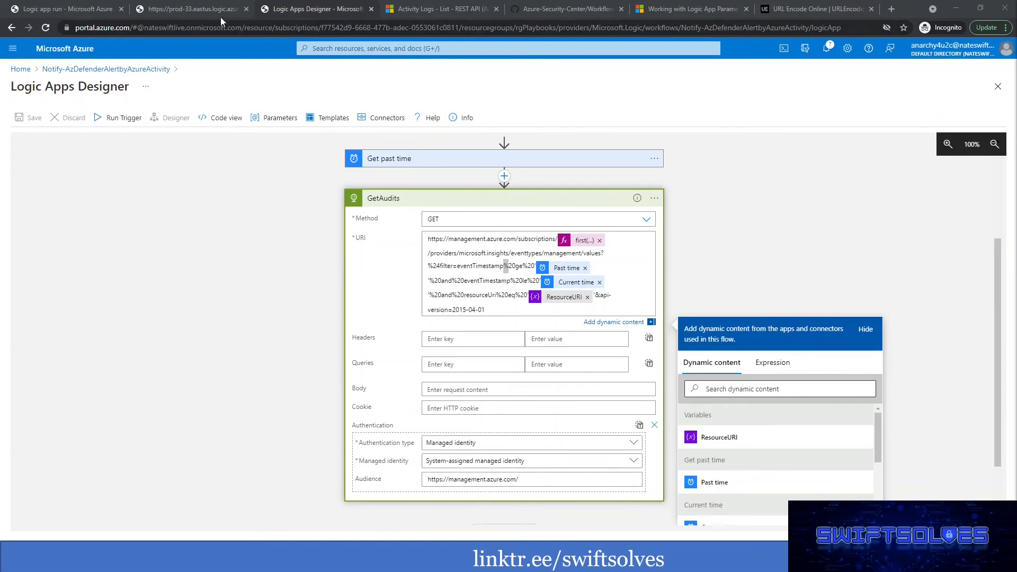
pyautogui.click(199, 11)
pyautogui.click(277, 5)
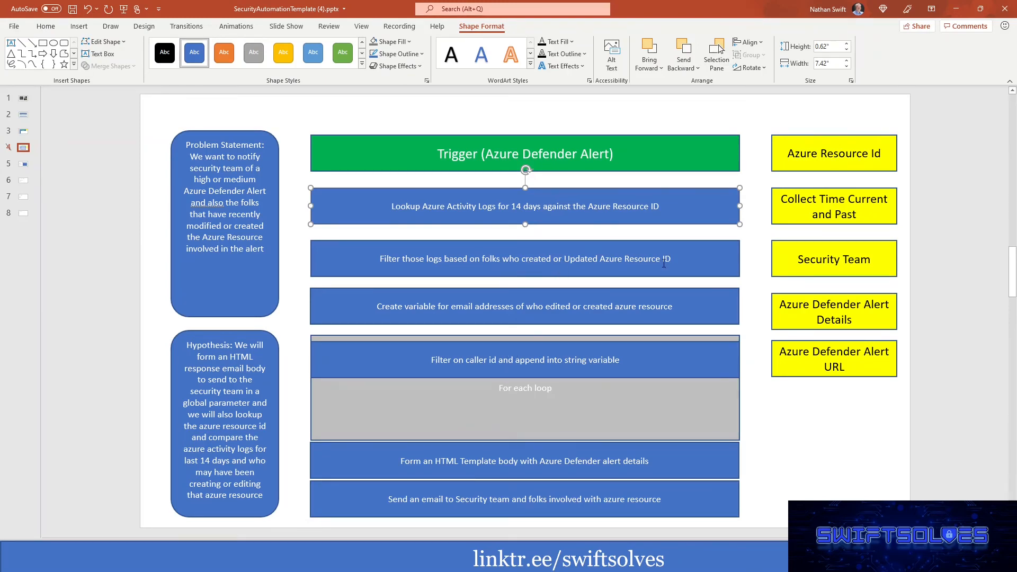
pyautogui.click(956, 12)
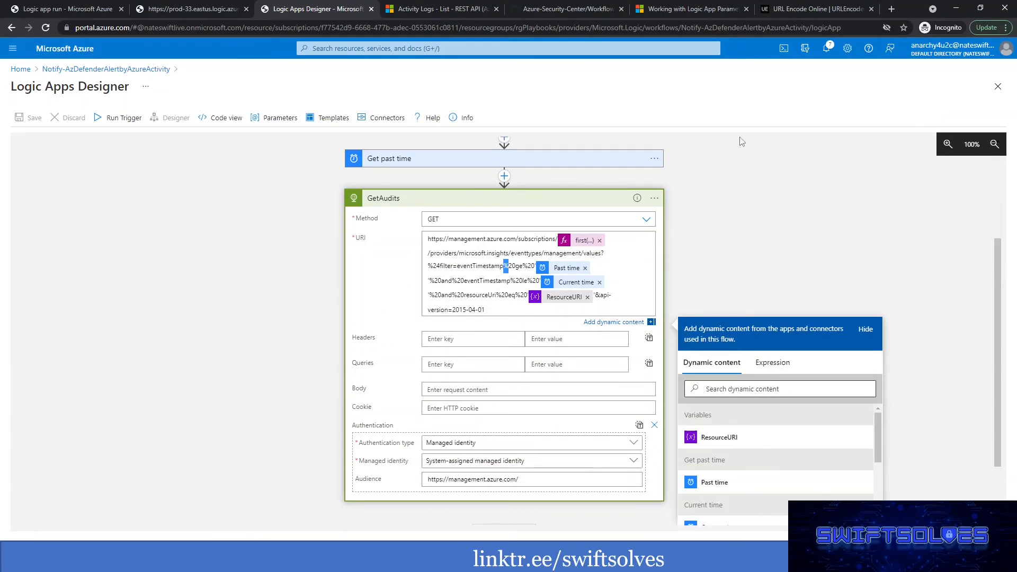
# Search the raw GetAudits output for action and inspect the deallocate/action value in the first record.
pyautogui.click(208, 16)
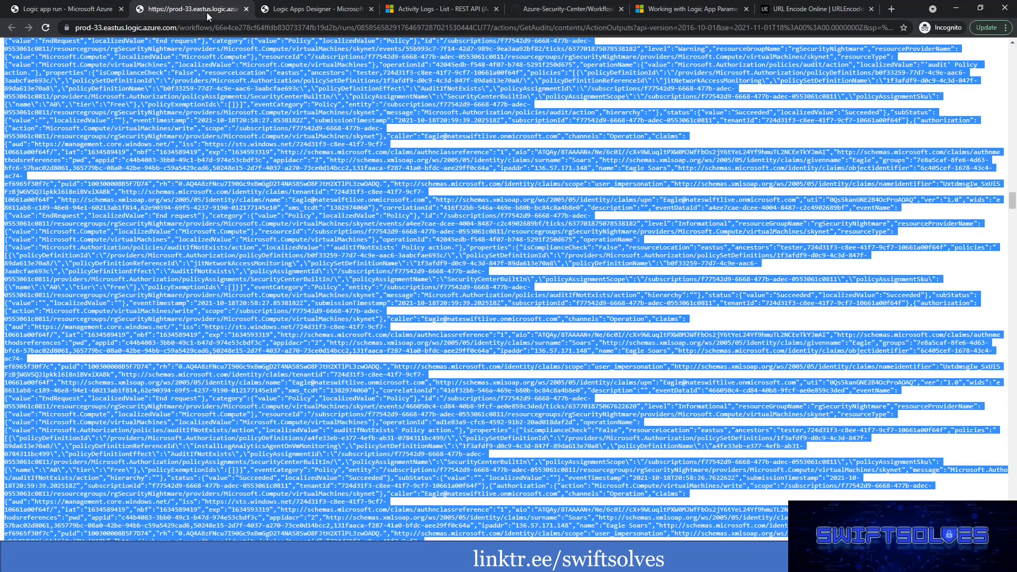
pyautogui.click(166, 155)
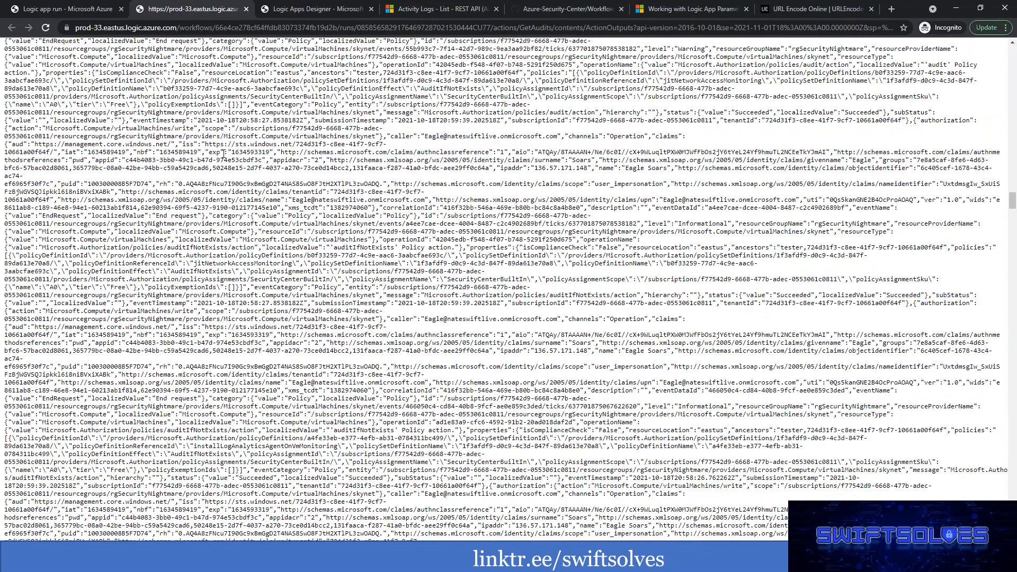
pyautogui.hotkey('ctrl', 'f')
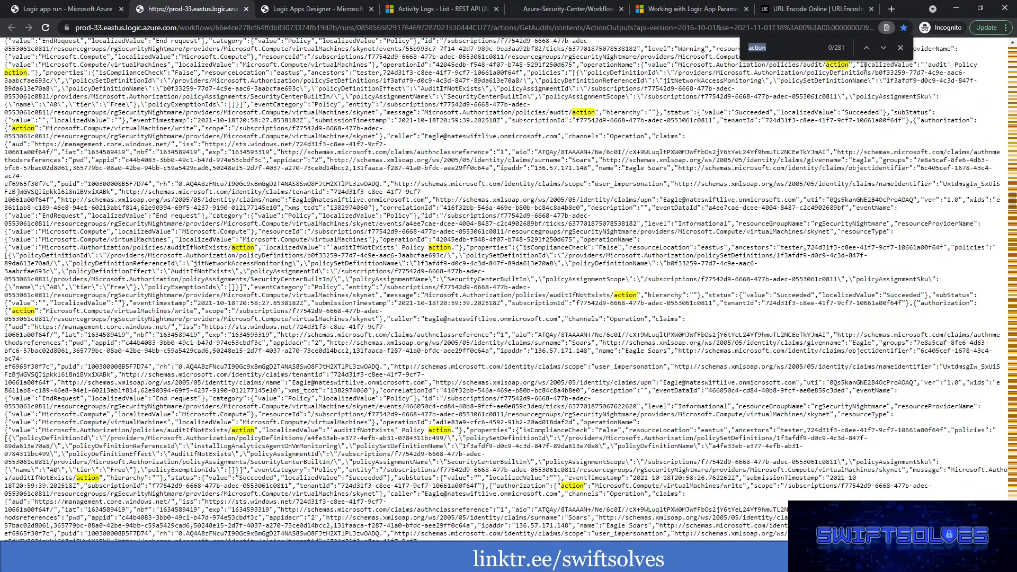
pyautogui.click(883, 49)
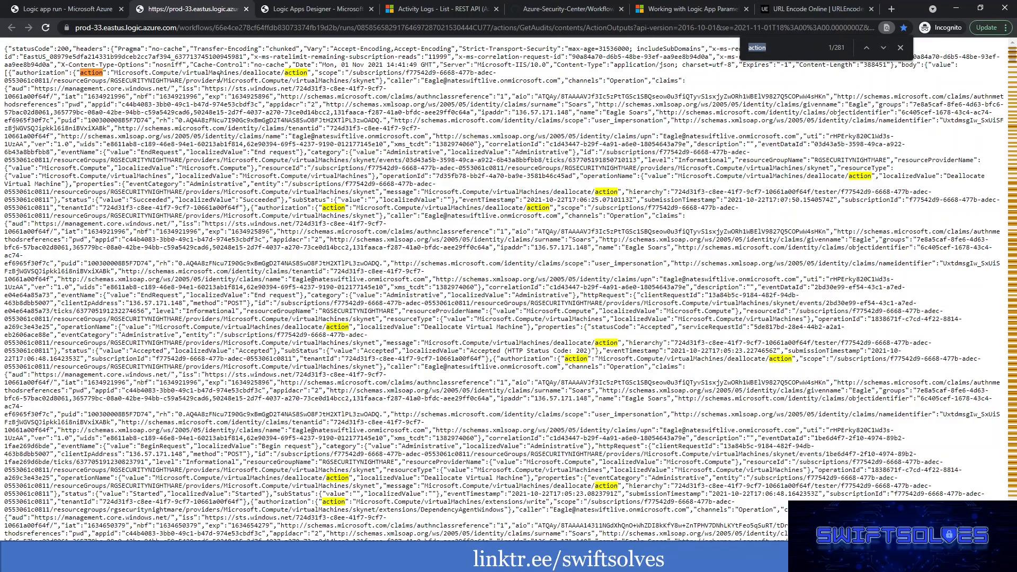
pyautogui.moveTo(242, 72); pyautogui.dragTo(296, 72)
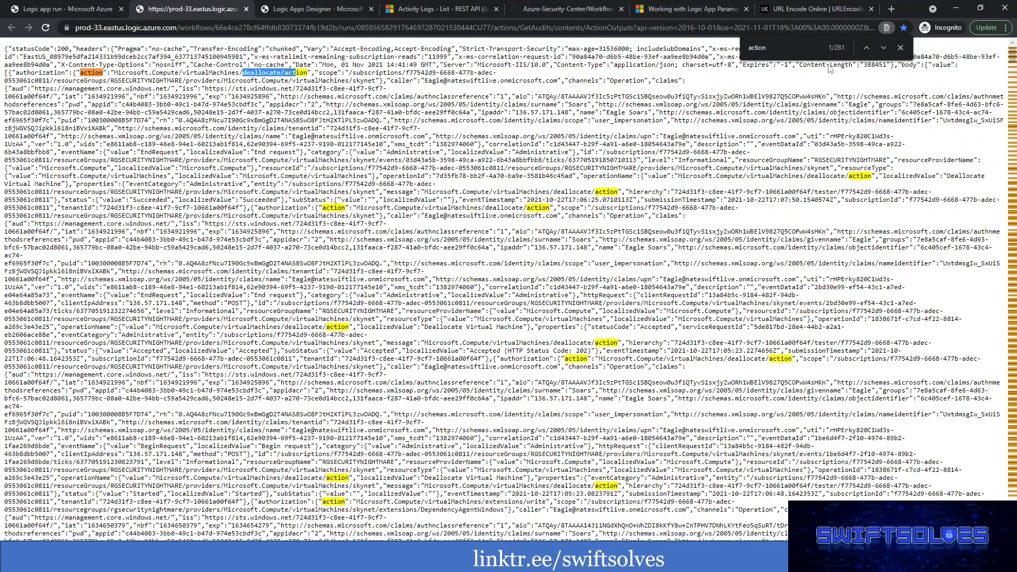
# Go through the following action matches in the raw output, comparing the authorization, operationName and message values.
pyautogui.click(882, 48)
pyautogui.click(882, 48)
pyautogui.click(882, 48)
pyautogui.click(882, 48)
pyautogui.click(883, 48)
pyautogui.click(882, 48)
pyautogui.click(882, 49)
pyautogui.click(882, 49)
pyautogui.click(882, 48)
pyautogui.click(882, 49)
pyautogui.click(883, 48)
pyautogui.click(882, 48)
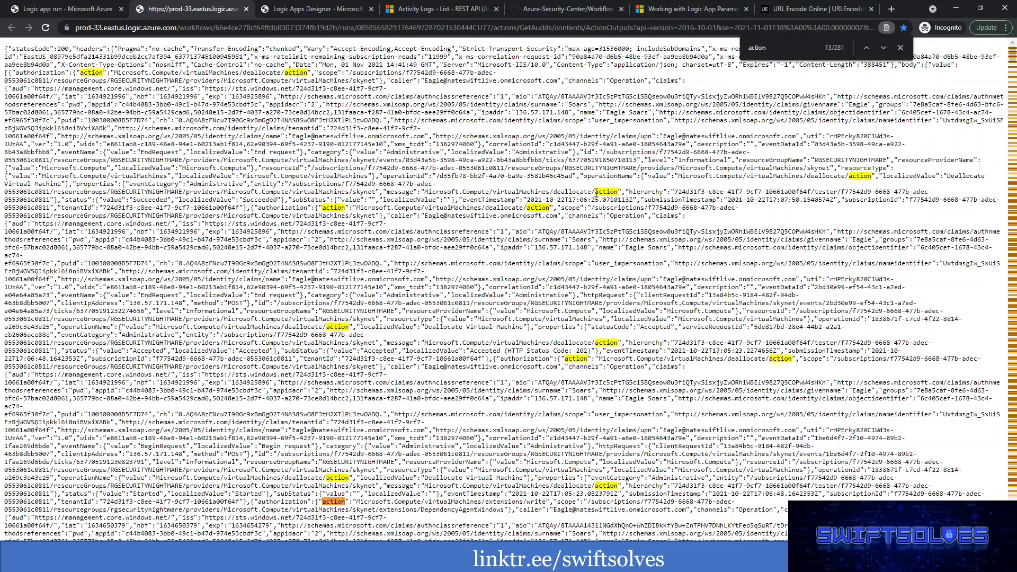
pyautogui.moveTo(594, 191); pyautogui.dragTo(621, 189)
pyautogui.moveTo(846, 176); pyautogui.dragTo(871, 176)
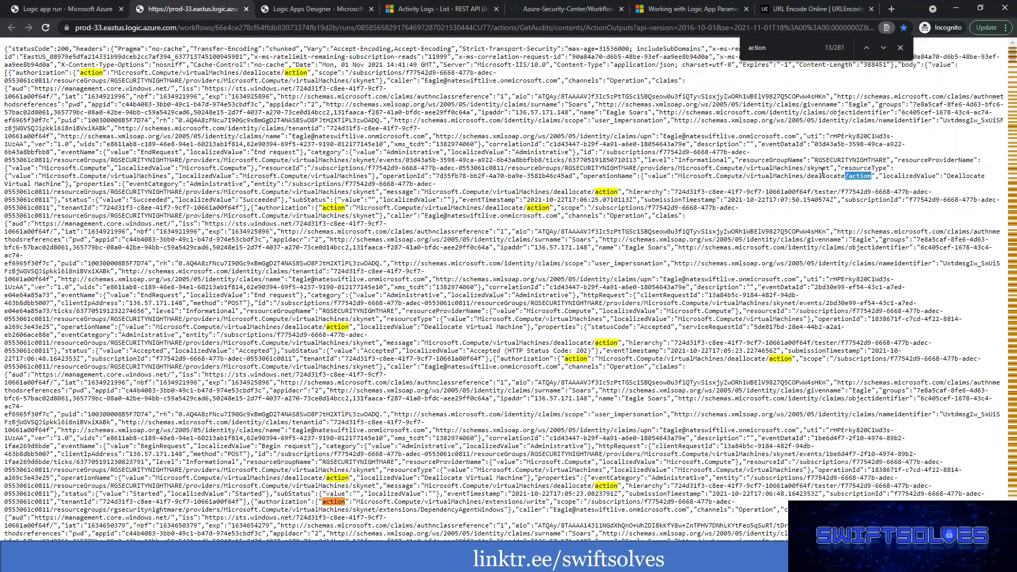
# Check the Activity Logs - List reference page, return to the Logic Apps Designer and collapse the GetAudits action.
pyautogui.click(437, 7)
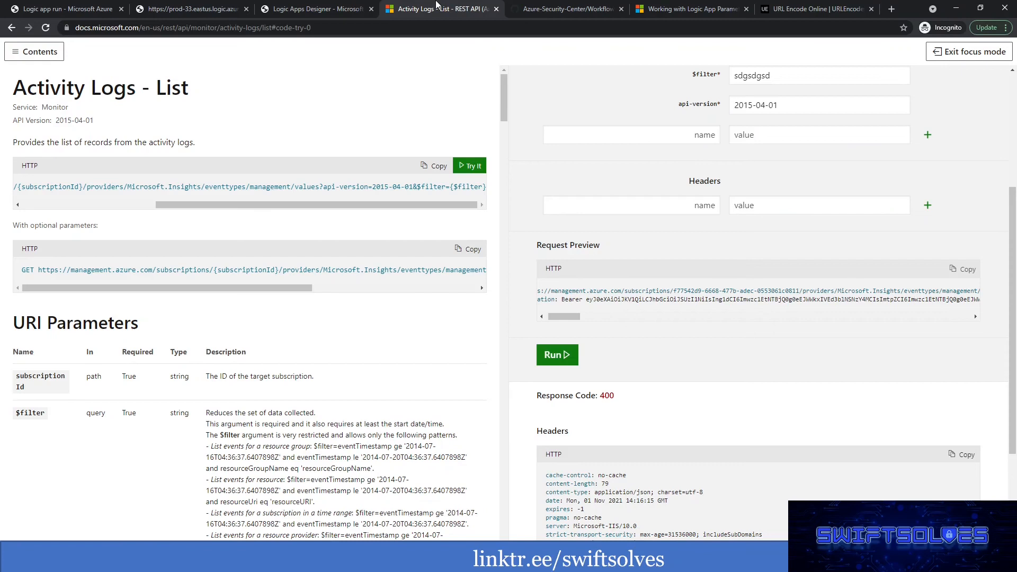
pyautogui.click(339, 7)
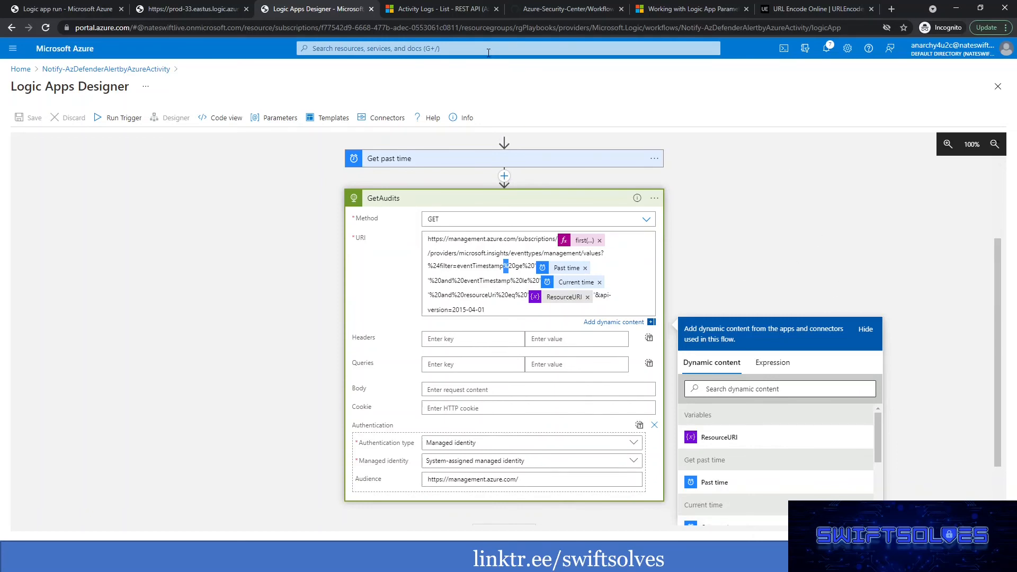
pyautogui.click(455, 199)
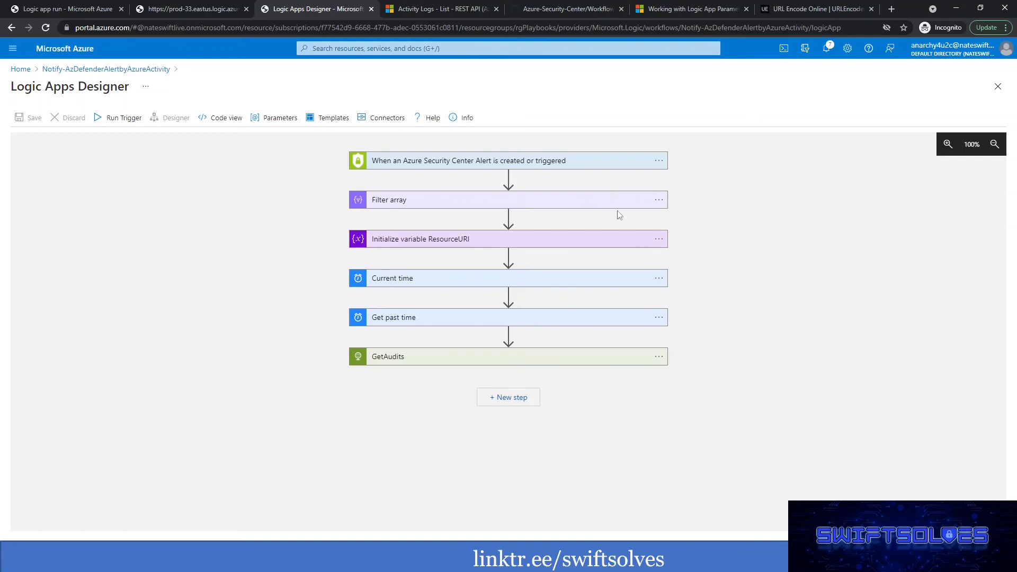
# Add the comment "Filter on Alert Entities for AzureID" to the Filter array action.
pyautogui.click(660, 201)
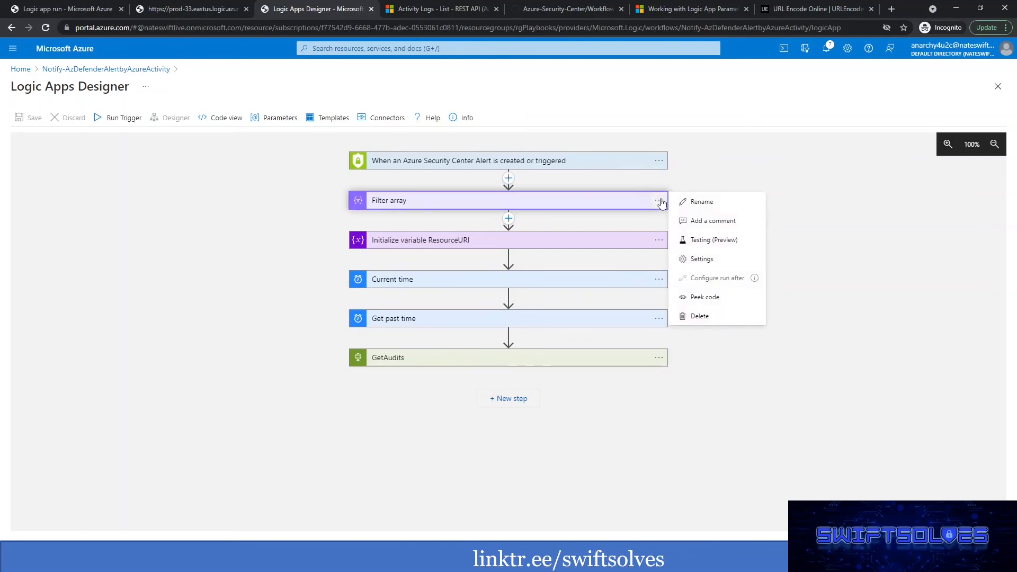
pyautogui.click(717, 230)
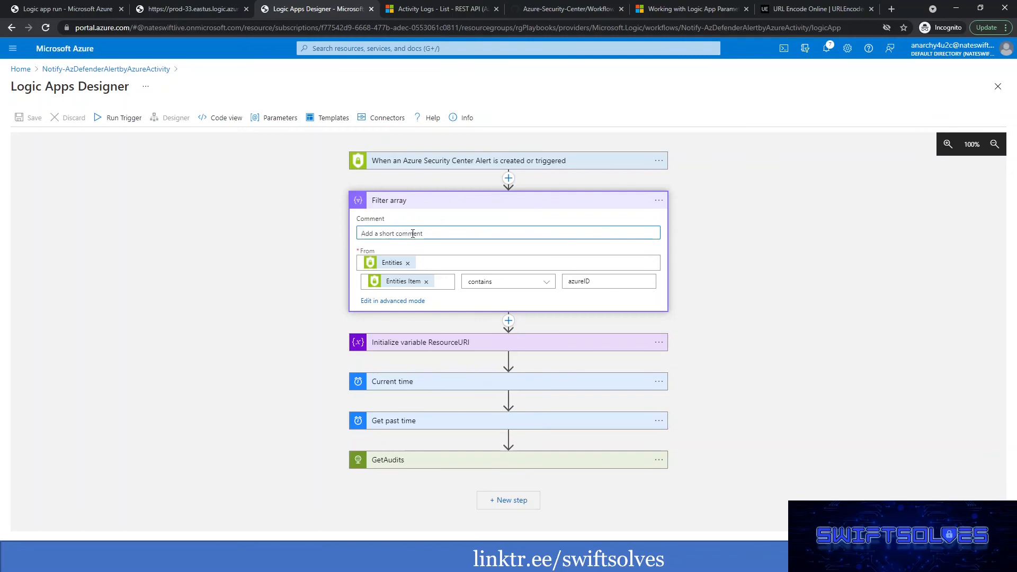
pyautogui.write('Filter on Alert Entities for')
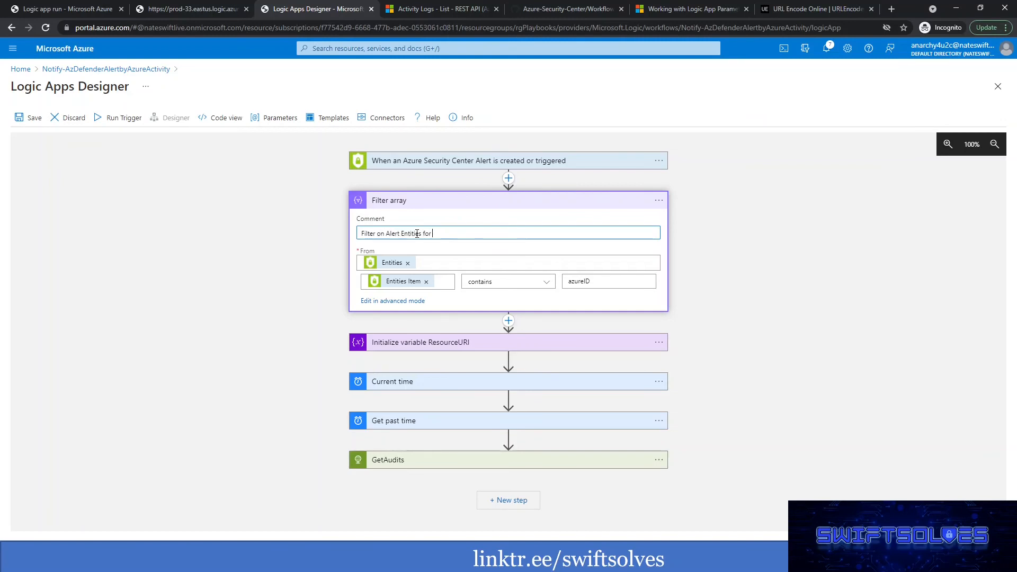
pyautogui.write(' AzureID')
pyautogui.click(483, 343)
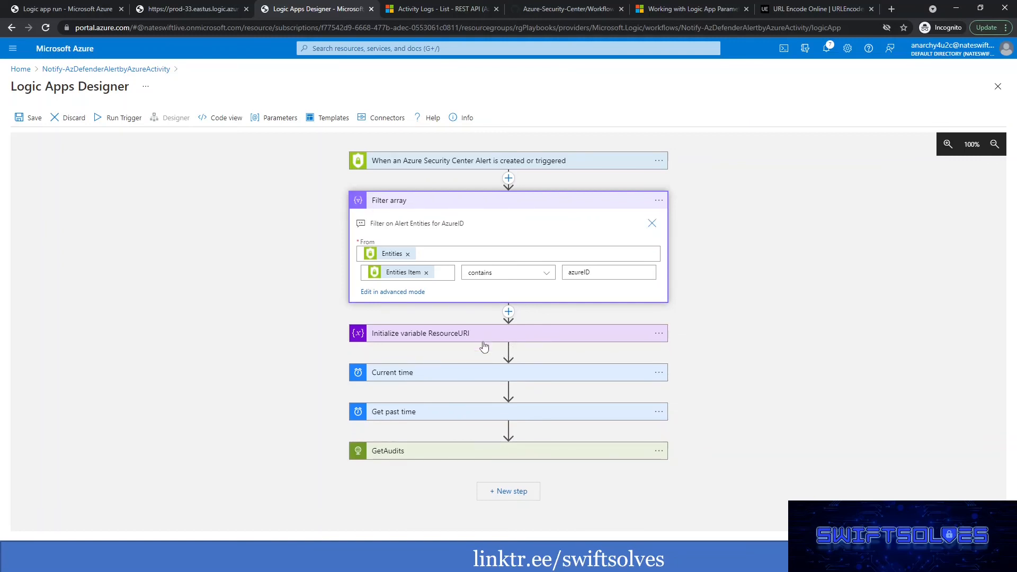
# Add the comment "Azure Resource ID URI" to the Initialize variable ResourceURI action.
pyautogui.click(655, 332)
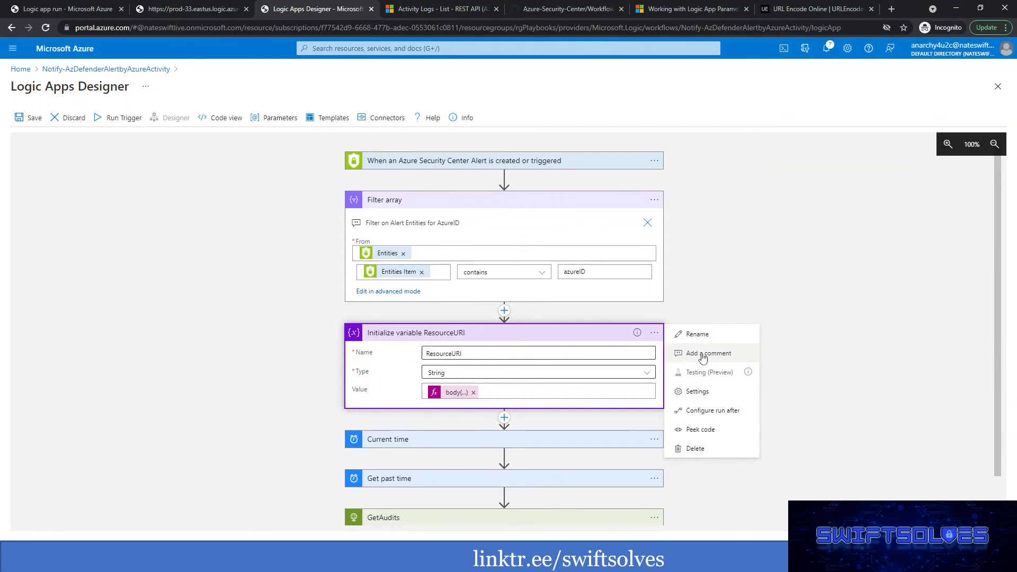
pyautogui.click(700, 353)
pyautogui.write('Azure')
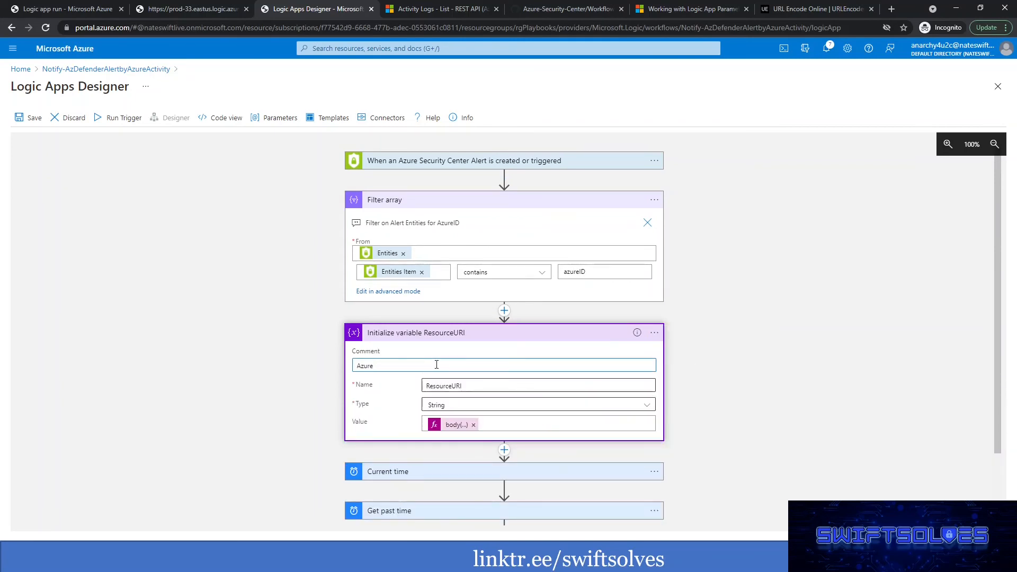
pyautogui.write(' Resource ID')
pyautogui.write('RL')
pyautogui.click(815, 444)
# Add the comment "14 day lookback for audit events" to the Get past time action and collapse the action.
pyautogui.scroll(-1, 777, 431)
pyautogui.click(593, 437)
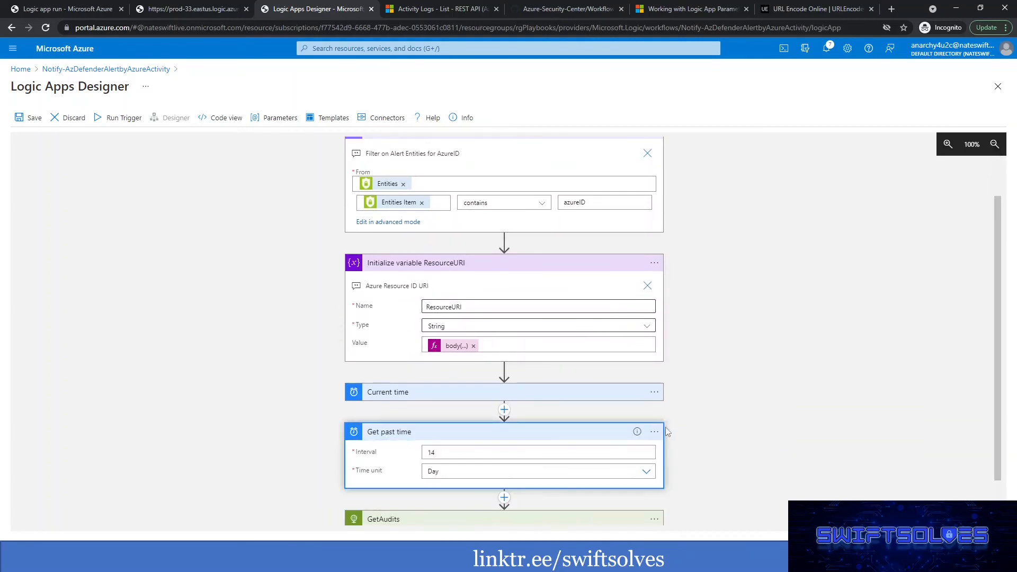
pyautogui.click(655, 431)
pyautogui.click(705, 426)
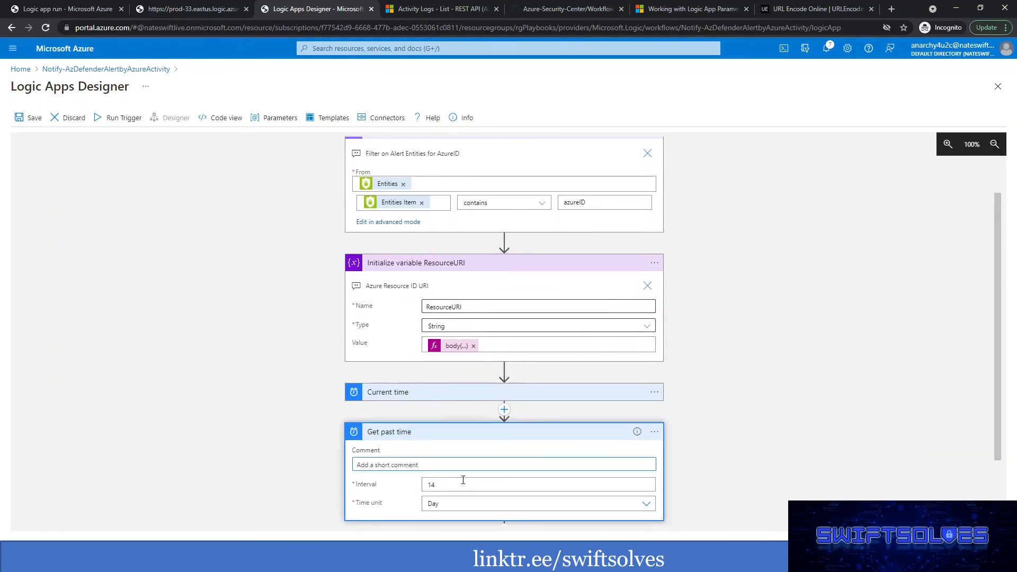
pyautogui.write('14 day lookback for')
pyautogui.write('audit events')
pyautogui.click(826, 233)
pyautogui.scroll(-2, 798, 276)
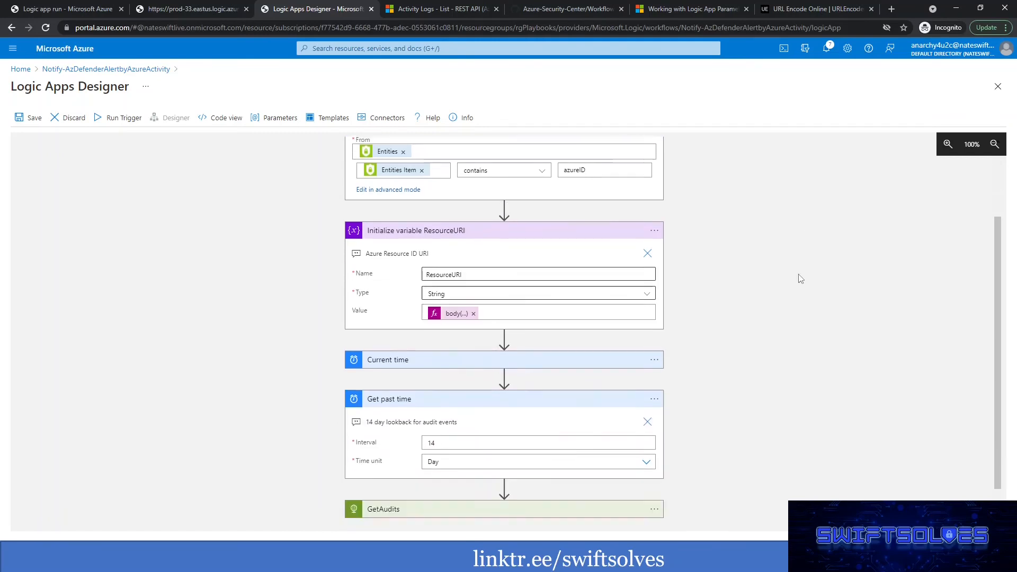
pyautogui.scroll(2, 400, 214)
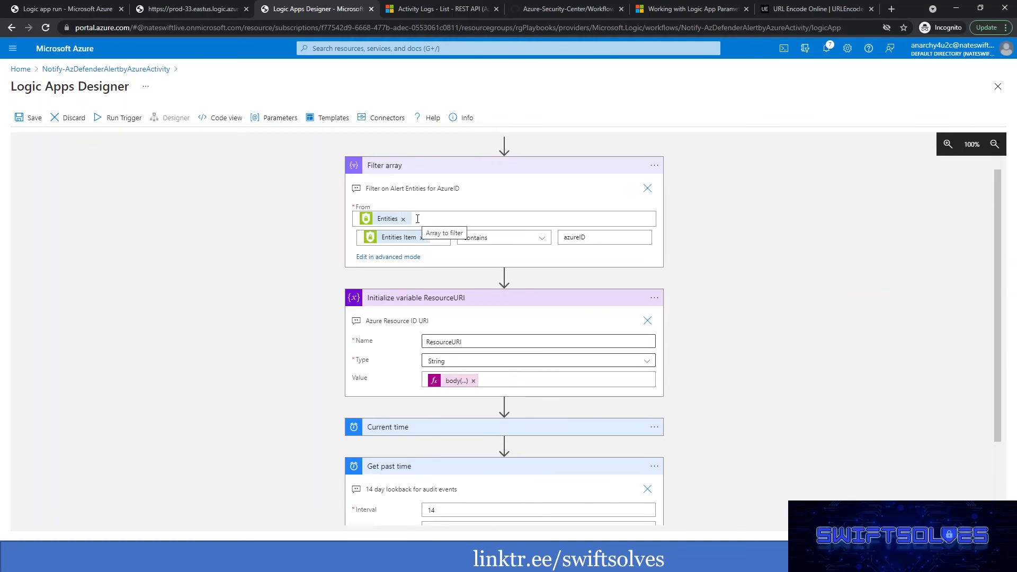
pyautogui.scroll(-2, 431, 228)
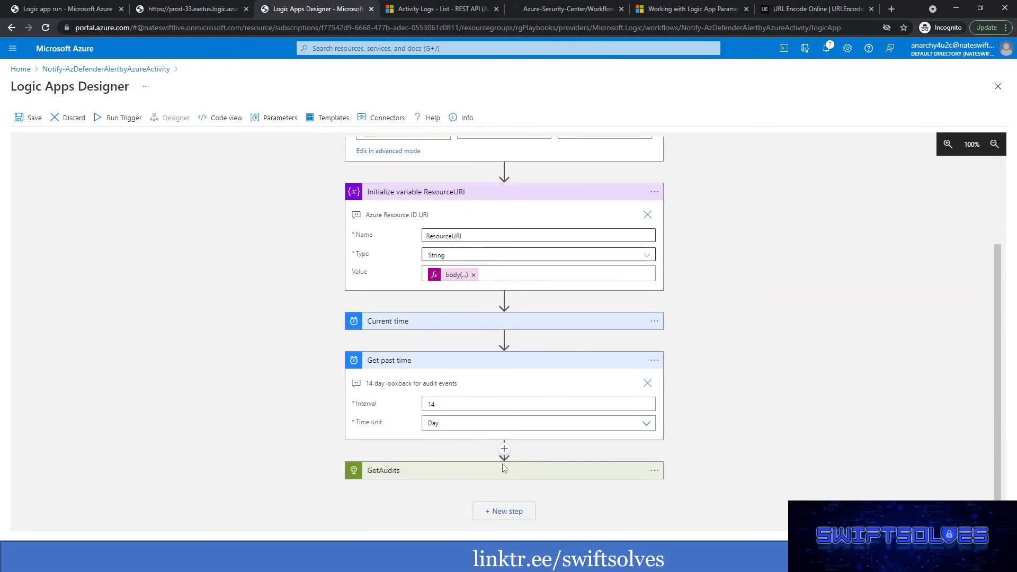
pyautogui.click(437, 366)
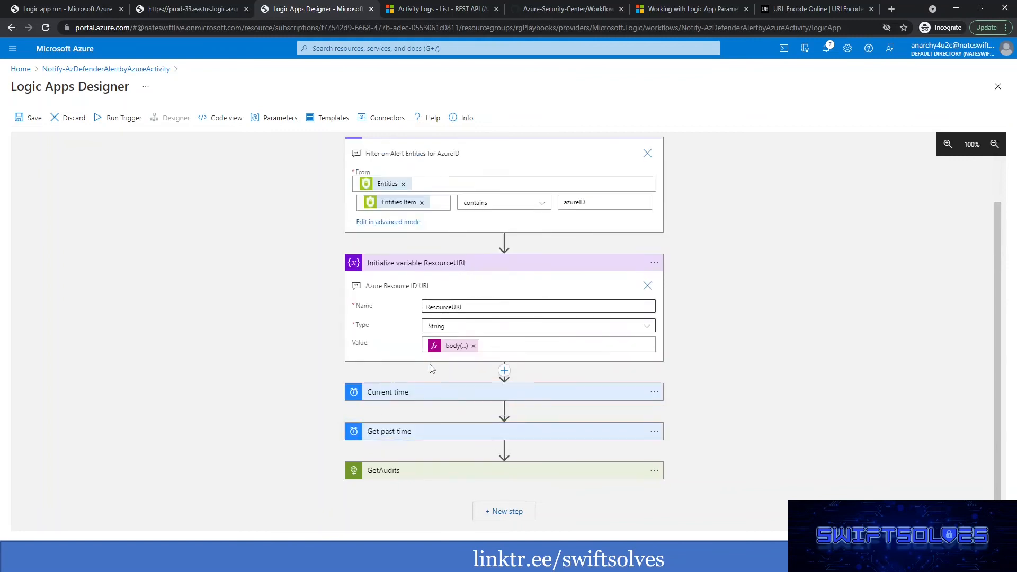
# Add the comment "Use Azure Activity List API and get 14 days of audit events" to the GetAudits action and save the logic app.
pyautogui.click(431, 470)
pyautogui.scroll(-2, 737, 329)
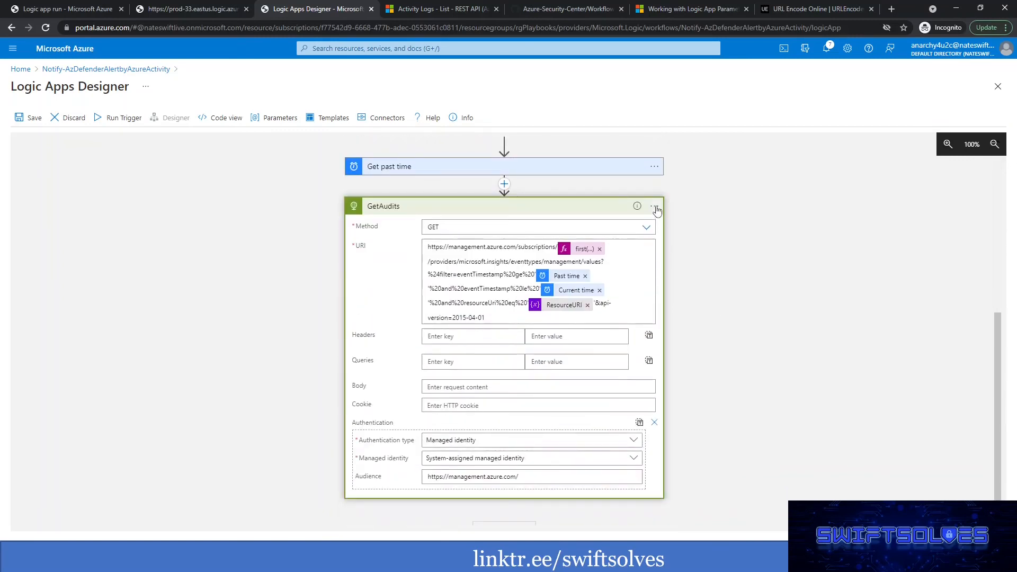
pyautogui.click(655, 207)
pyautogui.click(698, 227)
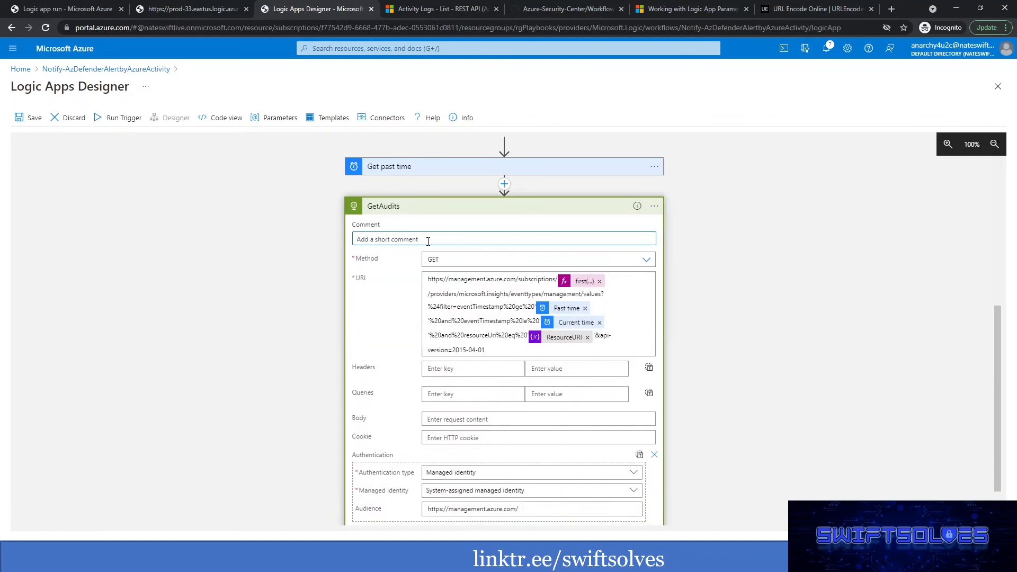
pyautogui.write('Use Azure SActivity List API and get 14 dyas o')
pyautogui.press('BackSpace')
pyautogui.press('Right')
pyautogui.write('y')
pyautogui.click(700, 254)
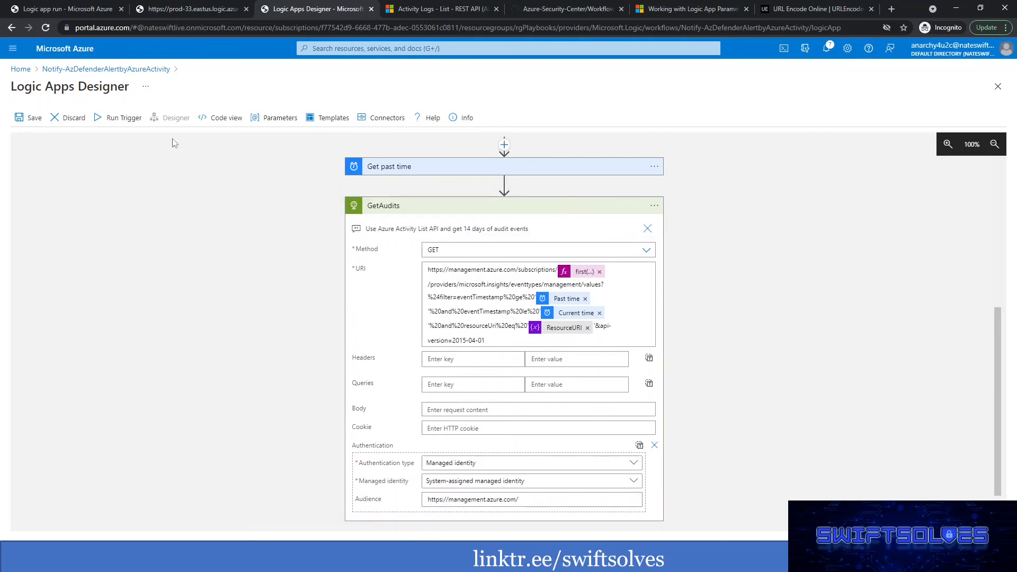
pyautogui.click(31, 118)
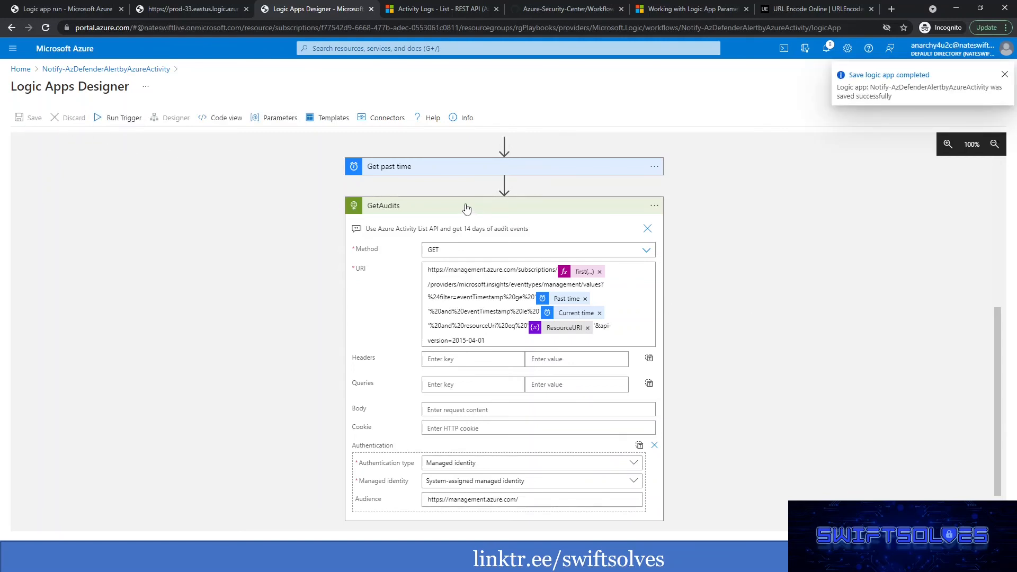
pyautogui.scroll(6, 465, 208)
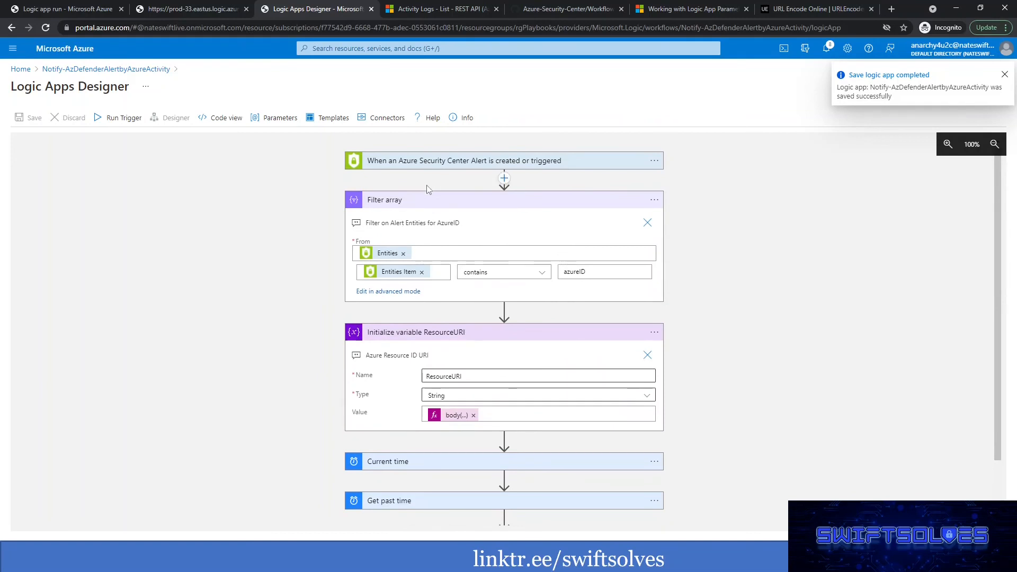